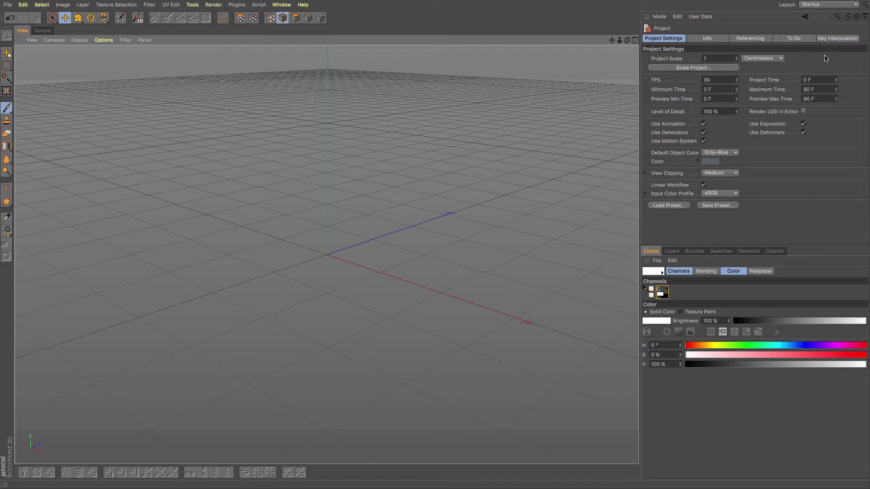
Switch to the Standard layout and add a cube primitive to the scene.
{"action": "left_click", "coordinate": [831, 5]}
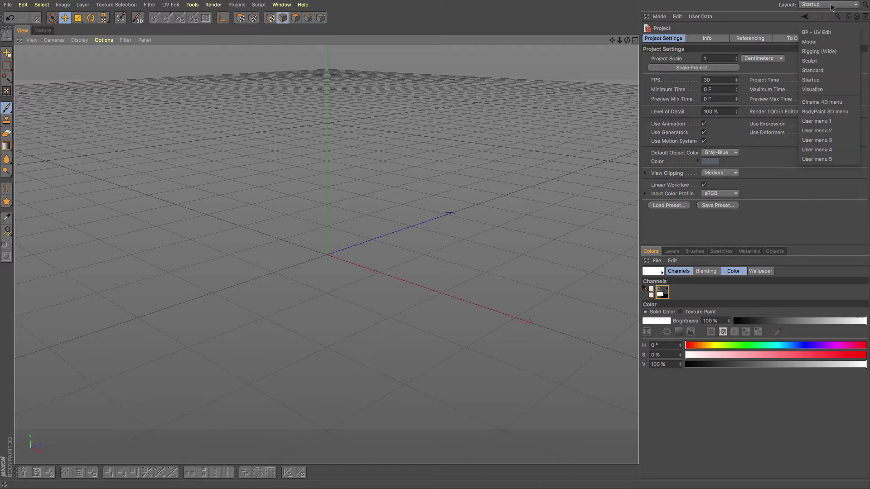
{"action": "left_click", "coordinate": [832, 71]}
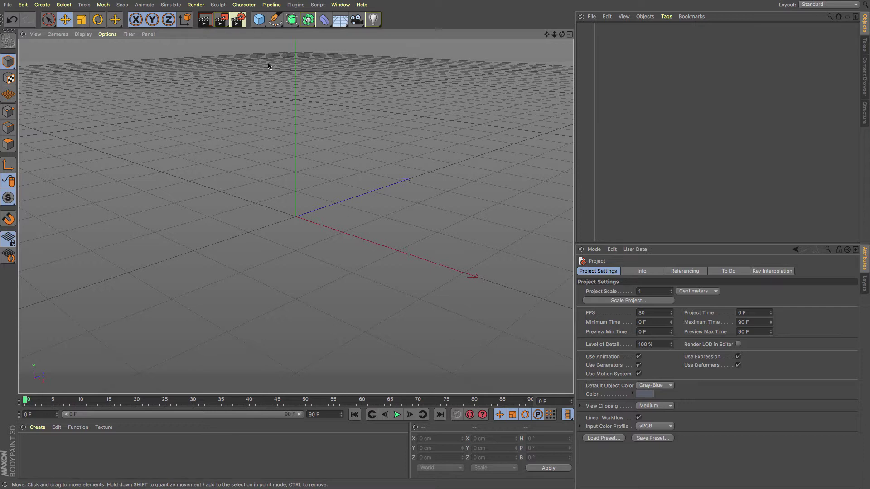
{"action": "left_click", "coordinate": [258, 20]}
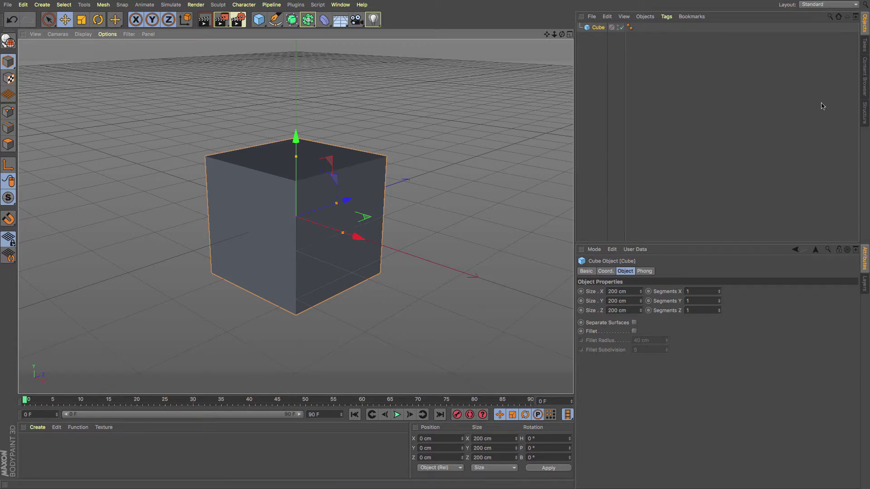
Search the Content Browser's Presets for "wood" and browse the matching materials.
{"action": "left_click", "coordinate": [864, 76]}
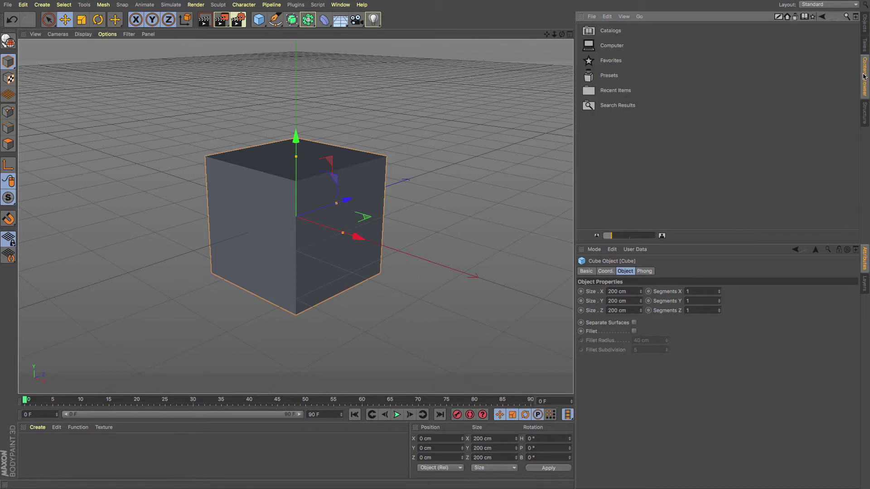
{"action": "double_click", "coordinate": [611, 76]}
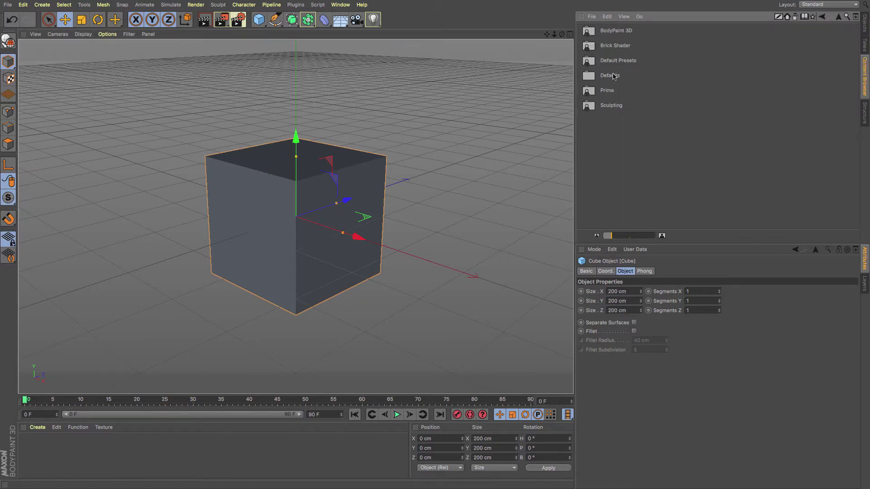
{"action": "double_click", "coordinate": [616, 30]}
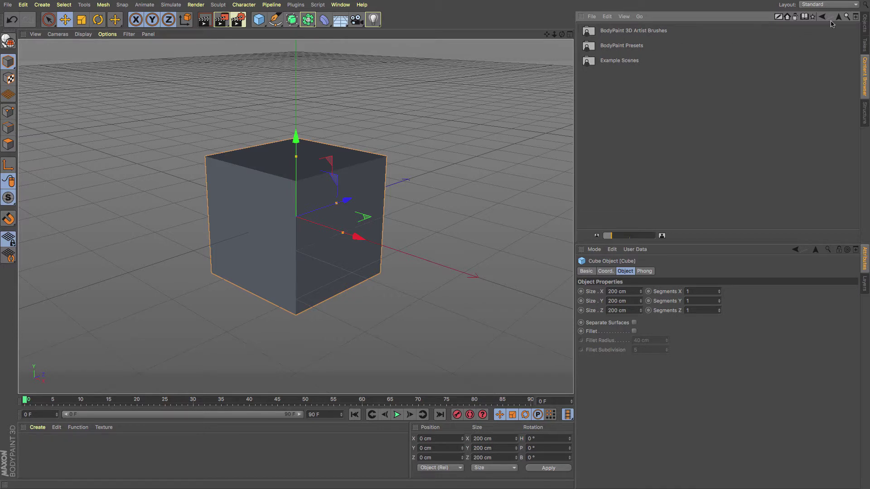
{"action": "left_click", "coordinate": [847, 20]}
{"action": "key", "text": "Return"}
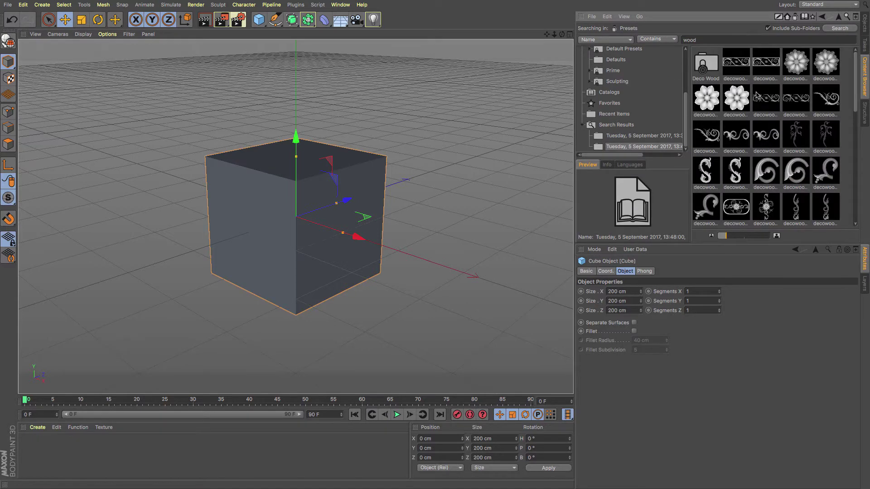
{"action": "scroll", "coordinate": [768, 93], "scroll_direction": "down", "scroll_amount": 5}
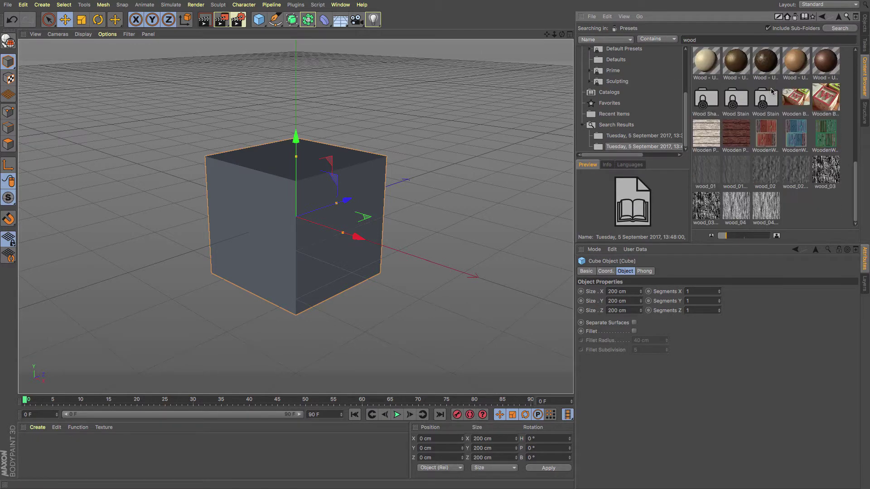
{"action": "scroll", "coordinate": [772, 91], "scroll_direction": "up", "scroll_amount": 4}
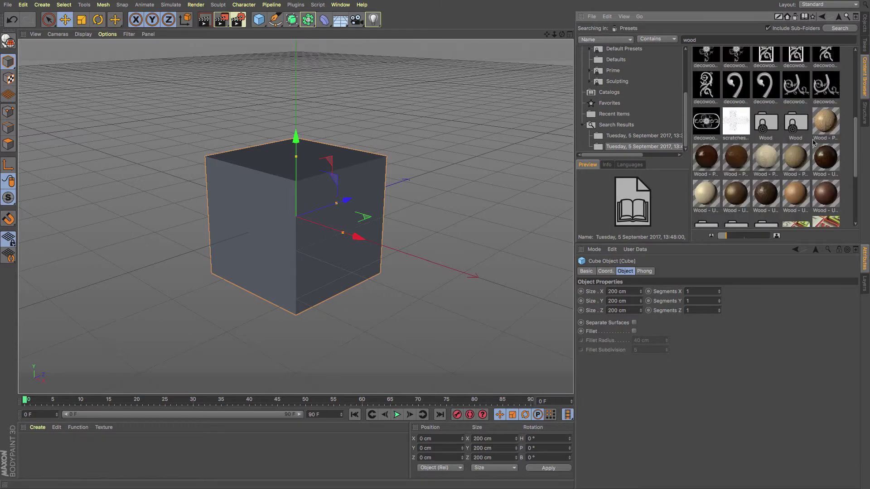
Preview the wood material presets, pick Wooden Planks 01 and reveal it in its Purely Procedural folder.
{"action": "left_click", "coordinate": [824, 129]}
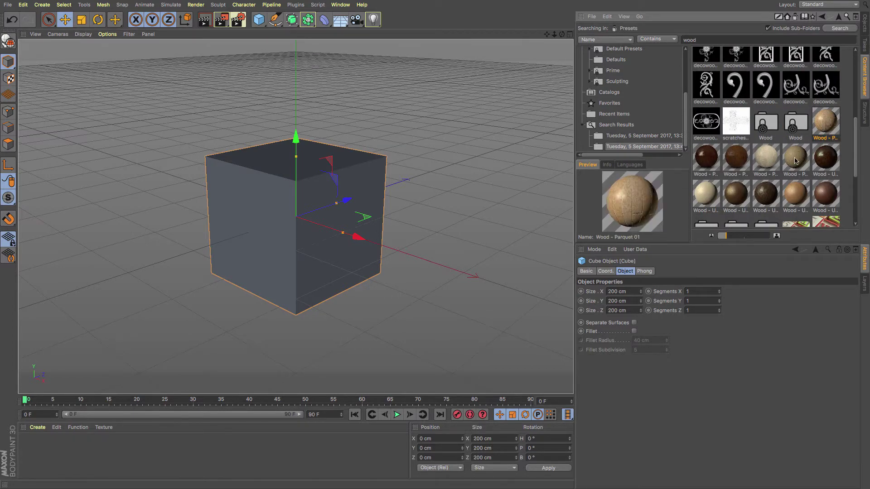
{"action": "left_click", "coordinate": [795, 170]}
{"action": "scroll", "coordinate": [795, 171], "scroll_direction": "down", "scroll_amount": 4}
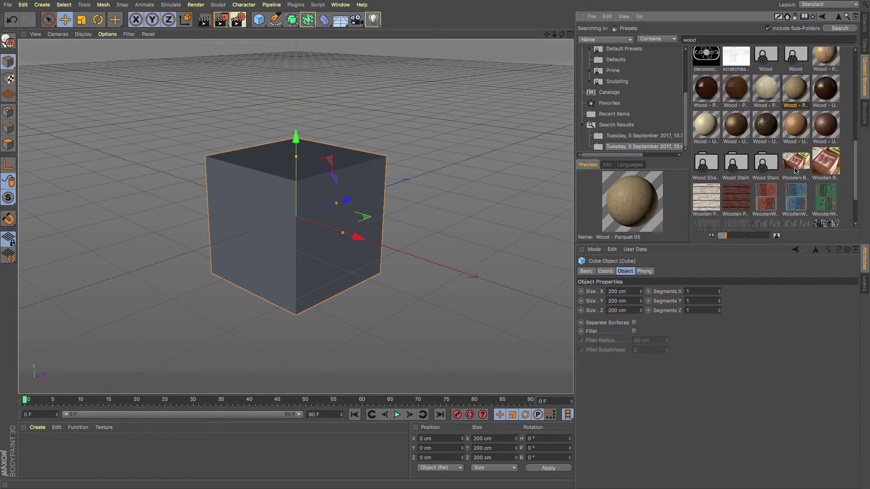
{"action": "left_click", "coordinate": [700, 135]}
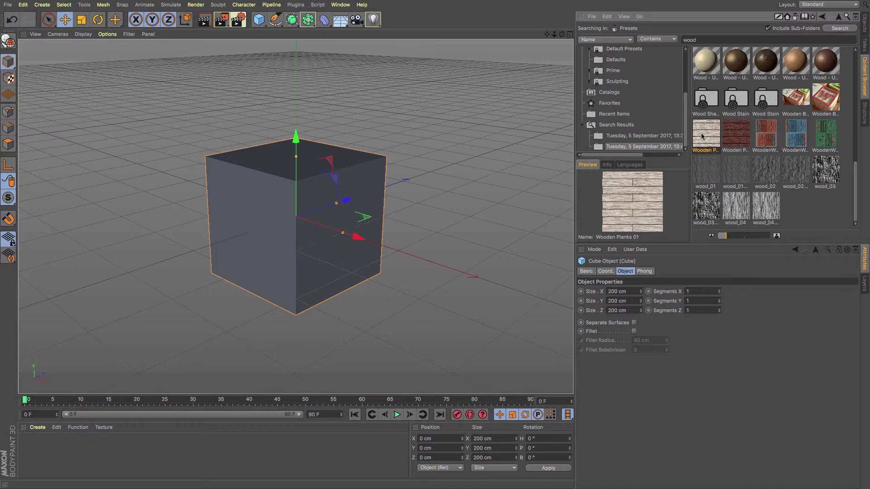
{"action": "right_click", "coordinate": [701, 133]}
{"action": "left_click", "coordinate": [736, 166]}
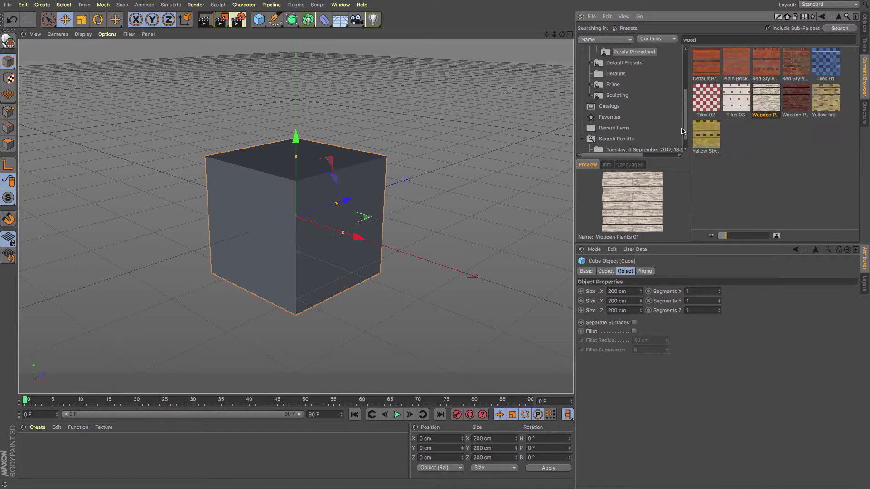
{"action": "scroll", "coordinate": [683, 131], "scroll_direction": "up", "scroll_amount": 3}
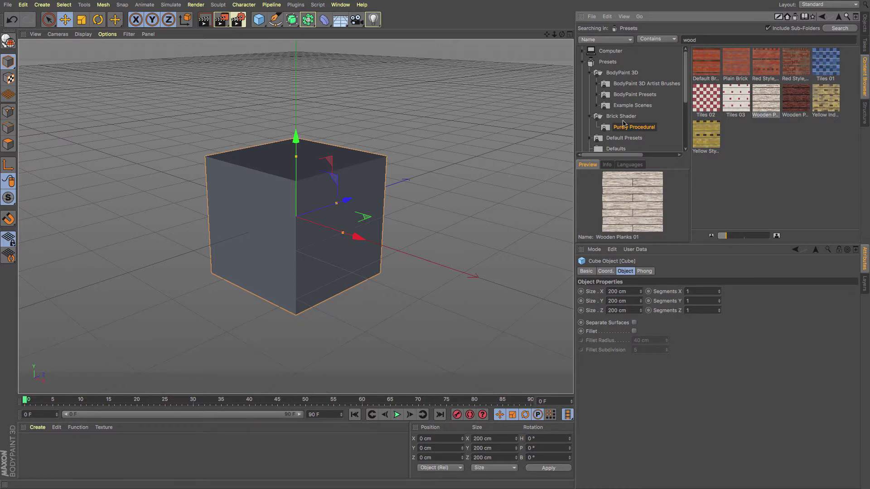
Load the Wooden Planks 01 preset into the scene and apply the material to the cube.
{"action": "left_click", "coordinate": [639, 207]}
{"action": "double_click", "coordinate": [639, 208]}
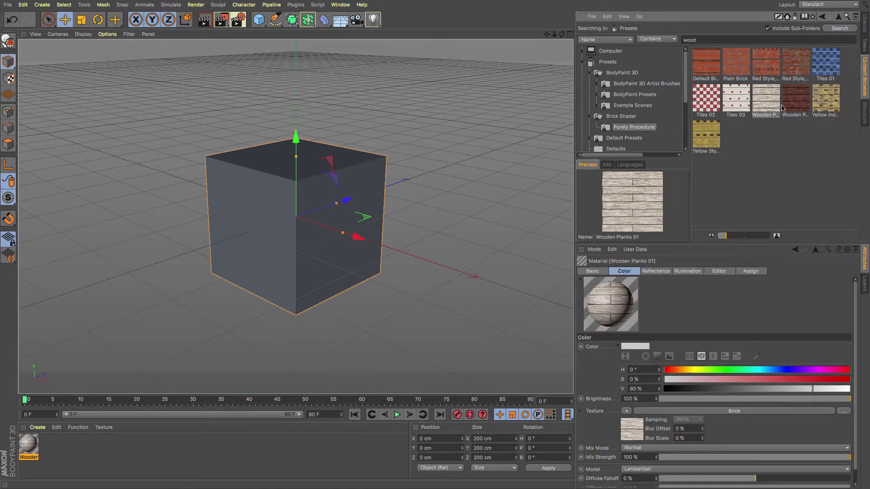
{"action": "left_click", "coordinate": [864, 24]}
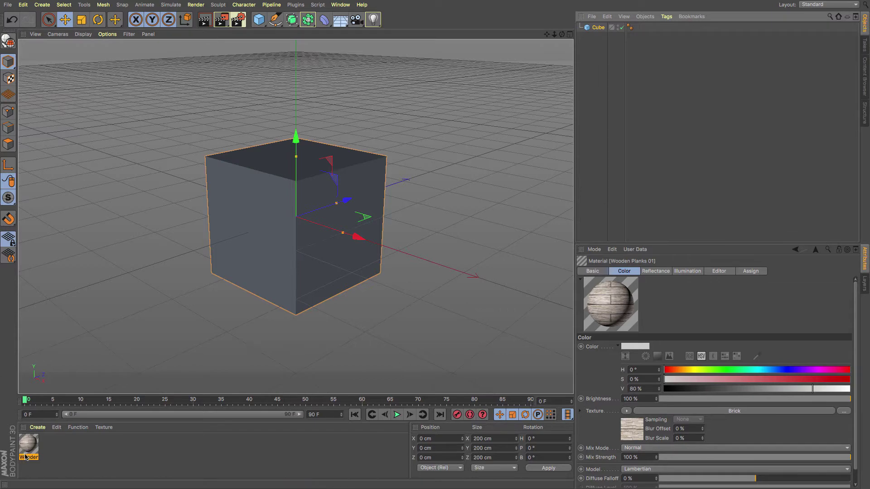
{"action": "left_click_drag", "start_coordinate": [27, 452], "coordinate": [290, 227]}
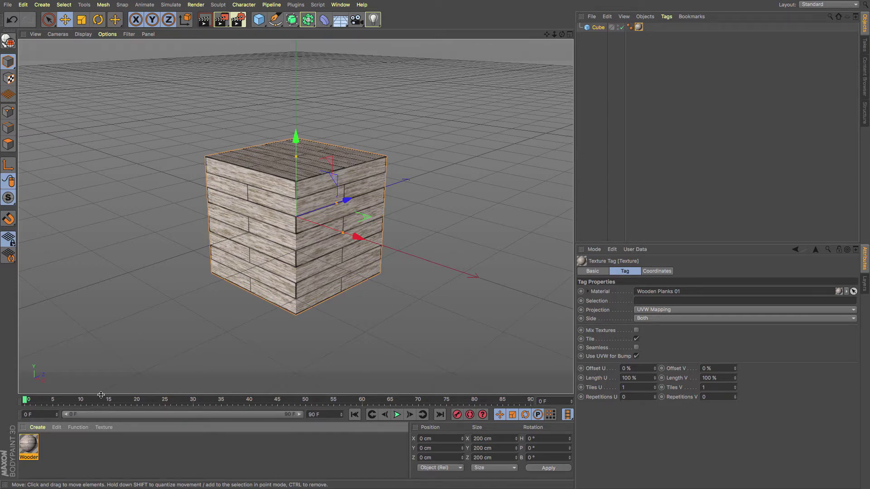
Set Reset Every nth Row to 1 in the Brick shader of the Wooden Planks 01 material's color channel.
{"action": "double_click", "coordinate": [29, 448]}
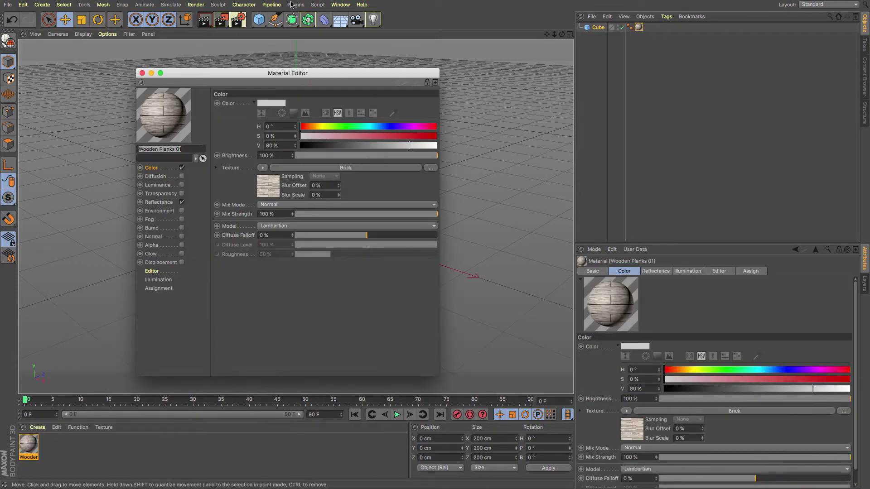
{"action": "left_click_drag", "start_coordinate": [270, 78], "coordinate": [564, 61]}
{"action": "left_click", "coordinate": [569, 173]}
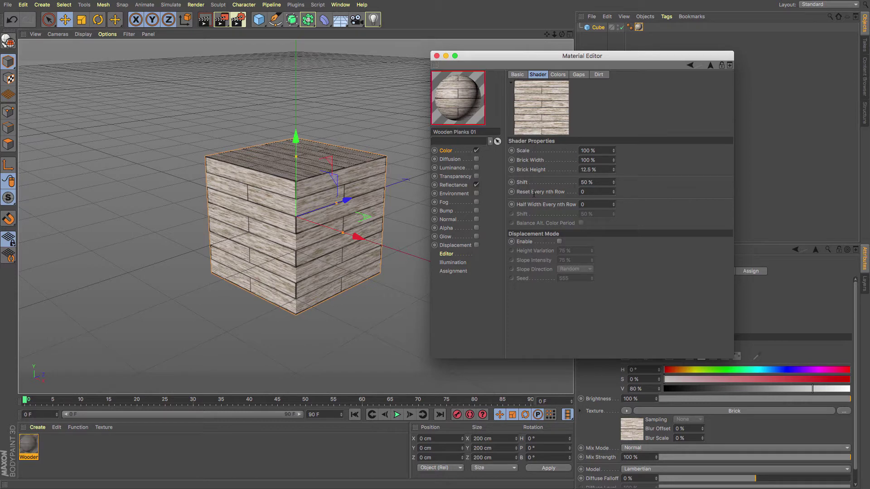
{"action": "key", "text": "super+a"}
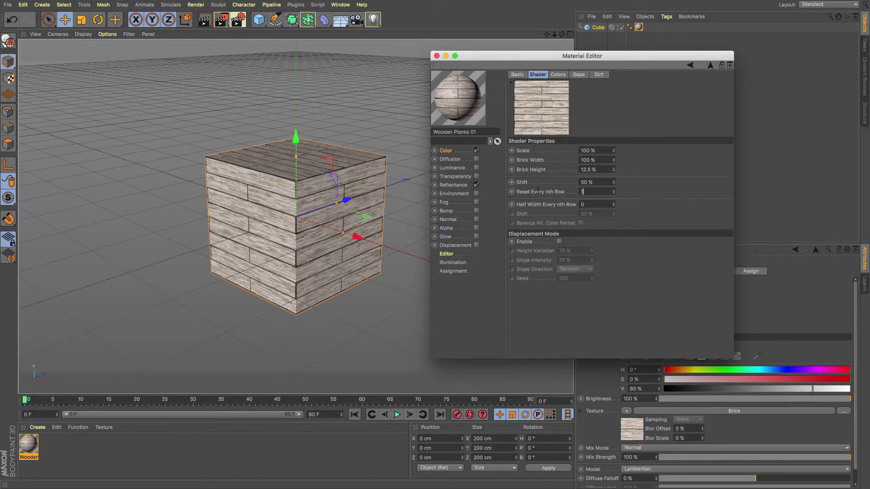
{"action": "type", "text": "1"}
{"action": "key", "text": "Return"}
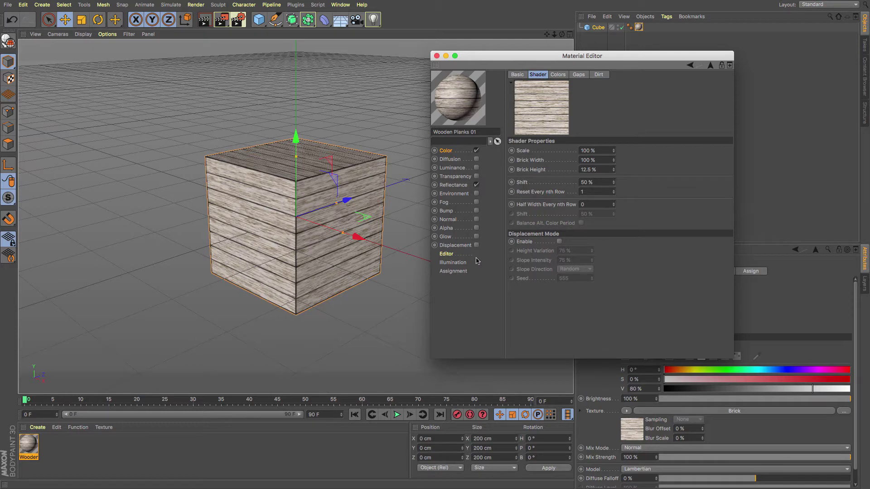
{"action": "left_click", "coordinate": [437, 56]}
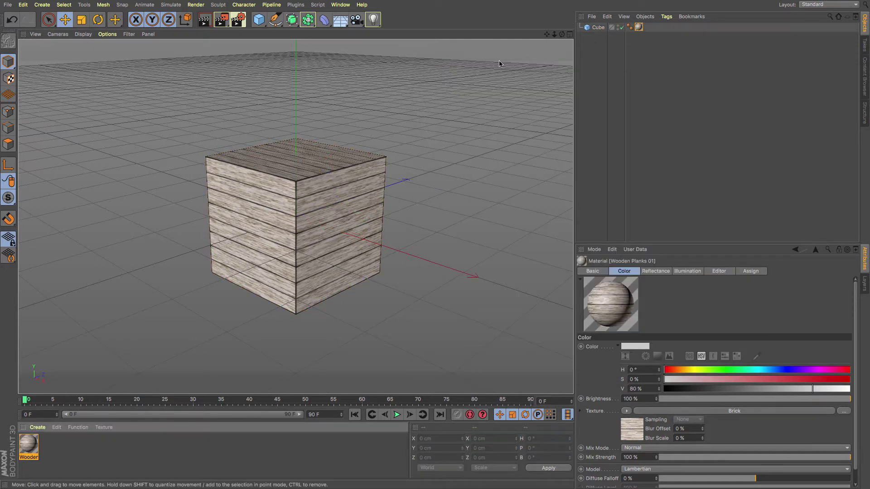
Open Bake Object for the cube and set the texture width and height to 2048.
{"action": "left_click", "coordinate": [645, 17]}
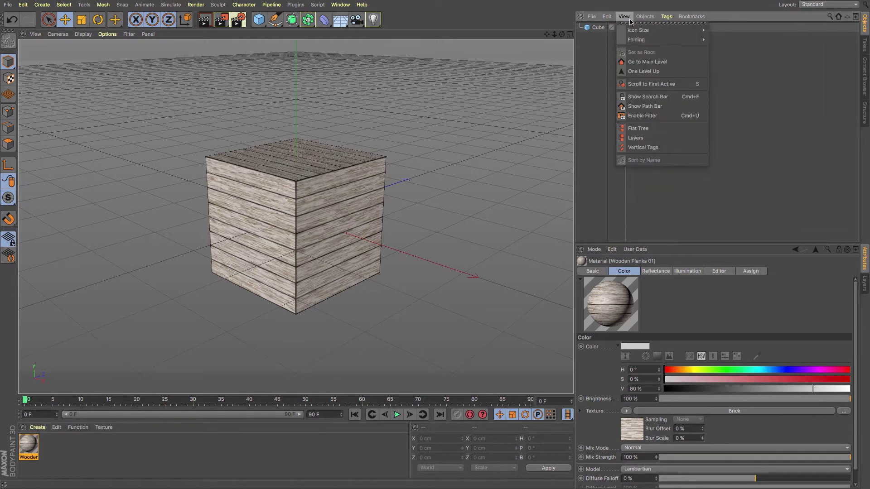
{"action": "mouse_move", "coordinate": [623, 17]}
{"action": "left_click", "coordinate": [597, 27]}
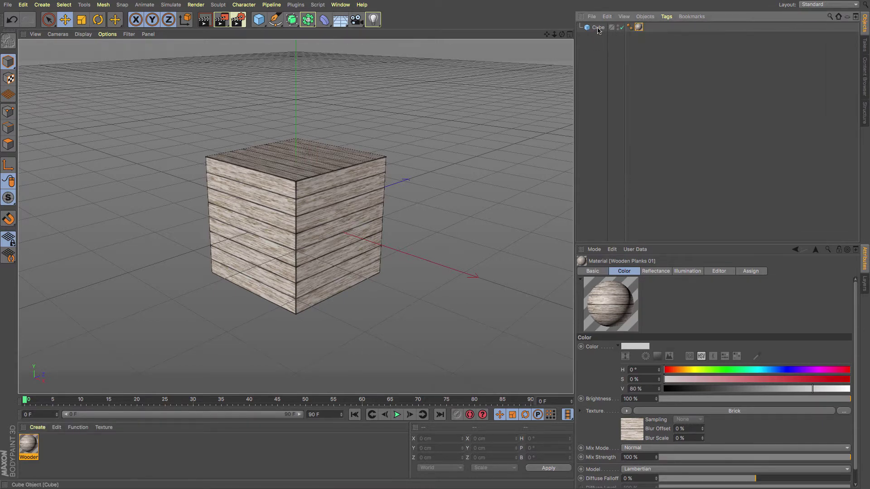
{"action": "left_click", "coordinate": [645, 17]}
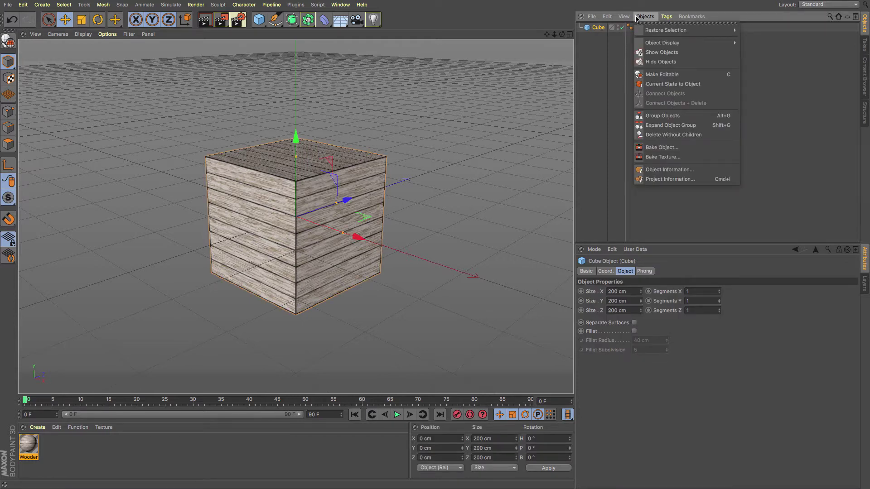
{"action": "left_click", "coordinate": [661, 148]}
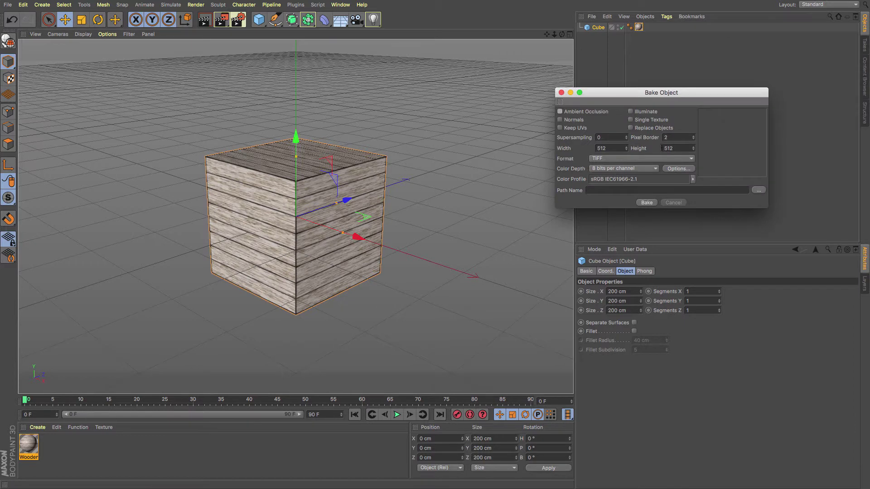
{"action": "key", "text": "Tab"}
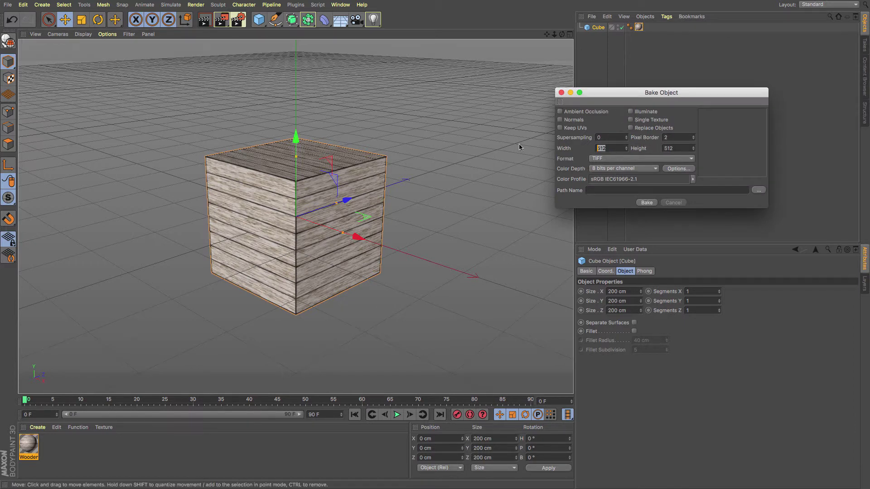
{"action": "type", "text": "2048"}
{"action": "key", "text": "Tab"}
{"action": "type", "text": "2048"}
Keep the TIFF format and enable Single Texture, Keep UVs and Replace Objects for the bake.
{"action": "left_click", "coordinate": [604, 159]}
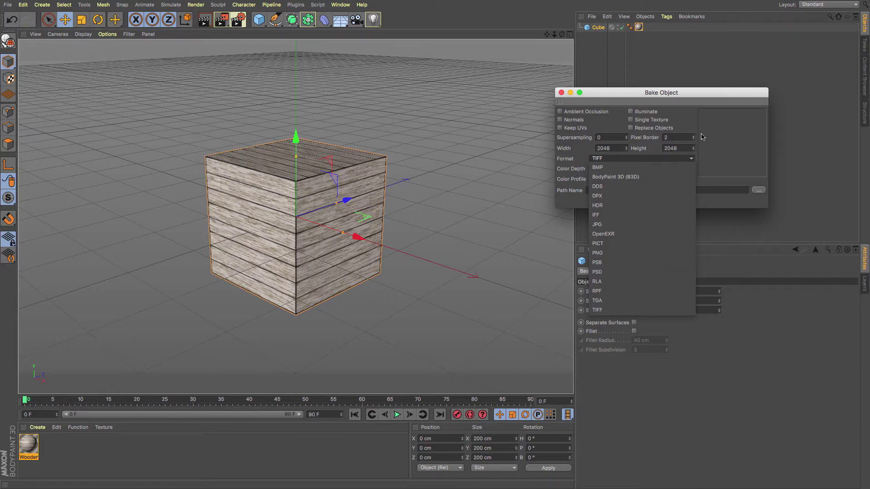
{"action": "left_click_drag", "start_coordinate": [691, 96], "coordinate": [668, 91]}
{"action": "left_click", "coordinate": [609, 116]}
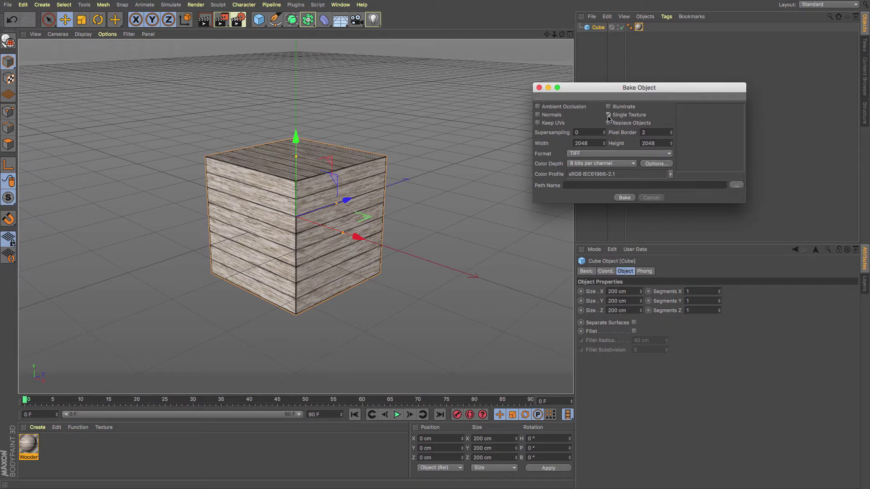
{"action": "left_click", "coordinate": [537, 123]}
{"action": "left_click", "coordinate": [609, 123]}
Choose the Desktop as the output folder and bake the cube, closing the bake settings when done.
{"action": "left_click", "coordinate": [736, 185]}
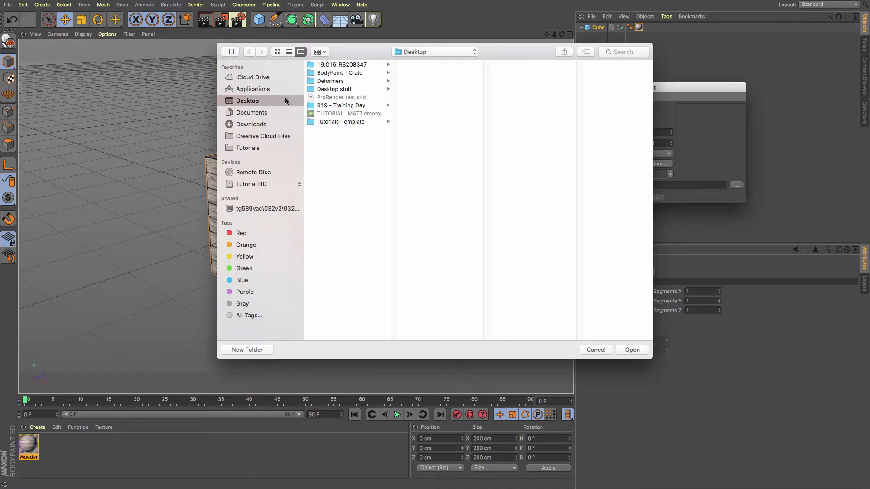
{"action": "left_click", "coordinate": [632, 350]}
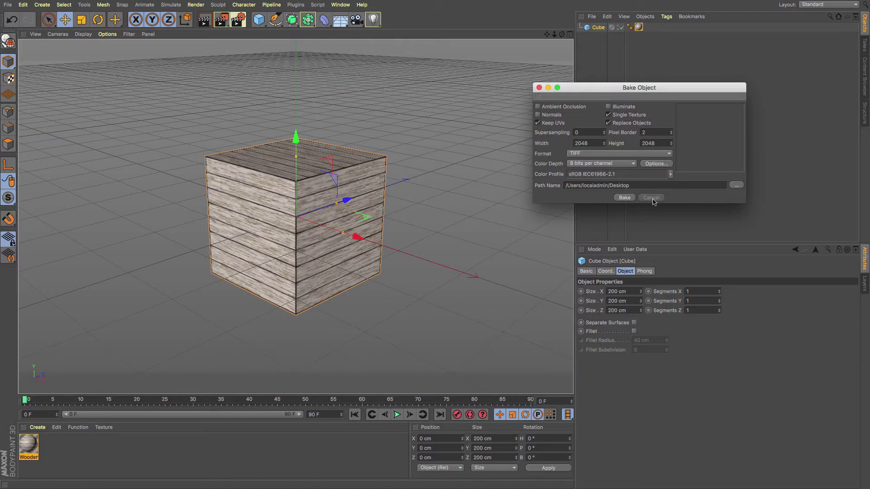
{"action": "left_click", "coordinate": [624, 198]}
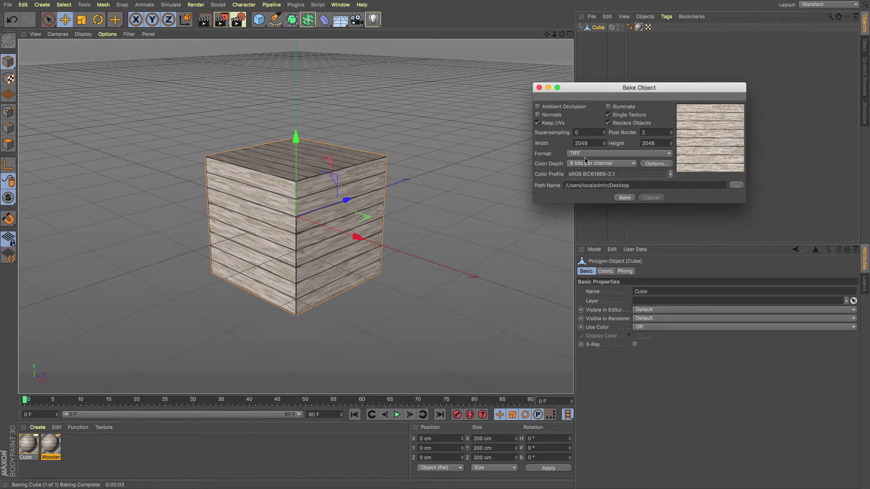
{"action": "left_click", "coordinate": [539, 87]}
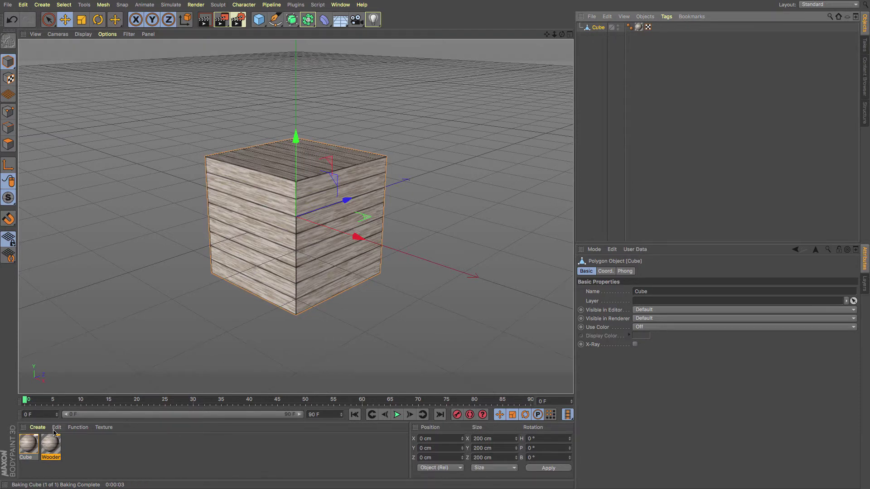
Inspect the baked cube's texture tag to see which material it uses.
{"action": "left_click", "coordinate": [641, 28]}
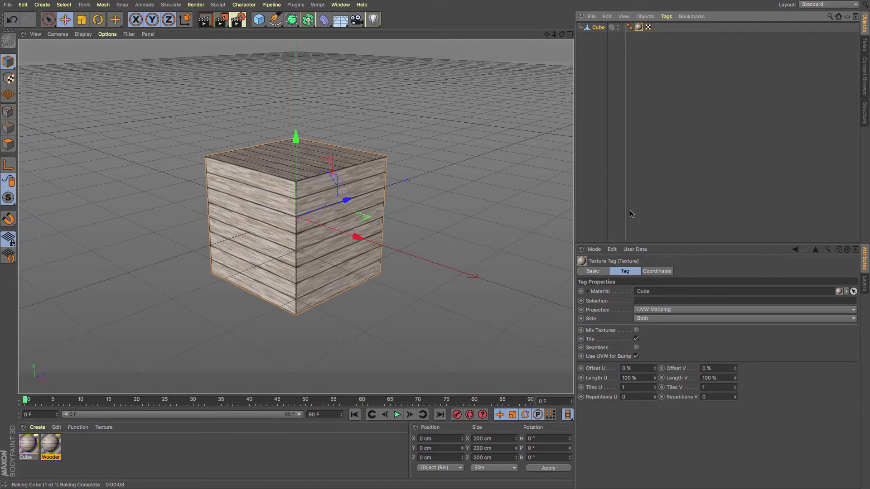
{"action": "left_click", "coordinate": [639, 28]}
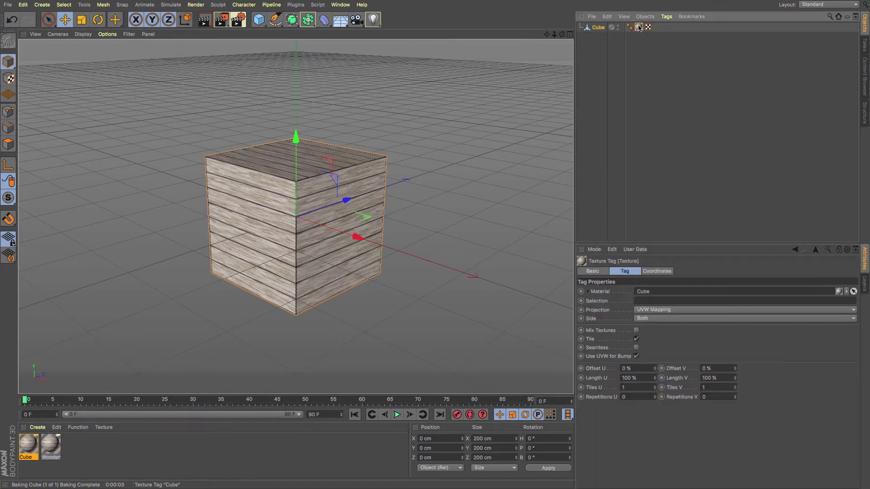
Show the baked Cube material's Color settings and switch to the BP - UV Edit layout.
{"action": "double_click", "coordinate": [639, 28]}
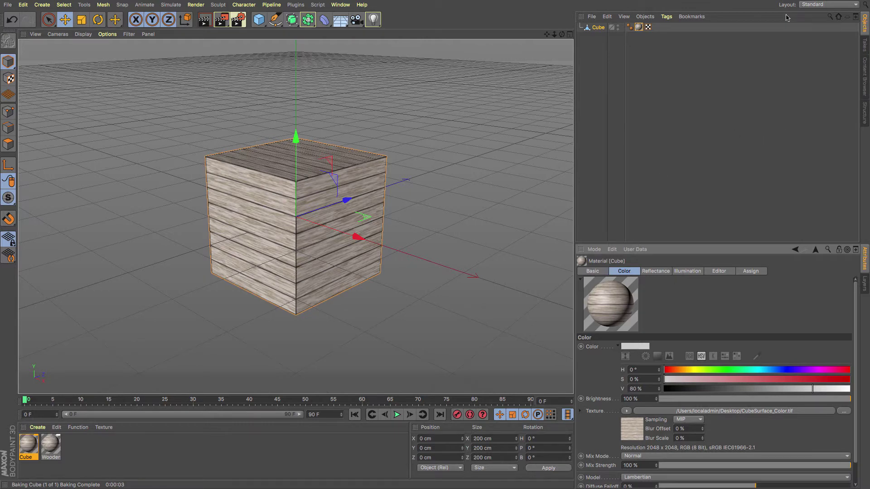
{"action": "left_click", "coordinate": [804, 6]}
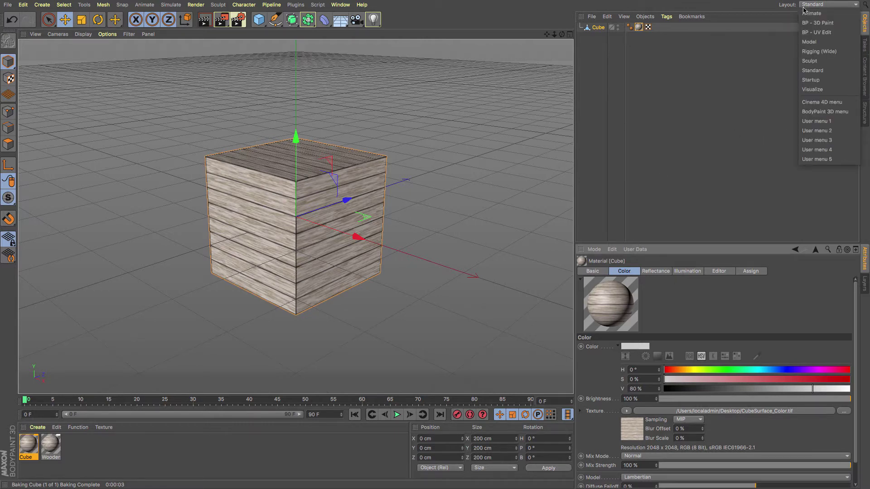
{"action": "left_click", "coordinate": [814, 32]}
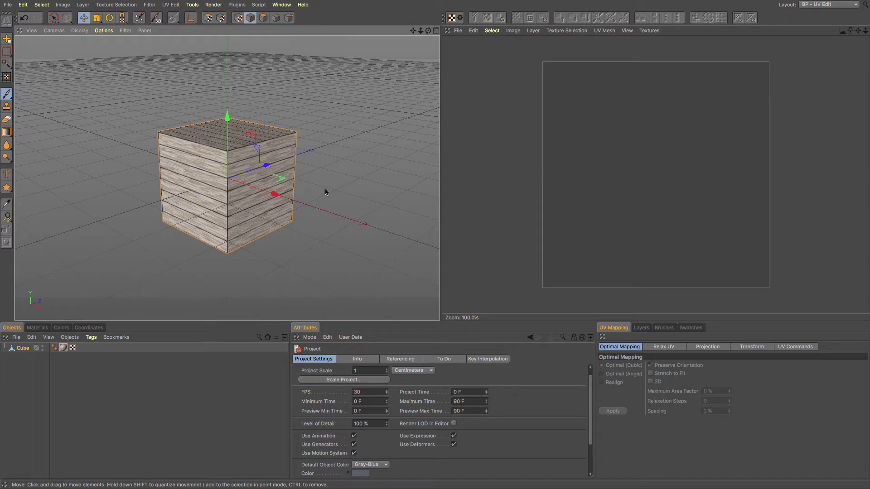
Enable 3D painting and start the BodyPaint 3D Setup Wizard in Materials mode with only the Cube material selected.
{"action": "left_click", "coordinate": [156, 18]}
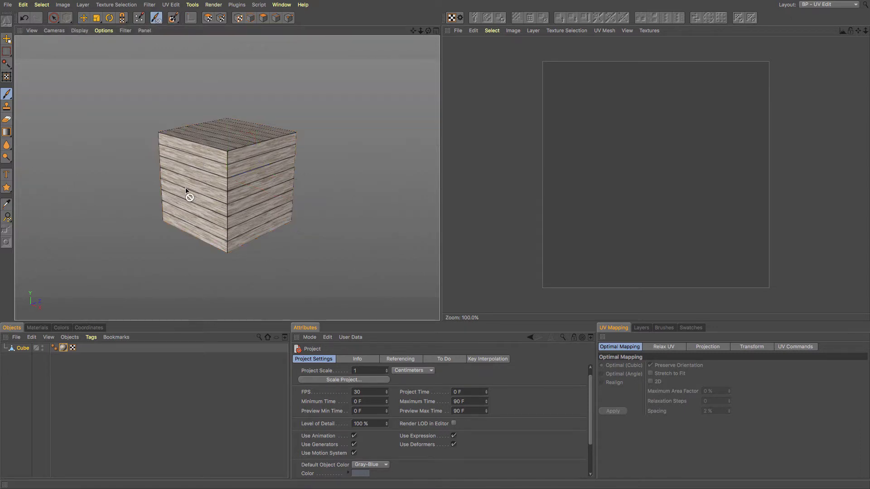
{"action": "left_click", "coordinate": [141, 20]}
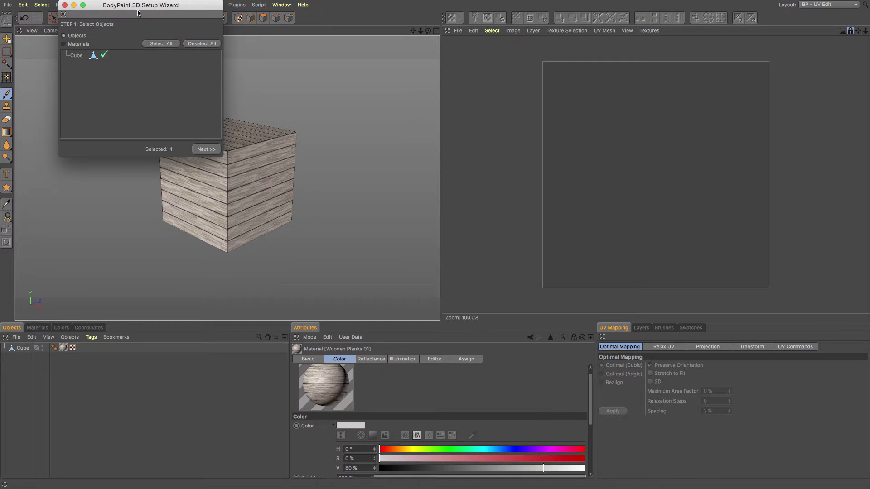
{"action": "left_click_drag", "start_coordinate": [138, 12], "coordinate": [184, 70]}
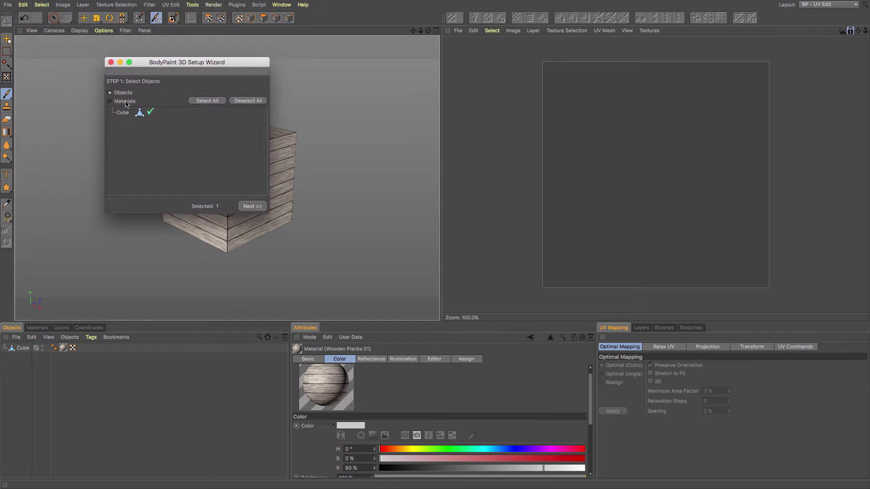
{"action": "left_click", "coordinate": [125, 103]}
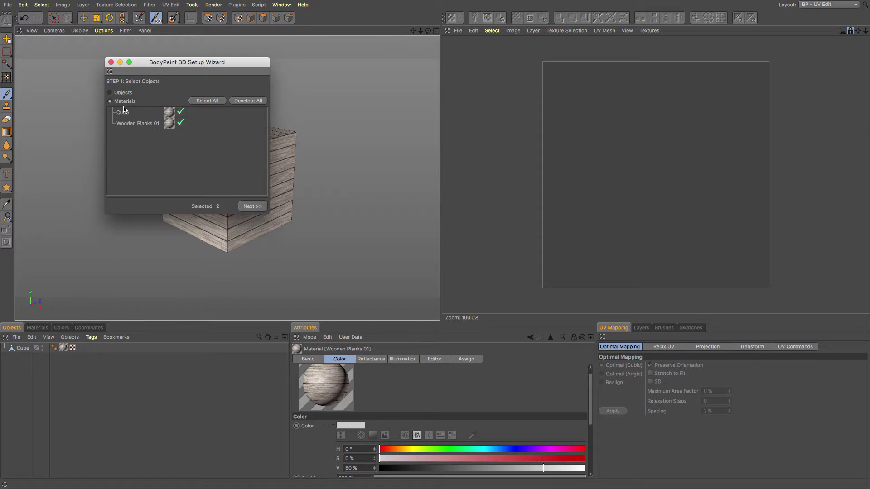
{"action": "left_click", "coordinate": [123, 113]}
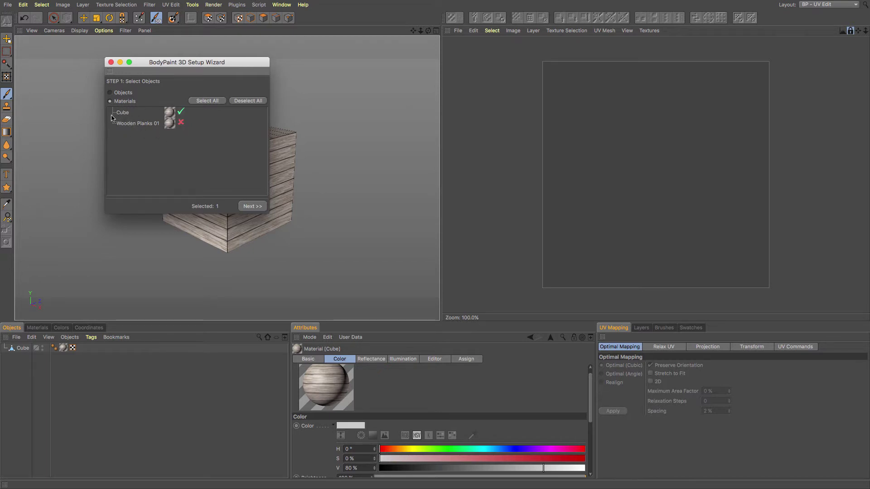
{"action": "left_click", "coordinate": [248, 204]}
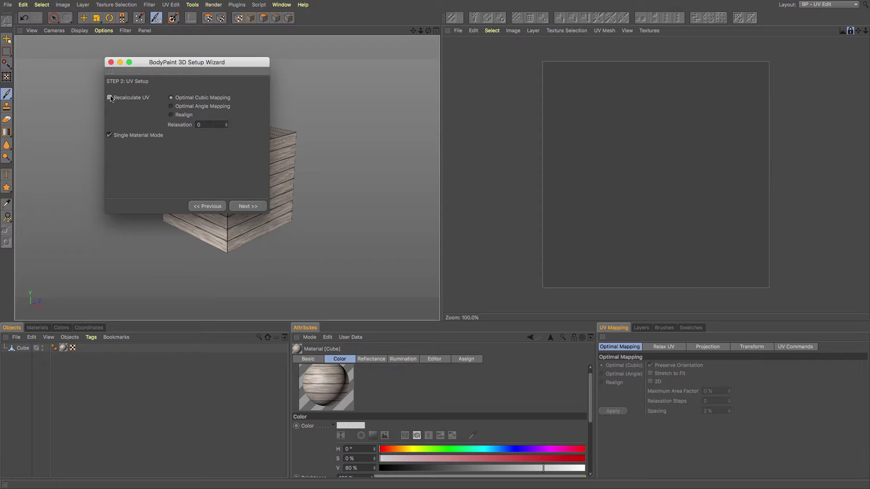
Complete the wizard with Recalculate UV off and Single Material Mode on, adding Reflectance and Bump channels, and check the resulting material channels.
{"action": "left_click_drag", "start_coordinate": [143, 63], "coordinate": [304, 114]}
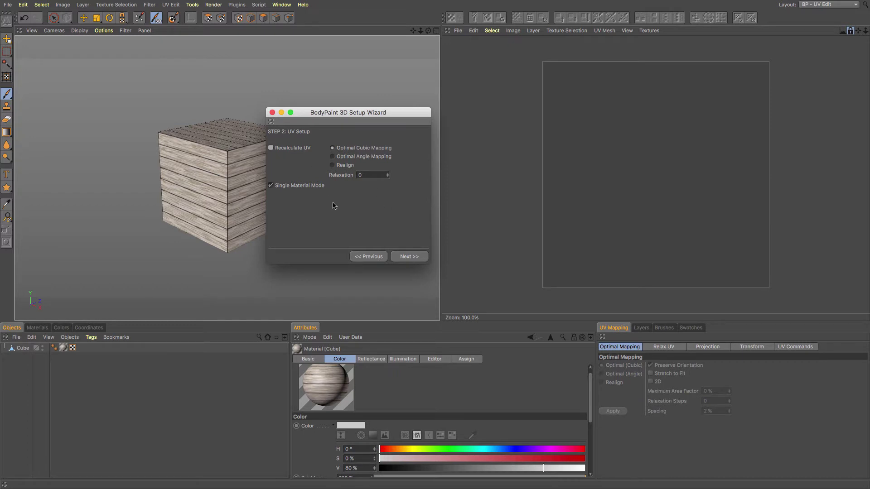
{"action": "left_click", "coordinate": [407, 256]}
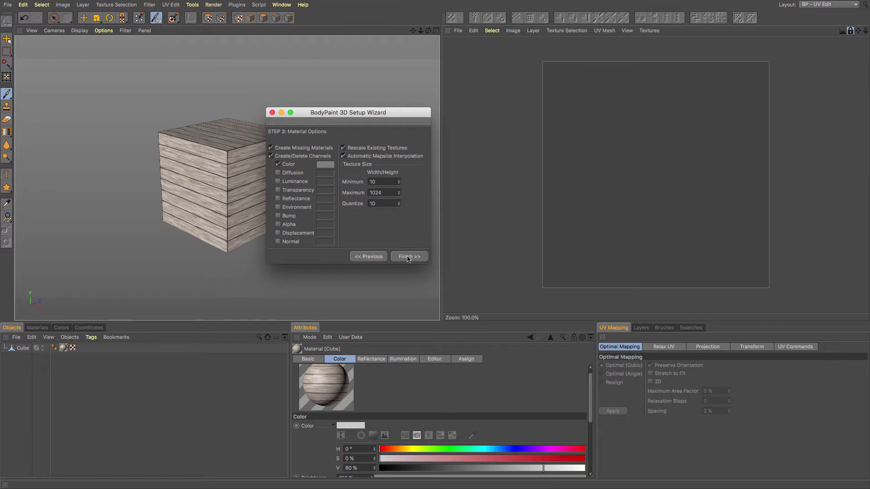
{"action": "left_click", "coordinate": [278, 217]}
{"action": "left_click", "coordinate": [278, 199]}
{"action": "left_click", "coordinate": [409, 256]}
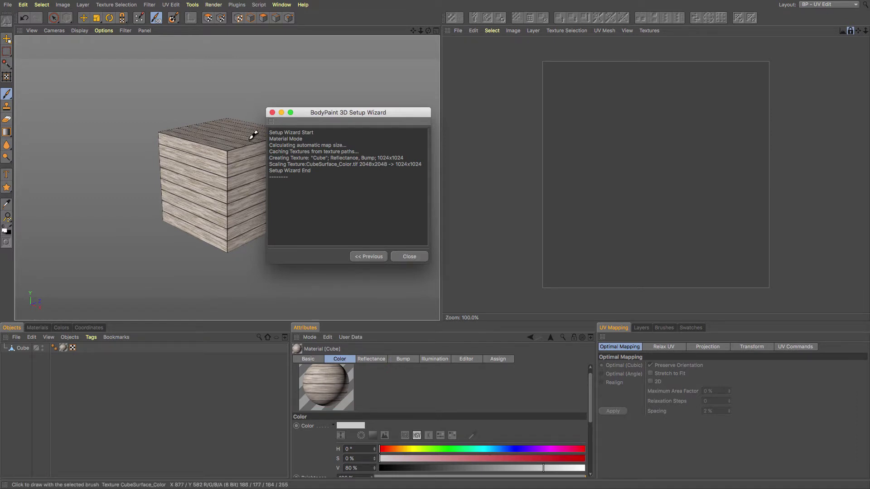
{"action": "left_click", "coordinate": [43, 329]}
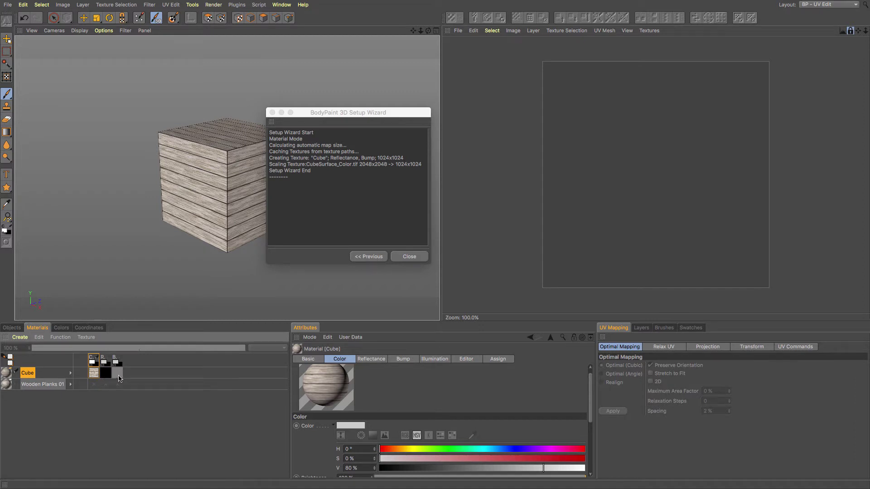
{"action": "left_click", "coordinate": [415, 258]}
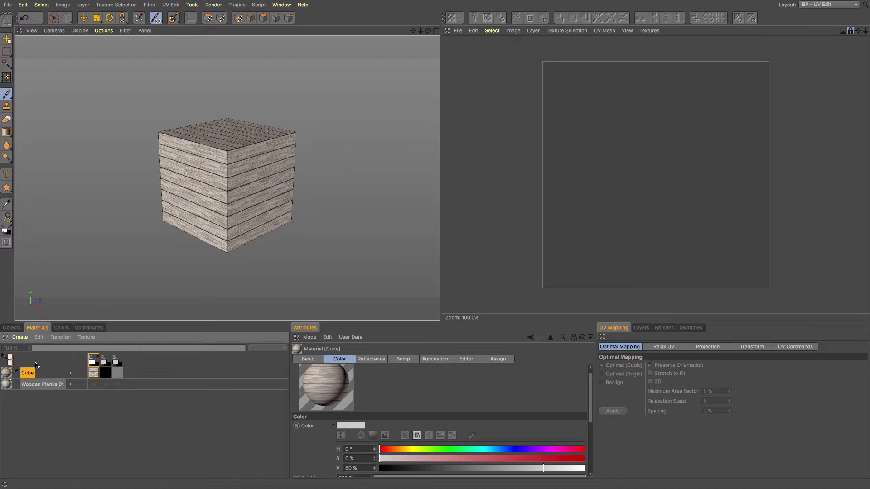
Remove the leftover Wooden Planks 01 material from the project.
{"action": "left_click", "coordinate": [8, 385]}
{"action": "right_click", "coordinate": [8, 385]}
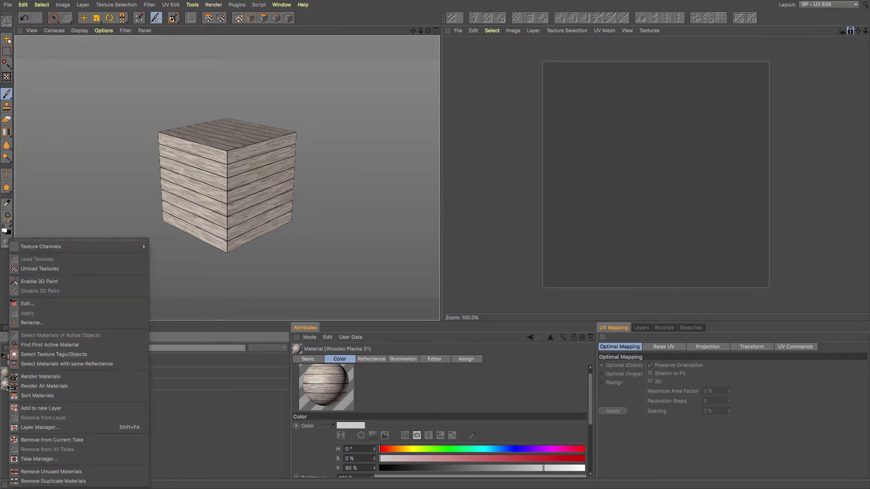
{"action": "left_click", "coordinate": [64, 480]}
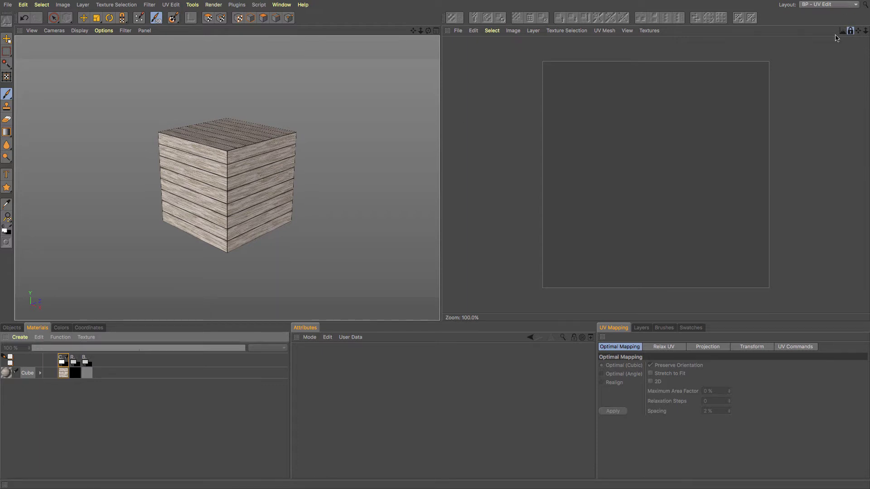
Switch to the BP - 3D Paint layout and paint a curved white test stroke on the cube.
{"action": "left_click", "coordinate": [832, 6]}
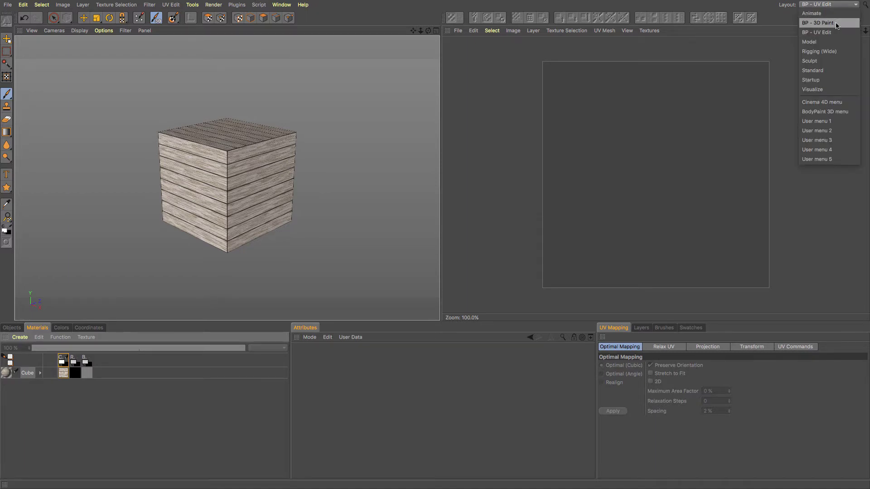
{"action": "left_click", "coordinate": [833, 23]}
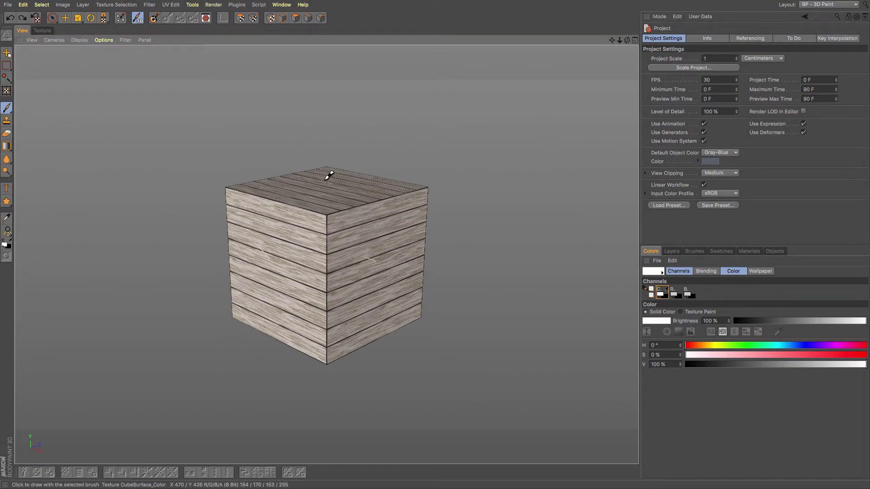
{"action": "mouse_move", "coordinate": [328, 177]}
{"action": "left_mouse_down"}
{"action": "mouse_move", "coordinate": [320, 179]}
{"action": "mouse_move", "coordinate": [341, 185]}
{"action": "mouse_move", "coordinate": [285, 187]}
{"action": "left_mouse_up"}
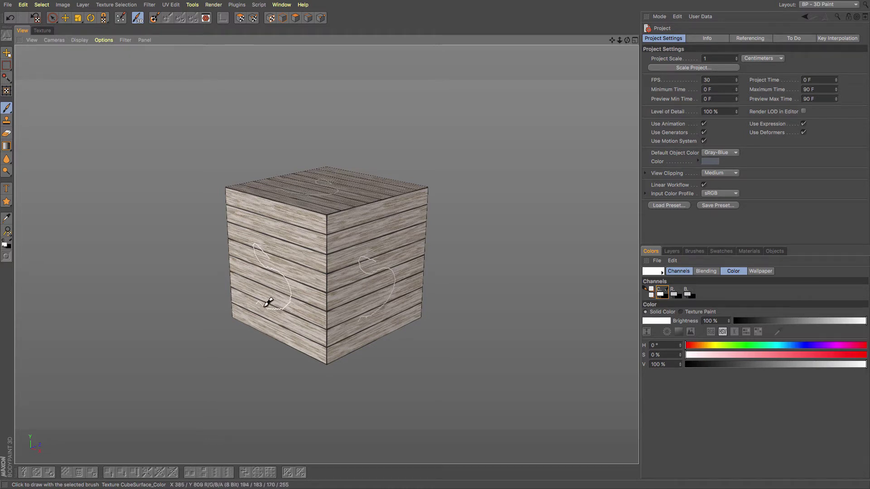
Display CubeSurface_Color.tif in the texture view and frame the whole plank texture.
{"action": "left_click", "coordinate": [42, 31]}
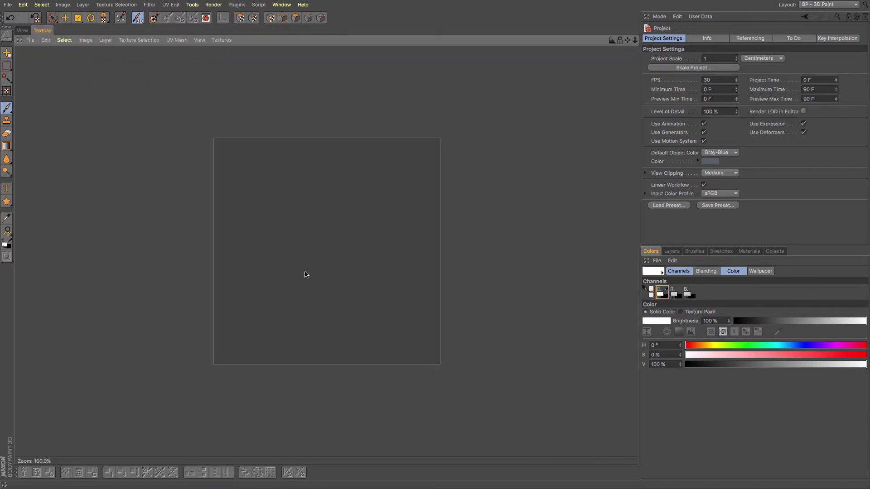
{"action": "left_click", "coordinate": [230, 42]}
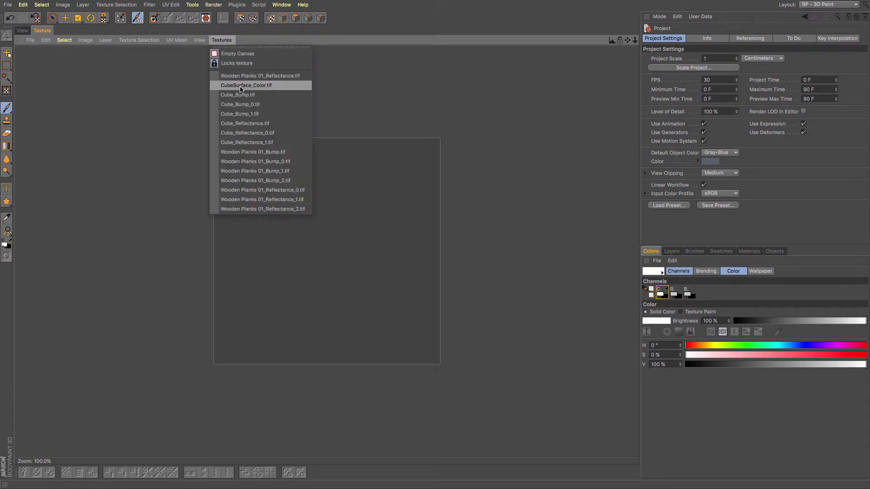
{"action": "left_click", "coordinate": [243, 85]}
{"action": "left_click_drag", "start_coordinate": [308, 238], "coordinate": [338, 274]}
{"action": "scroll", "coordinate": [339, 273], "scroll_direction": "up", "scroll_amount": 6}
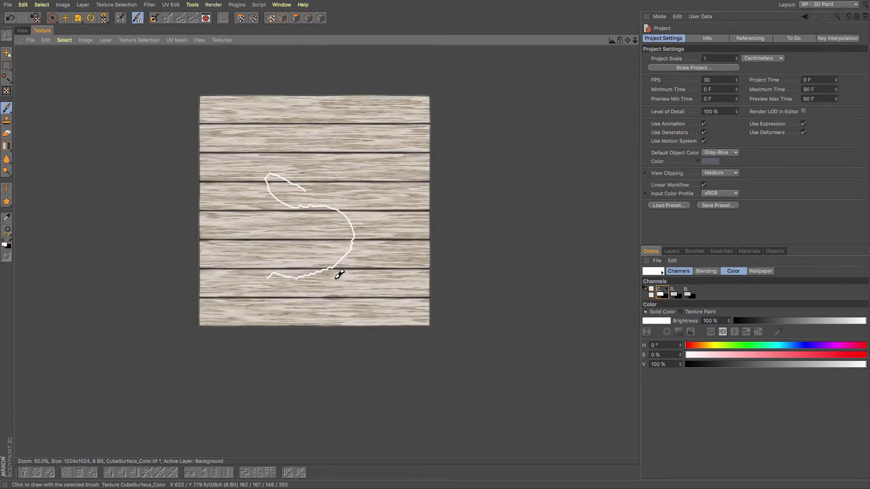
{"action": "scroll", "coordinate": [339, 273], "scroll_direction": "down", "scroll_amount": 2}
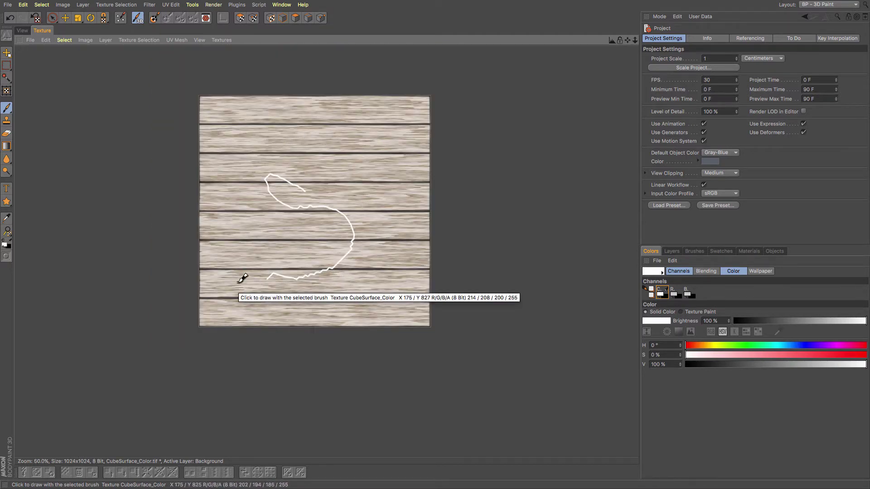
Return to the 3D view, undo the white test stroke and show the Brush tool's settings.
{"action": "left_click", "coordinate": [22, 31]}
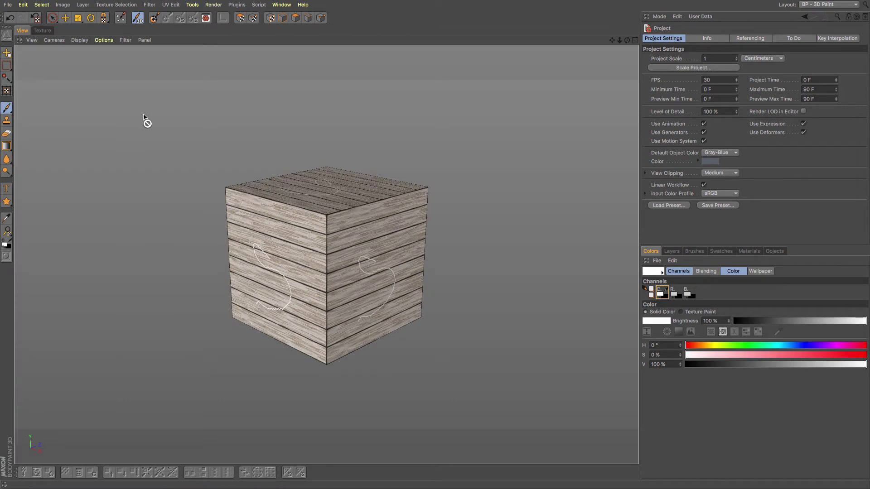
{"action": "key", "text": "ctrl+z"}
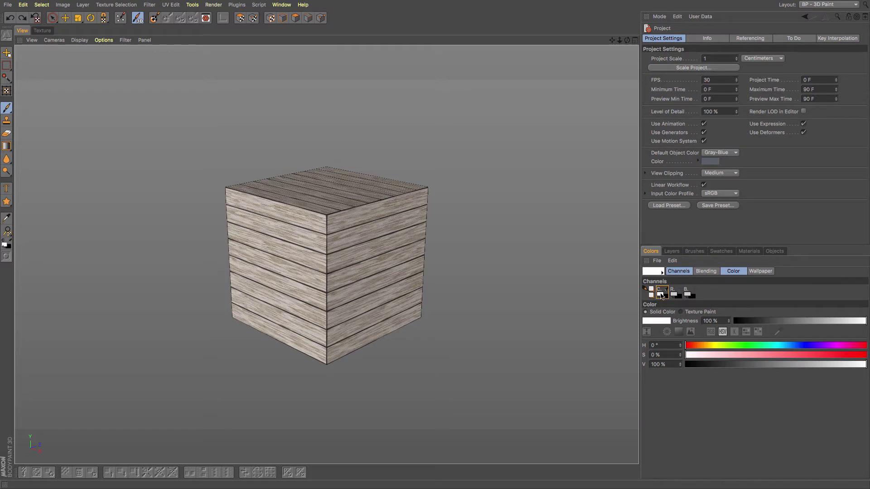
{"action": "left_click", "coordinate": [6, 109]}
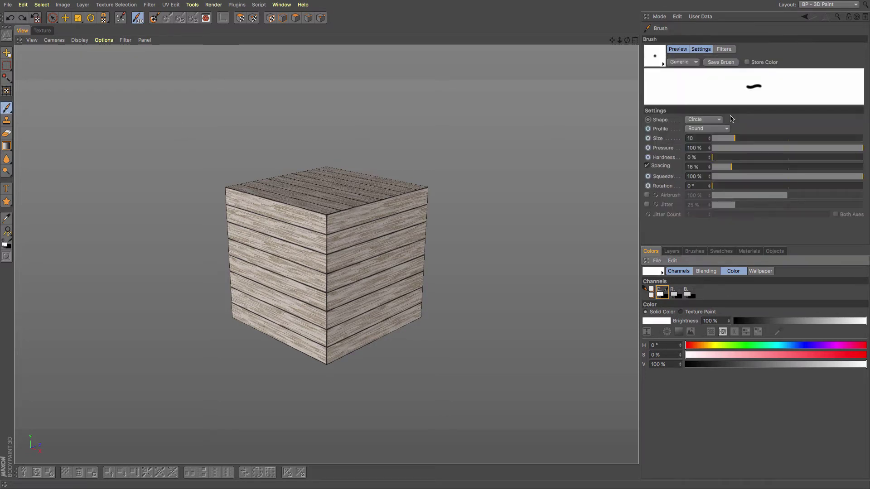
Try the brown-and-black spotted brush preset on the cube and undo the stroke.
{"action": "left_click", "coordinate": [663, 66]}
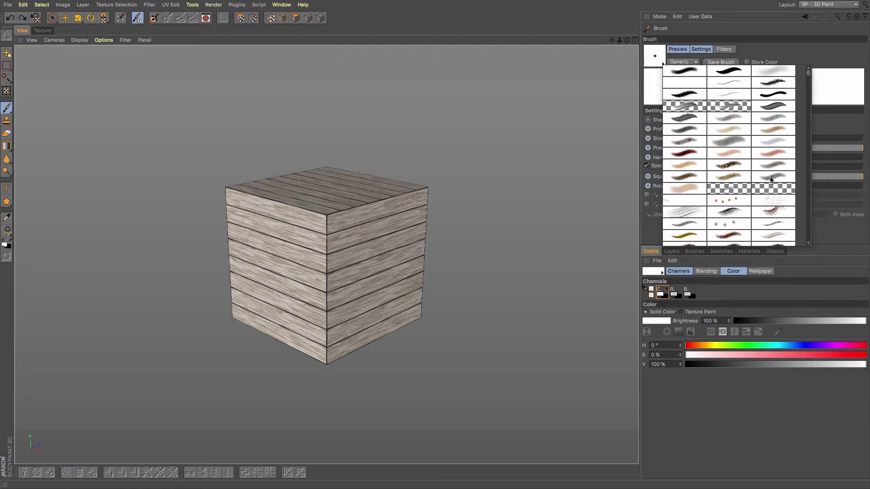
{"action": "left_click", "coordinate": [729, 165]}
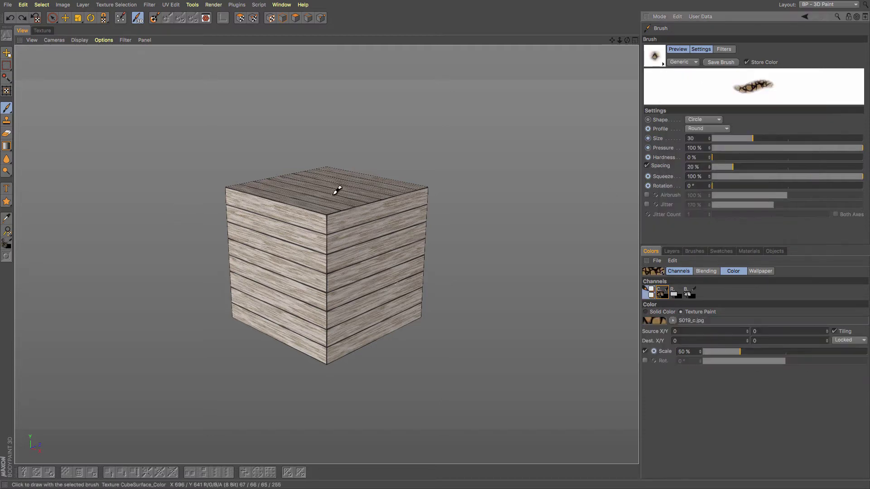
{"action": "mouse_move", "coordinate": [337, 191]}
{"action": "left_mouse_down"}
{"action": "mouse_move", "coordinate": [288, 230]}
{"action": "mouse_move", "coordinate": [299, 244]}
{"action": "mouse_move", "coordinate": [292, 251]}
{"action": "mouse_move", "coordinate": [358, 256]}
{"action": "mouse_move", "coordinate": [349, 273]}
{"action": "left_mouse_up"}
{"action": "key", "text": "ctrl+z"}
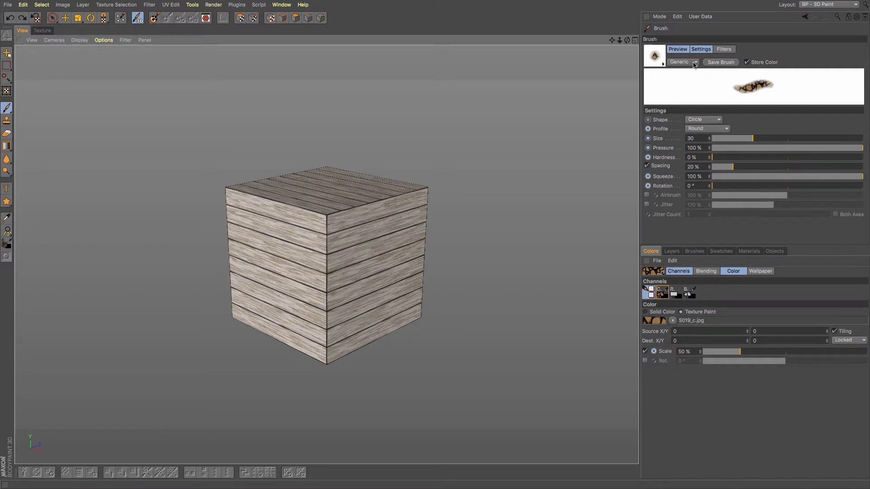
Choose the soft grey brush preset that paints with the metal.jpg texture.
{"action": "left_click", "coordinate": [695, 63]}
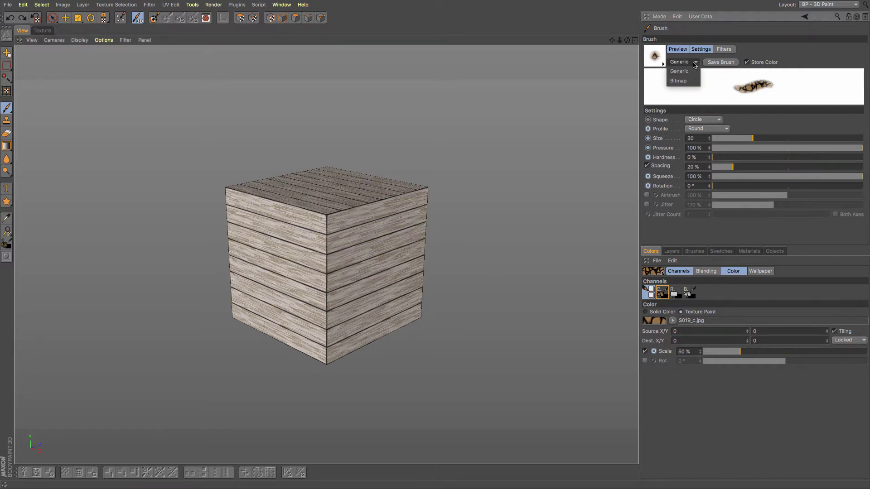
{"action": "left_click", "coordinate": [693, 64]}
{"action": "left_click", "coordinate": [662, 65]}
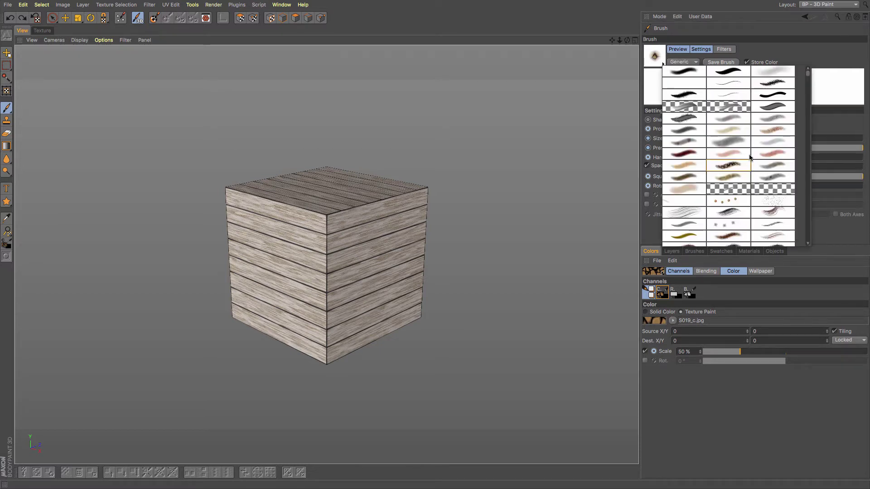
{"action": "left_click", "coordinate": [737, 143]}
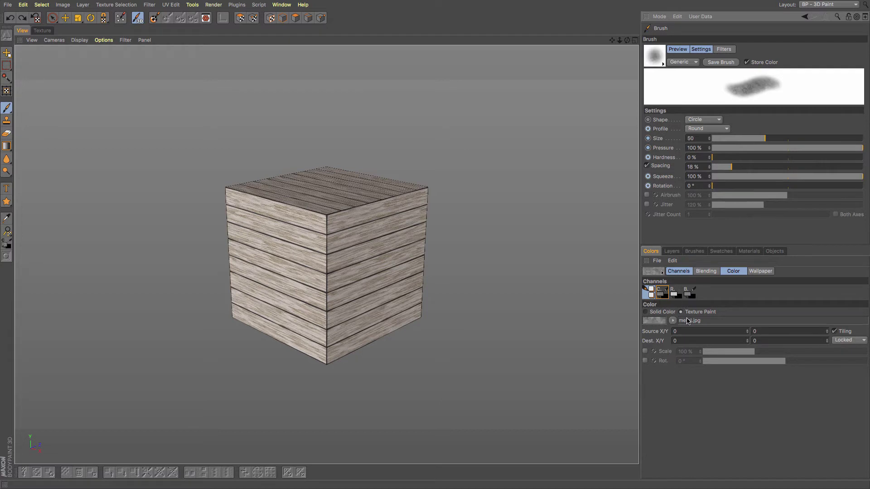
Test the metal brush across the cube's upper planks, undo the stroke and return to the flat texture view.
{"action": "mouse_move", "coordinate": [252, 225]}
{"action": "left_mouse_down"}
{"action": "mouse_move", "coordinate": [291, 217]}
{"action": "mouse_move", "coordinate": [328, 228]}
{"action": "mouse_move", "coordinate": [397, 218]}
{"action": "mouse_move", "coordinate": [423, 196]}
{"action": "mouse_move", "coordinate": [246, 211]}
{"action": "left_mouse_up"}
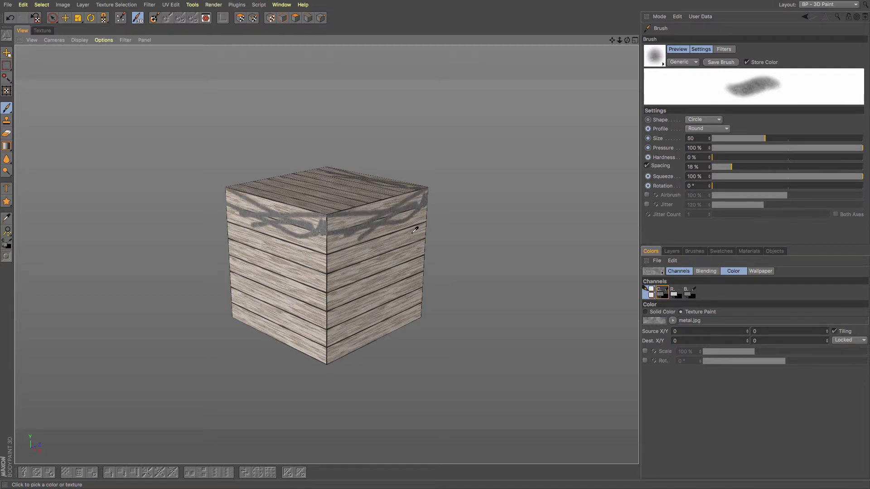
{"action": "key", "text": "ctrl+z"}
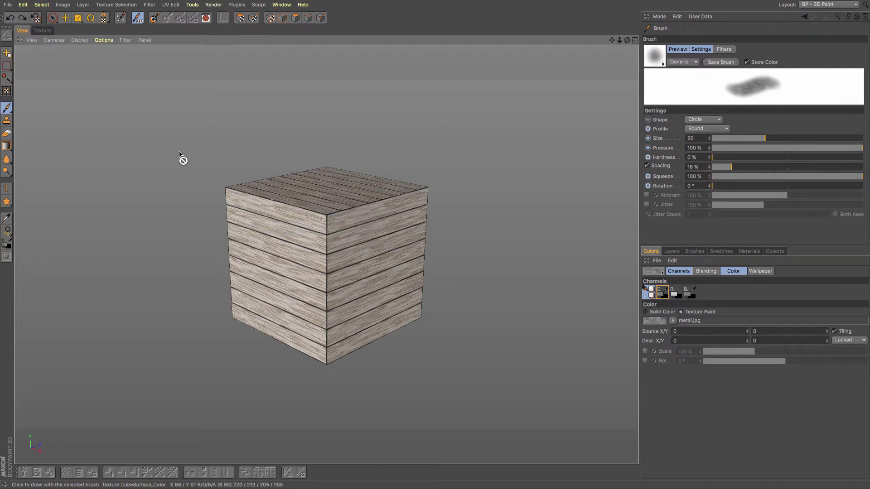
{"action": "left_click", "coordinate": [43, 31]}
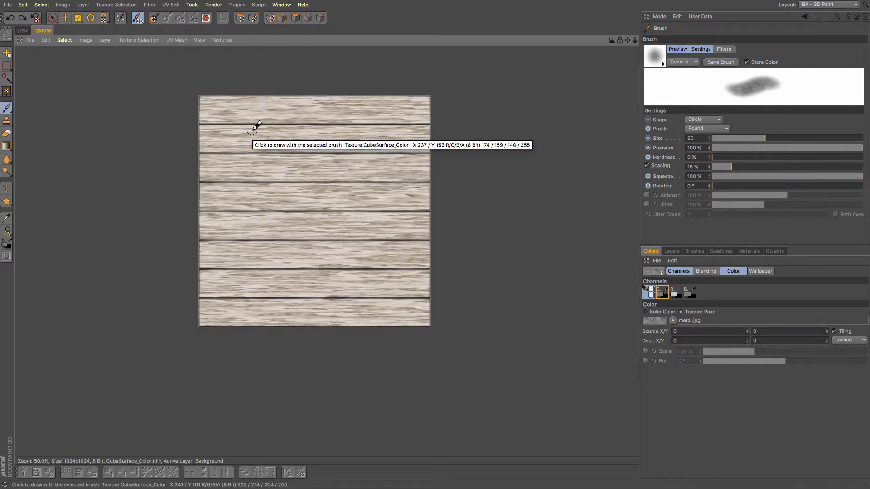
Activate Draw Polygon Shape, test a metal-filled circle over the texture's upper planks and undo it.
{"action": "scroll", "coordinate": [255, 125], "scroll_direction": "up", "scroll_amount": 1}
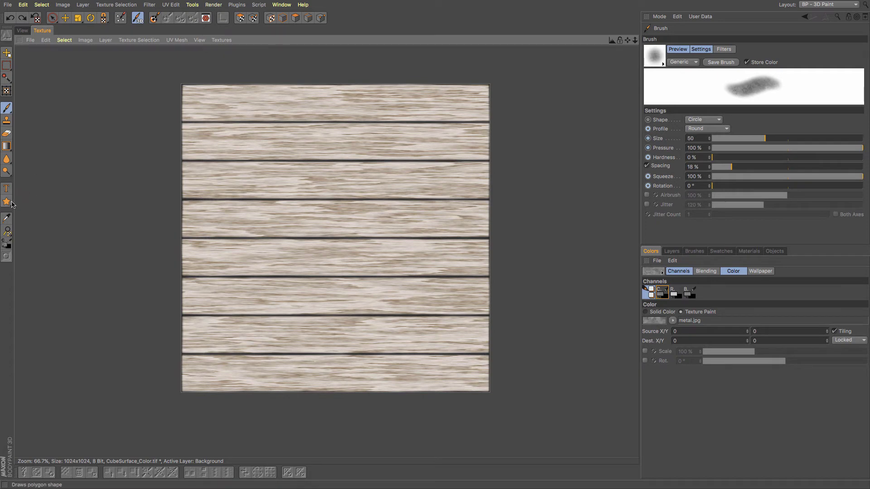
{"action": "left_click_drag", "start_coordinate": [7, 201], "coordinate": [21, 217]}
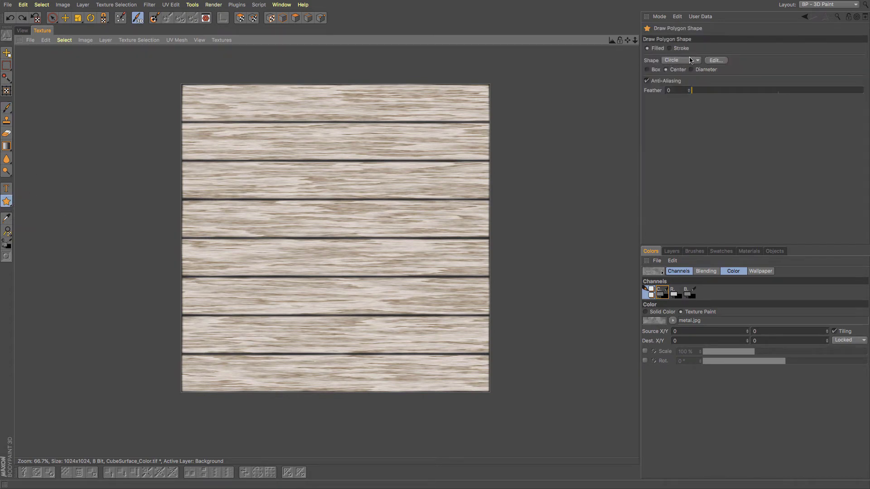
{"action": "left_click_drag", "start_coordinate": [337, 176], "coordinate": [381, 228]}
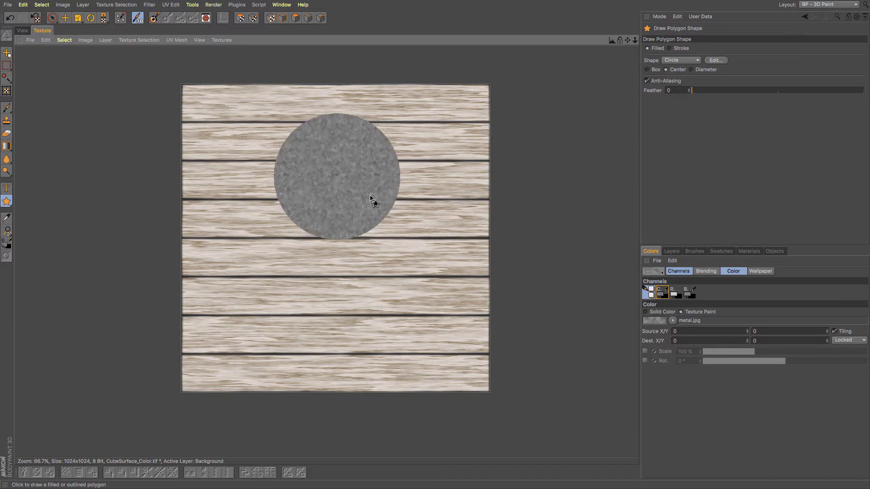
{"action": "key", "text": "ctrl+z"}
Switch the polygon shape to Rectangle, test a metal rectangle drawn from its centre on the planks and undo it.
{"action": "left_click", "coordinate": [698, 60]}
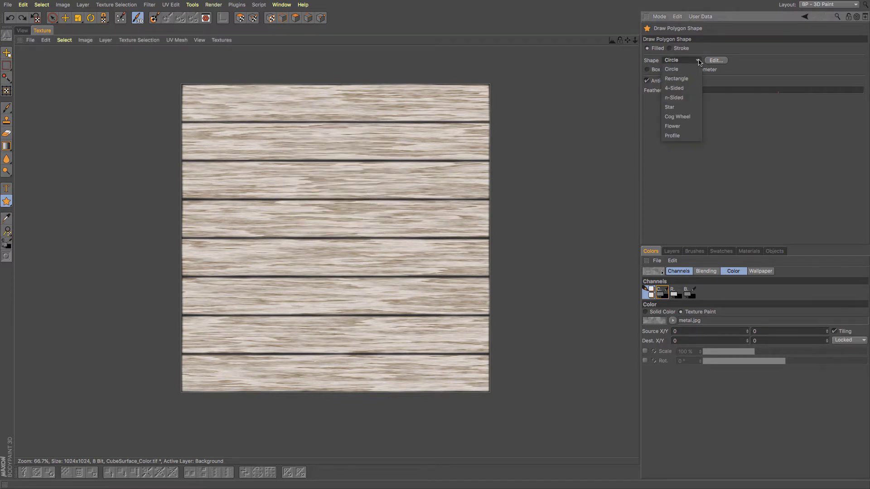
{"action": "left_click", "coordinate": [697, 80]}
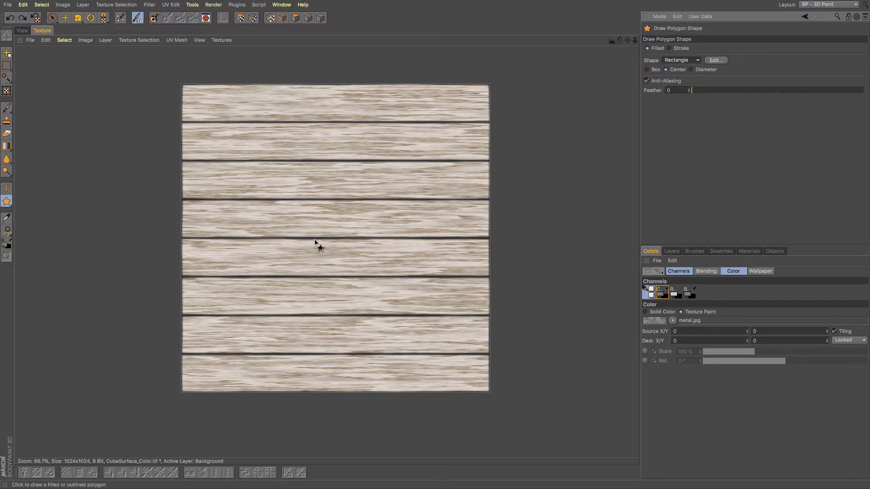
{"action": "mouse_move", "coordinate": [326, 219]}
{"action": "left_mouse_down"}
{"action": "mouse_move", "coordinate": [351, 241]}
{"action": "mouse_move", "coordinate": [359, 271]}
{"action": "mouse_move", "coordinate": [320, 277]}
{"action": "left_mouse_up"}
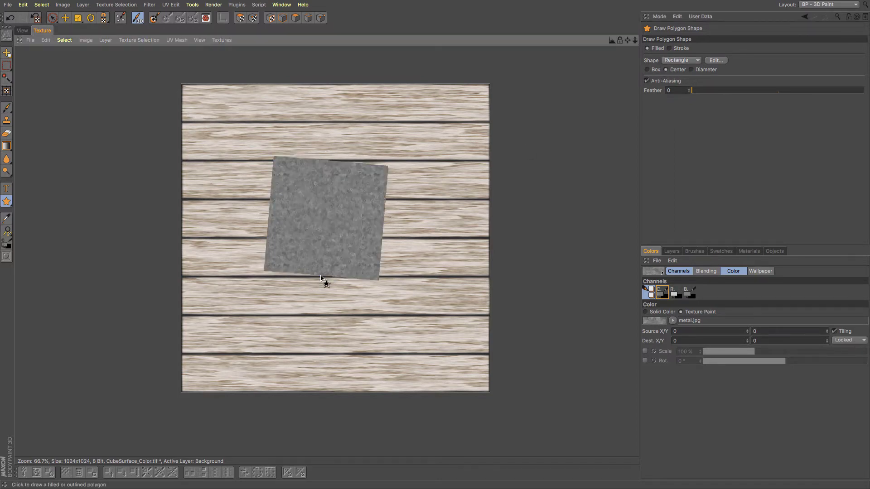
{"action": "key", "text": "ctrl+z"}
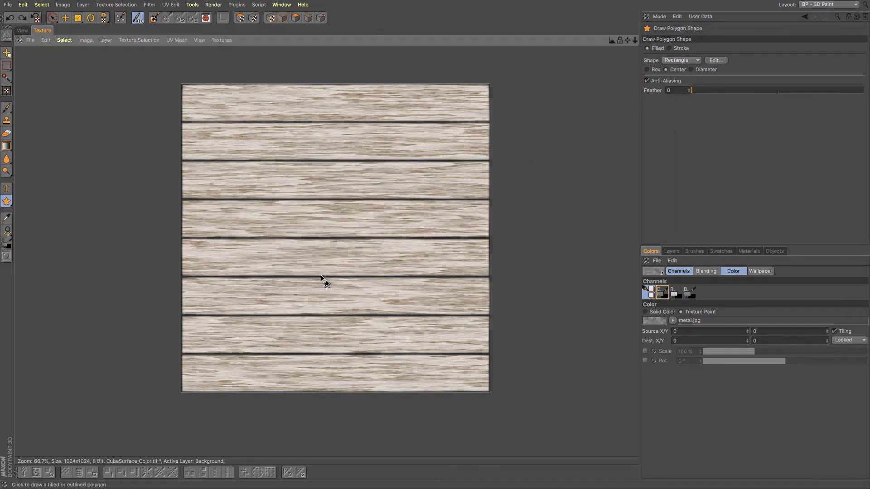
Draw metal rectangles in Box mode along the texture's four edges to form a frame and check it on the 3D cube.
{"action": "left_click", "coordinate": [650, 70]}
{"action": "left_click_drag", "start_coordinate": [175, 80], "coordinate": [495, 123]}
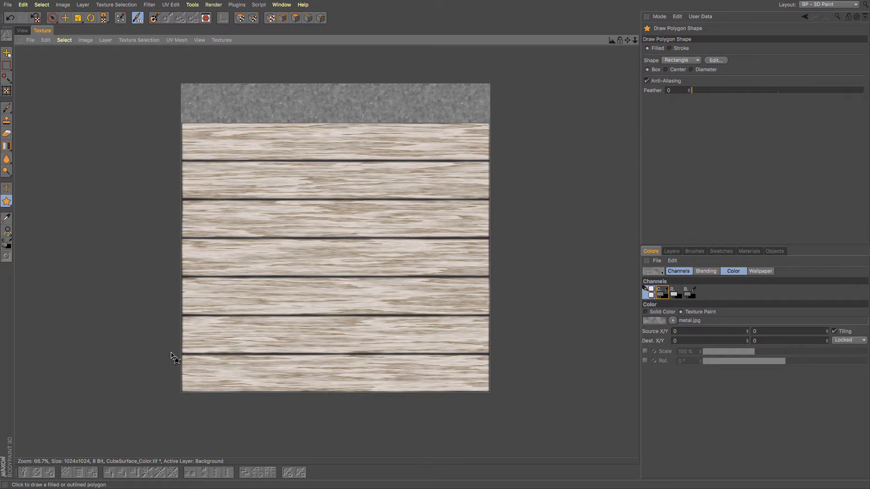
{"action": "mouse_move", "coordinate": [172, 352]}
{"action": "left_mouse_down"}
{"action": "mouse_move", "coordinate": [499, 406]}
{"action": "mouse_move", "coordinate": [188, 365]}
{"action": "mouse_move", "coordinate": [171, 354]}
{"action": "left_mouse_up"}
{"action": "key", "text": "ctrl+z"}
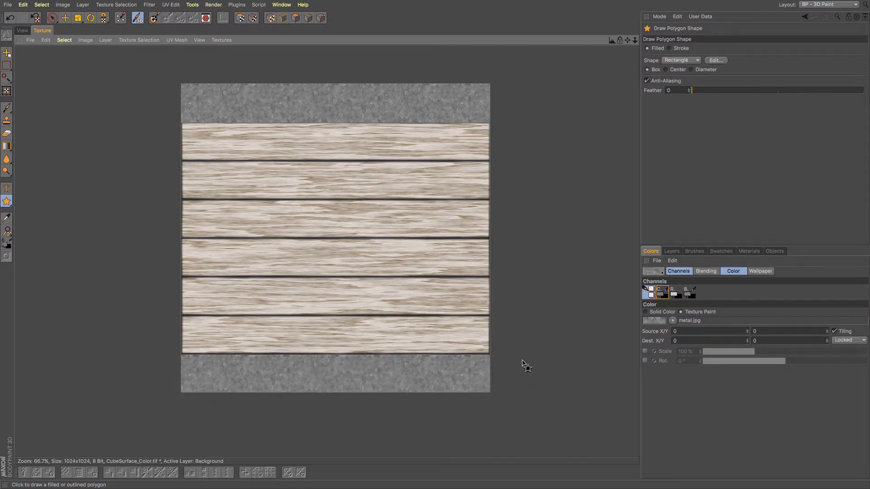
{"action": "left_click_drag", "start_coordinate": [510, 407], "coordinate": [452, 60]}
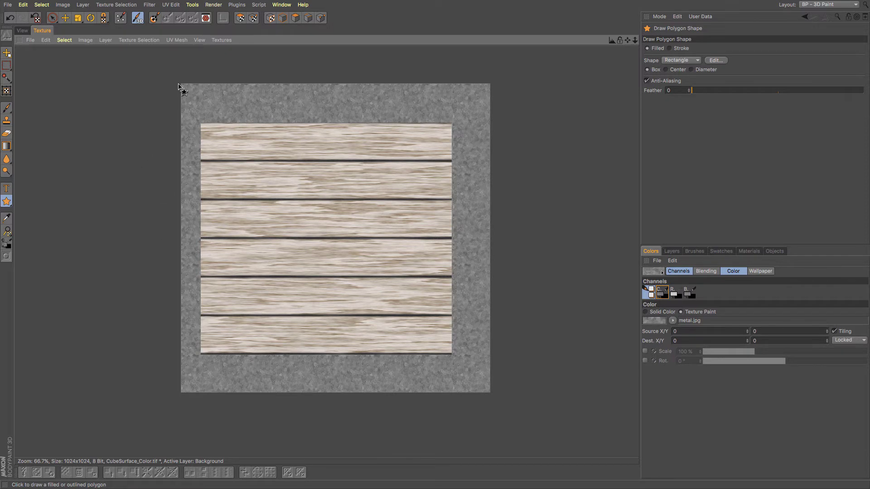
{"action": "left_click_drag", "start_coordinate": [180, 82], "coordinate": [220, 395]}
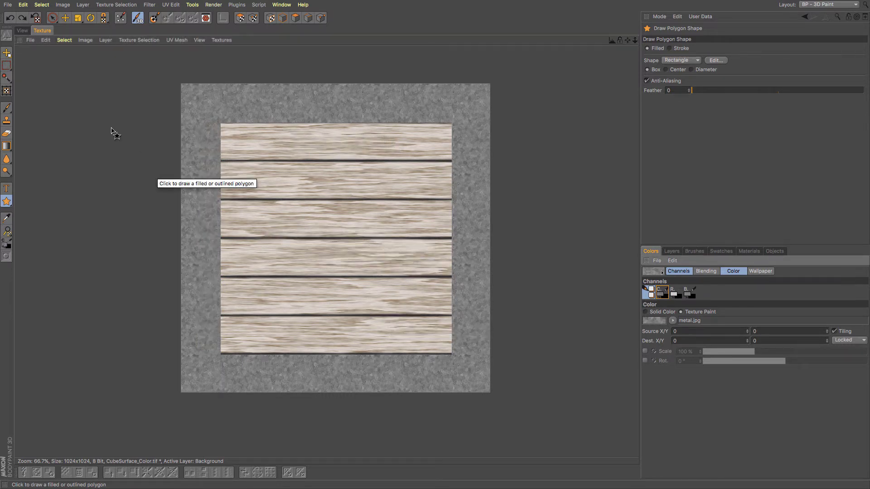
{"action": "left_click", "coordinate": [23, 31]}
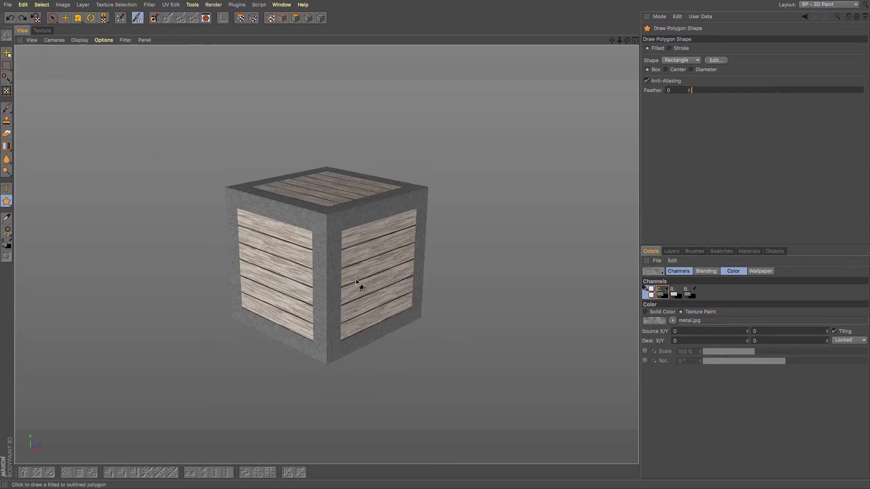
{"action": "mouse_move", "coordinate": [334, 291]}
{"action": "left_mouse_down", "text": "alt"}
{"action": "mouse_move", "coordinate": [327, 291]}
{"action": "mouse_move", "coordinate": [447, 266]}
{"action": "mouse_move", "coordinate": [442, 277]}
{"action": "mouse_move", "coordinate": [379, 305]}
{"action": "mouse_move", "coordinate": [317, 287]}
{"action": "mouse_move", "coordinate": [322, 300]}
{"action": "mouse_move", "coordinate": [349, 291]}
{"action": "mouse_move", "coordinate": [362, 273]}
{"action": "mouse_move", "coordinate": [356, 263]}
{"action": "mouse_move", "coordinate": [323, 272]}
{"action": "mouse_move", "coordinate": [313, 292]}
{"action": "mouse_move", "coordinate": [347, 291]}
{"action": "mouse_move", "coordinate": [321, 292]}
{"action": "left_mouse_up", "text": "alt"}
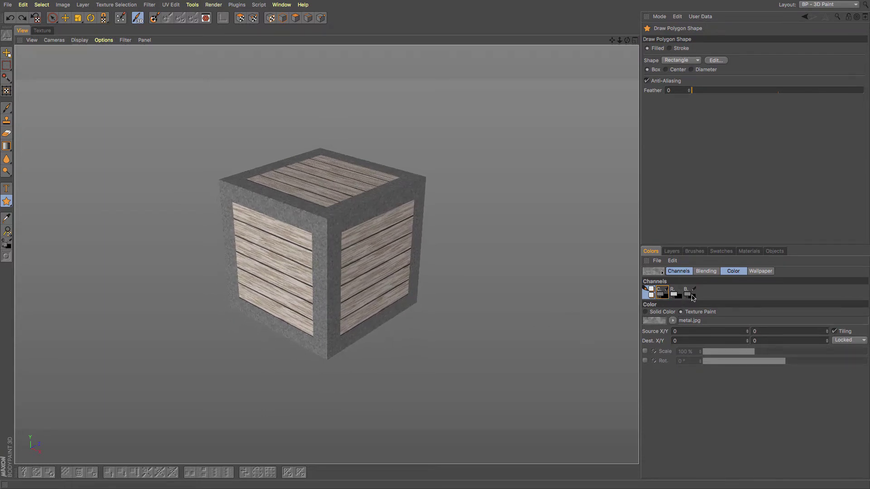
Turn off multi-channel painting, switch to the solid black colour and activate the bump channel in the flat texture view.
{"action": "left_click", "coordinate": [663, 295]}
{"action": "left_click", "coordinate": [653, 293]}
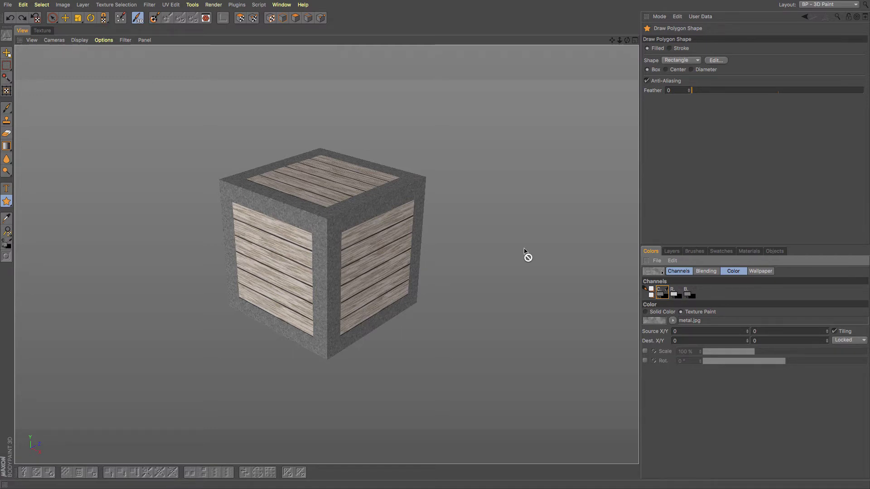
{"action": "left_click", "coordinate": [684, 296]}
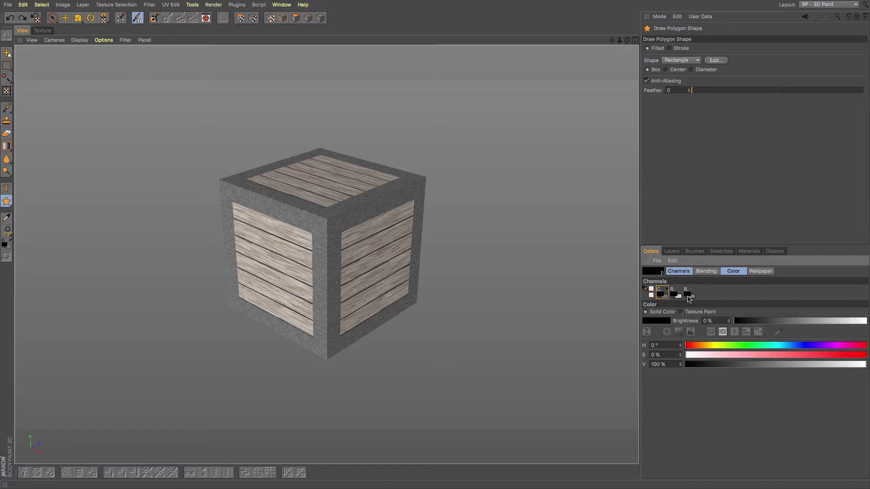
{"action": "left_click", "coordinate": [42, 31]}
{"action": "left_click", "coordinate": [689, 294]}
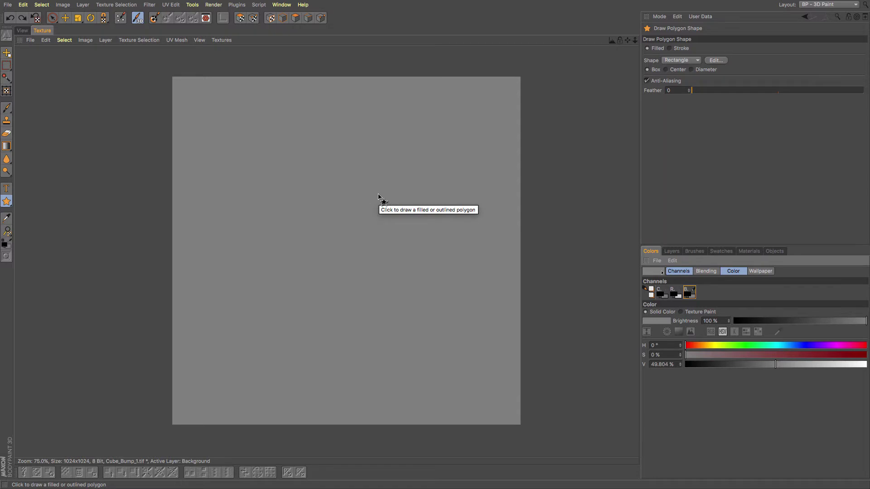
Activate the Brush in the 3D view and set the bump channel's paint colour to white, V 100 %.
{"action": "left_click", "coordinate": [23, 30]}
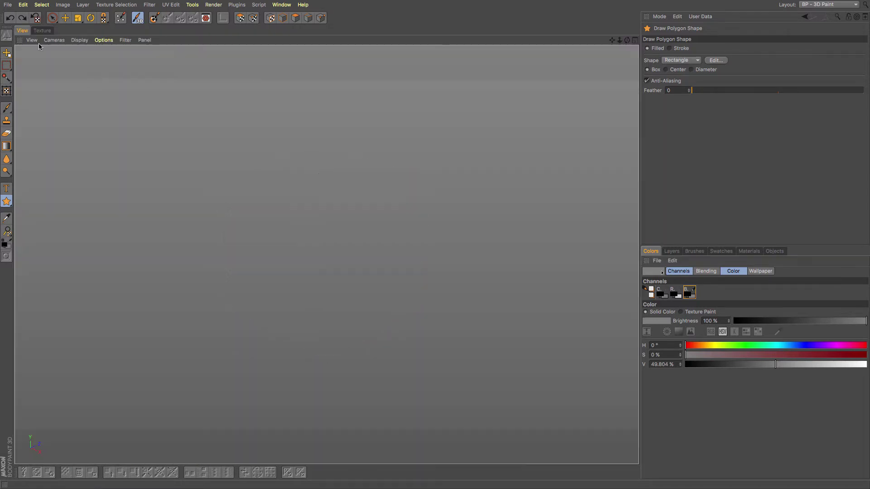
{"action": "scroll", "coordinate": [351, 229], "scroll_direction": "up", "scroll_amount": 5}
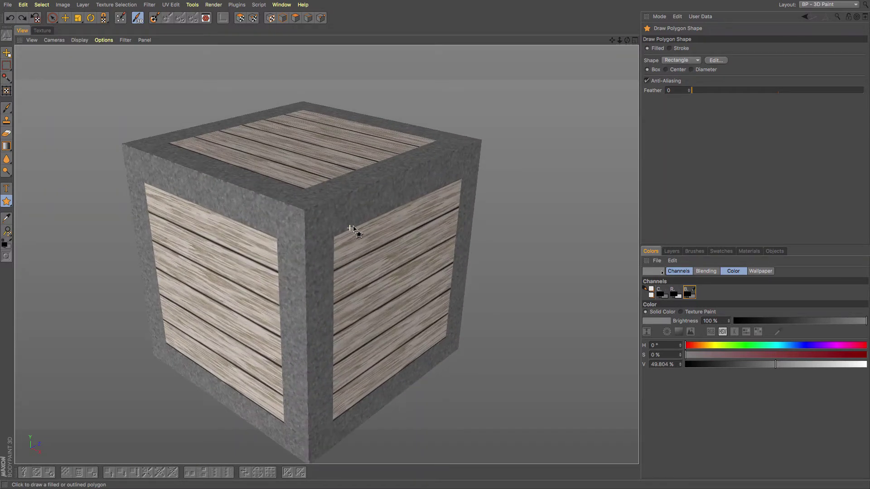
{"action": "left_click", "coordinate": [6, 107]}
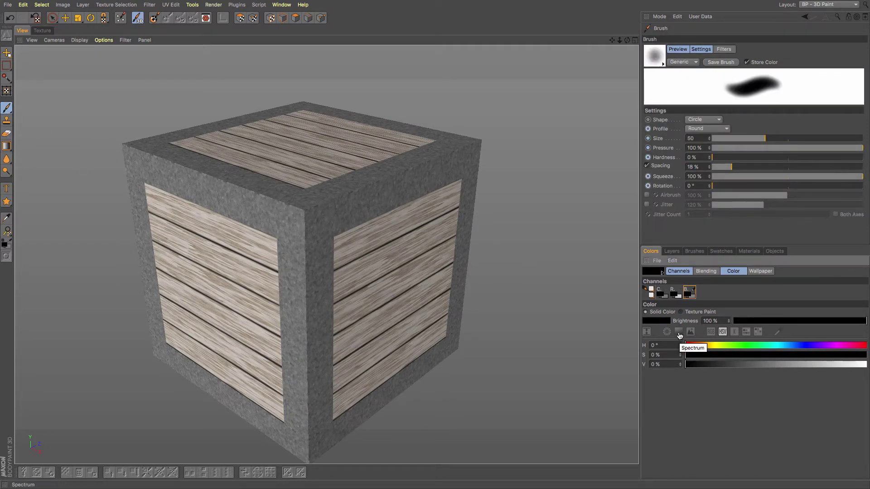
{"action": "left_click_drag", "start_coordinate": [725, 365], "coordinate": [868, 364]}
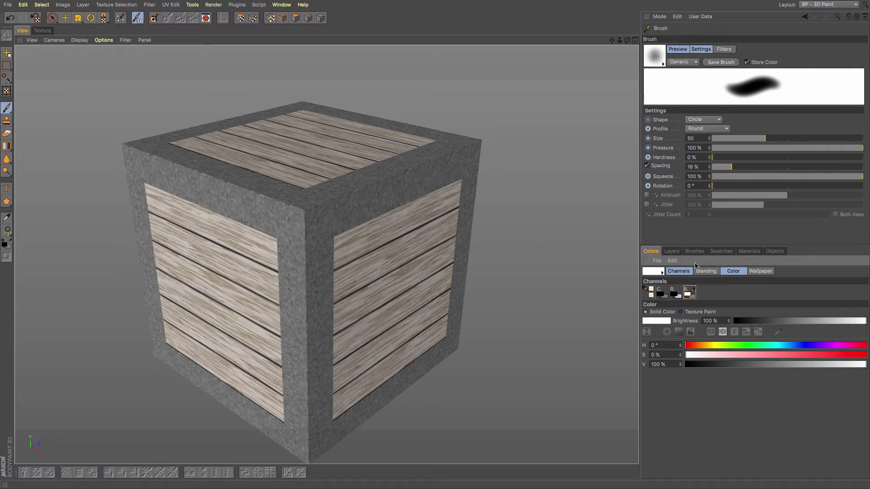
Add a new layer to Cube_Bump_1.tif, scribble white test strokes on the cube and check them in the flat texture.
{"action": "left_click", "coordinate": [673, 252]}
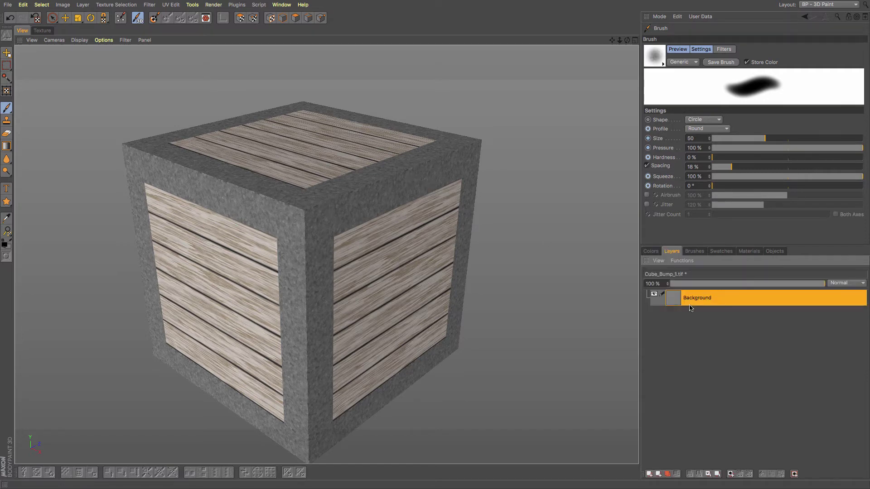
{"action": "left_click", "coordinate": [650, 474]}
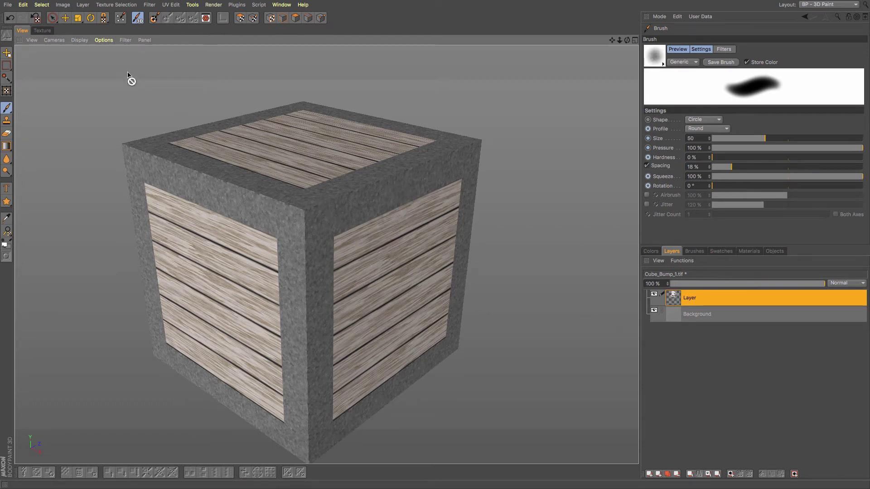
{"action": "left_click", "coordinate": [42, 31]}
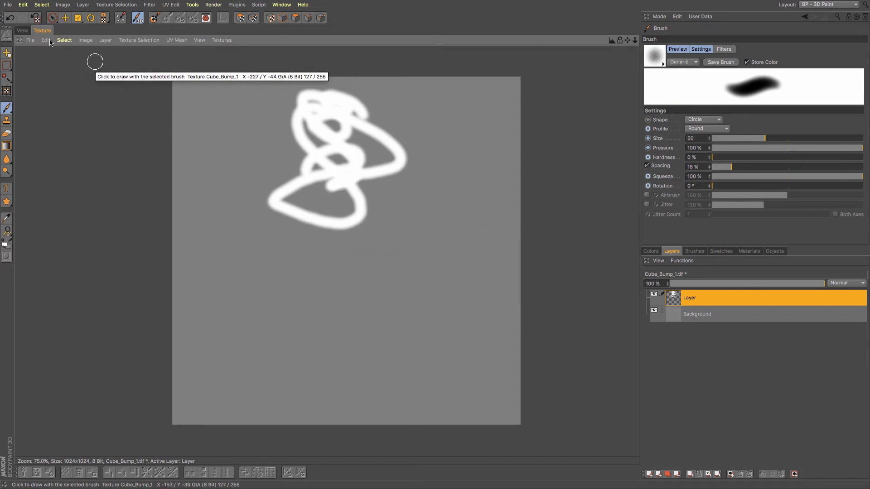
{"action": "left_click", "coordinate": [23, 30]}
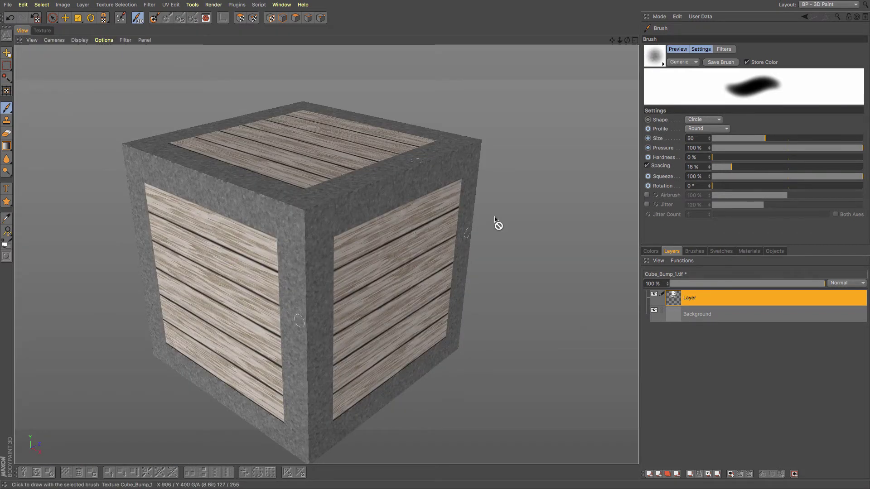
Raise the Cube material's bump strength to 100 % in the Material Editor and inspect the relief on the cube.
{"action": "left_click", "coordinate": [746, 252]}
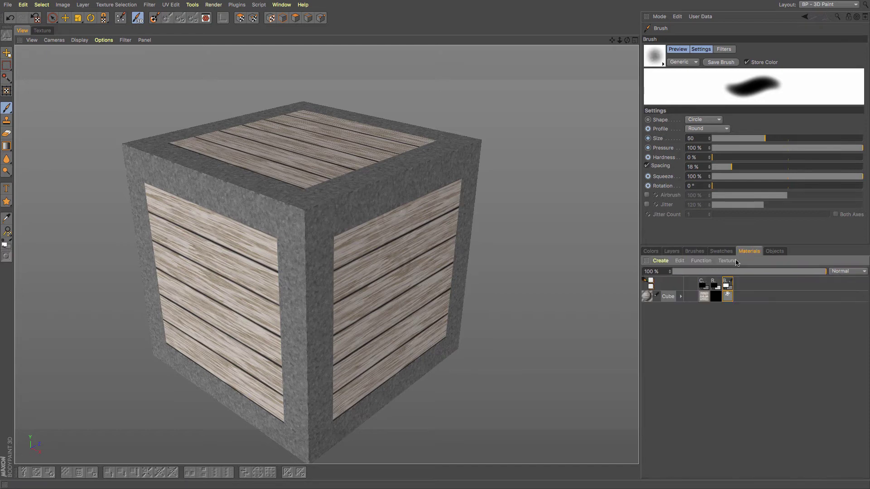
{"action": "double_click", "coordinate": [648, 298]}
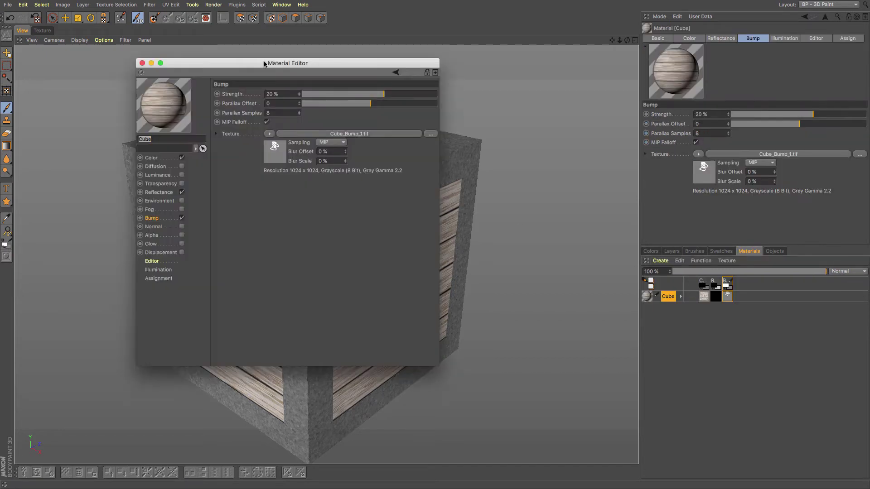
{"action": "left_click_drag", "start_coordinate": [266, 63], "coordinate": [647, 183]}
{"action": "left_click_drag", "start_coordinate": [772, 215], "coordinate": [821, 213]}
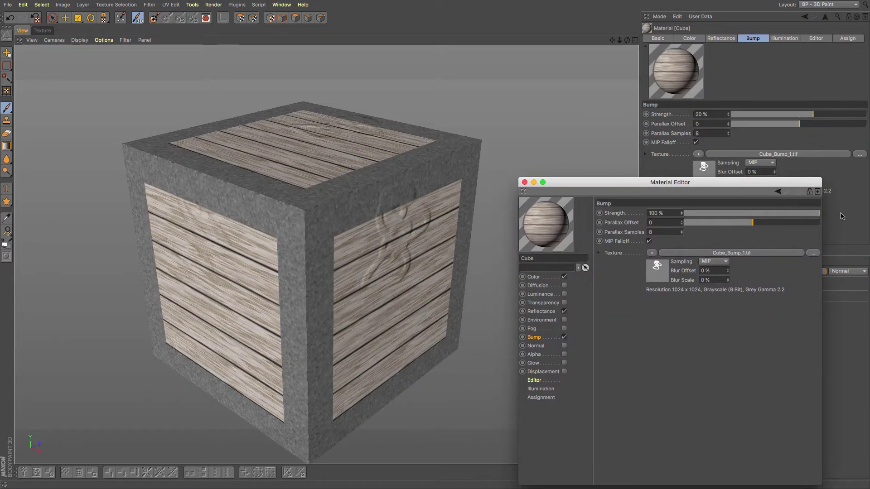
{"action": "left_click", "coordinate": [524, 182]}
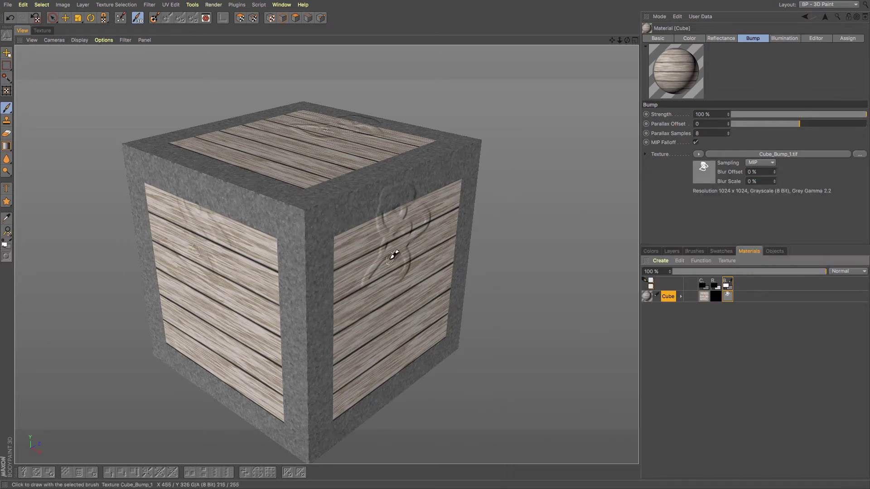
{"action": "left_click_drag", "start_coordinate": [409, 263], "coordinate": [390, 260], "text": "alt"}
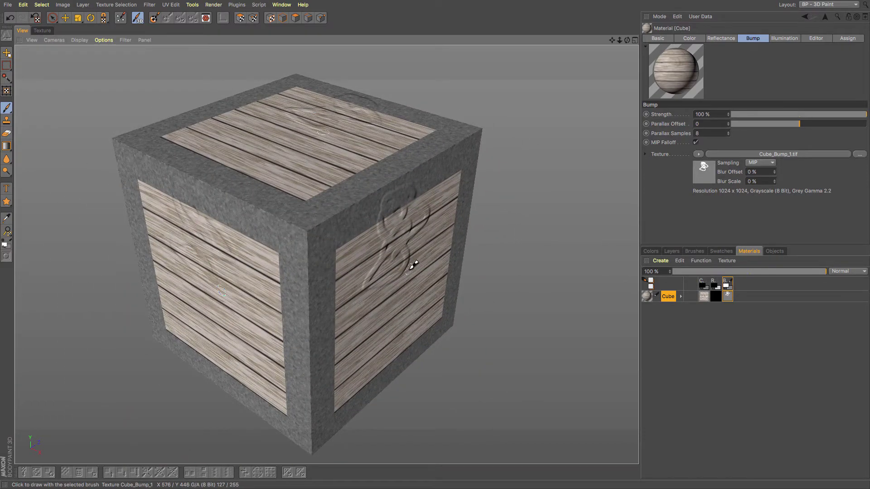
Undo the bump strength change and the white test scribble in the bump texture, and return to the 3D view.
{"action": "key", "text": "ctrl+z"}
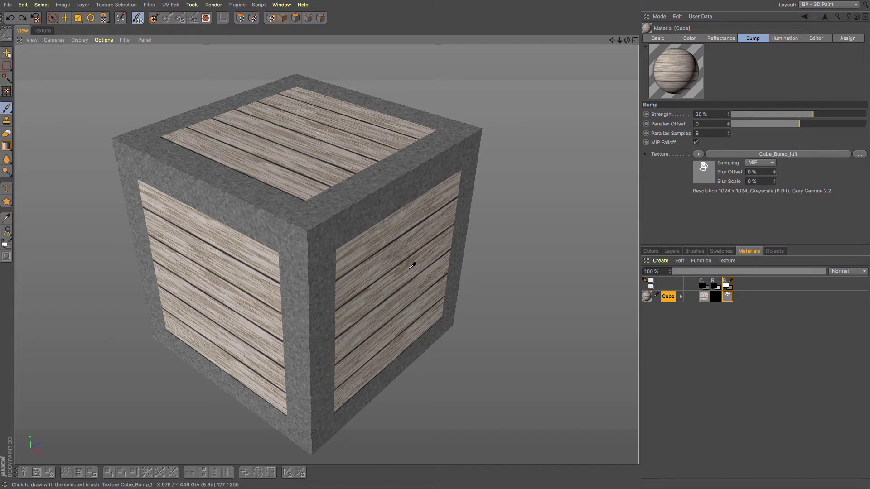
{"action": "key", "text": "ctrl+z"}
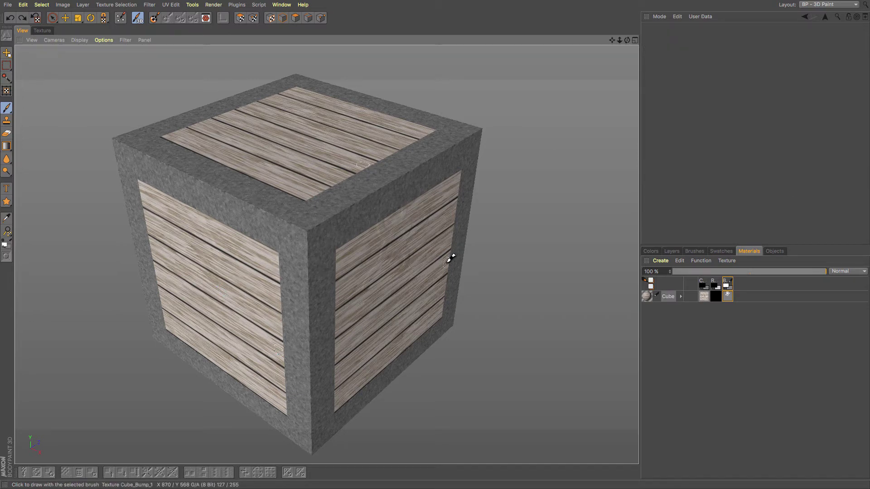
{"action": "left_click", "coordinate": [42, 30]}
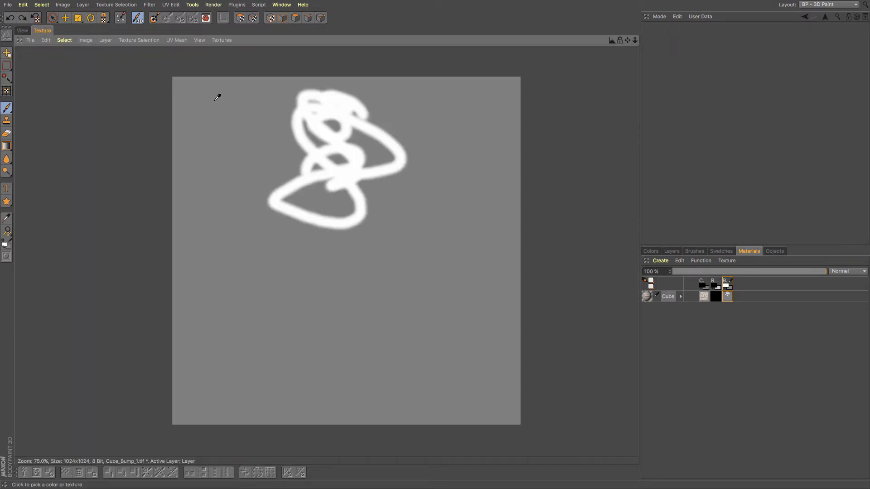
{"action": "key", "text": "ctrl+z"}
{"action": "left_click", "coordinate": [22, 30]}
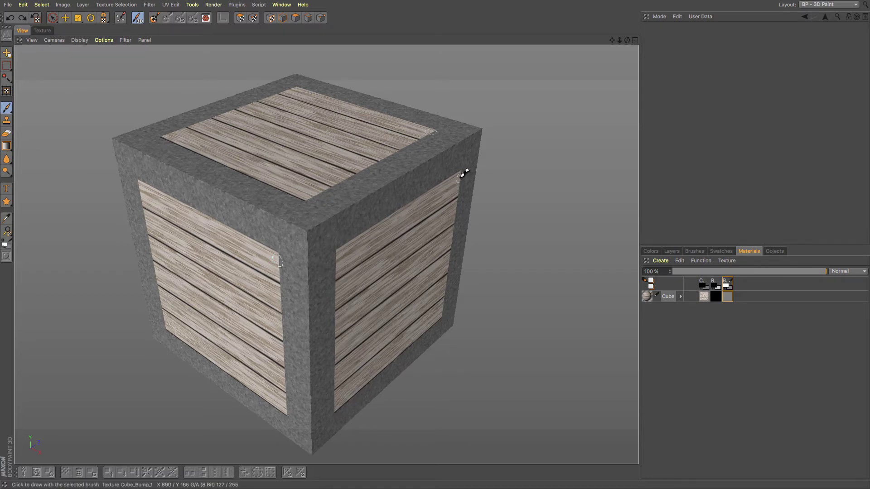
Draw a filled white rectangle over the frame's upper strip on the Cube_Bump_1.tif layer in the front view and check it in the flat texture.
{"action": "left_click", "coordinate": [45, 31]}
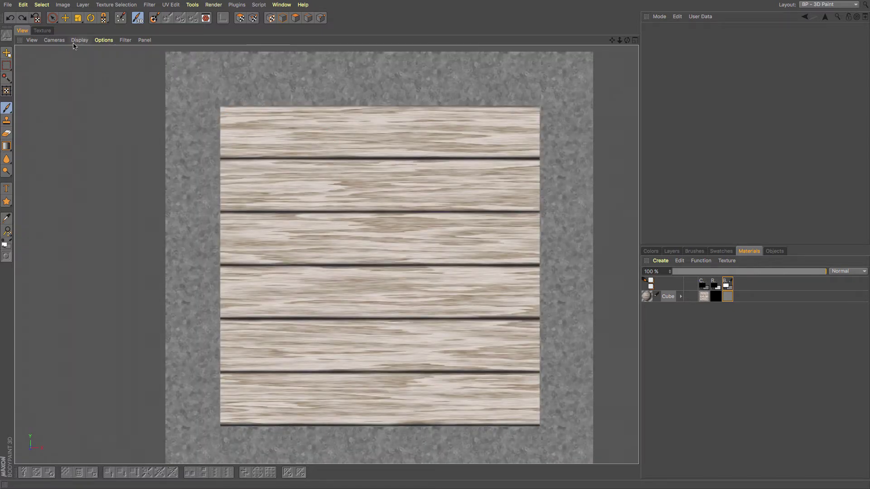
{"action": "double_click", "coordinate": [728, 285]}
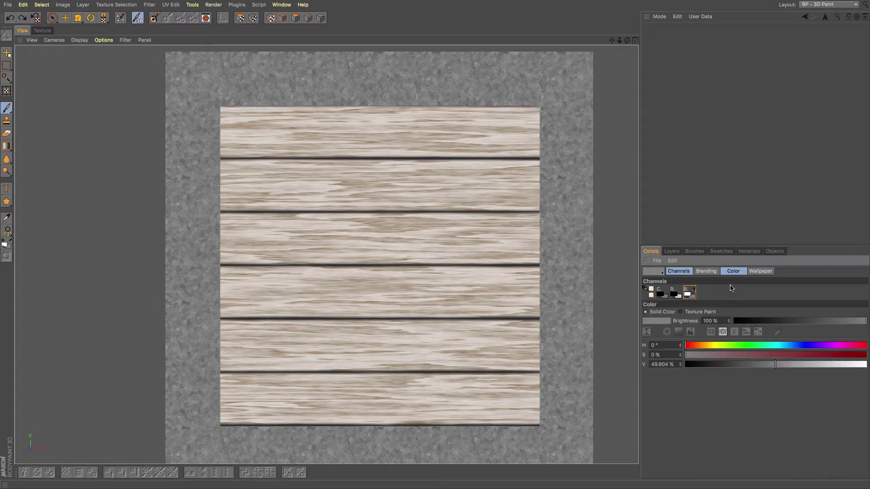
{"action": "left_click", "coordinate": [672, 252]}
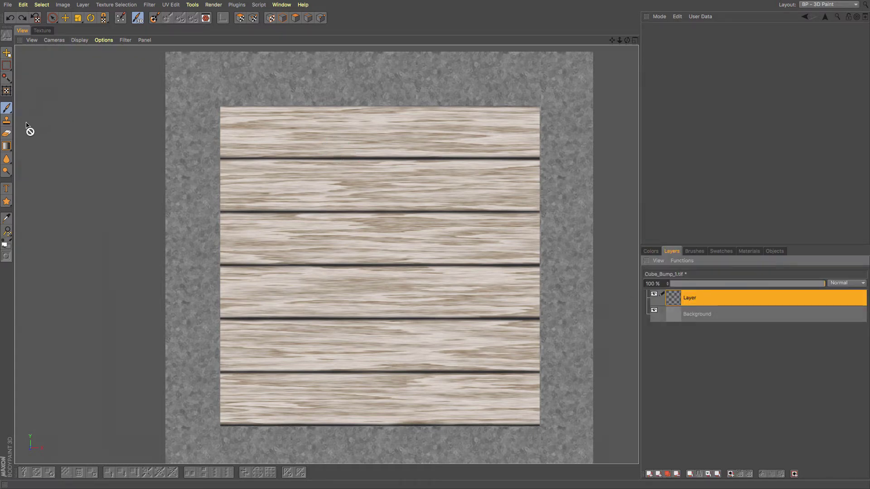
{"action": "left_click", "coordinate": [7, 202]}
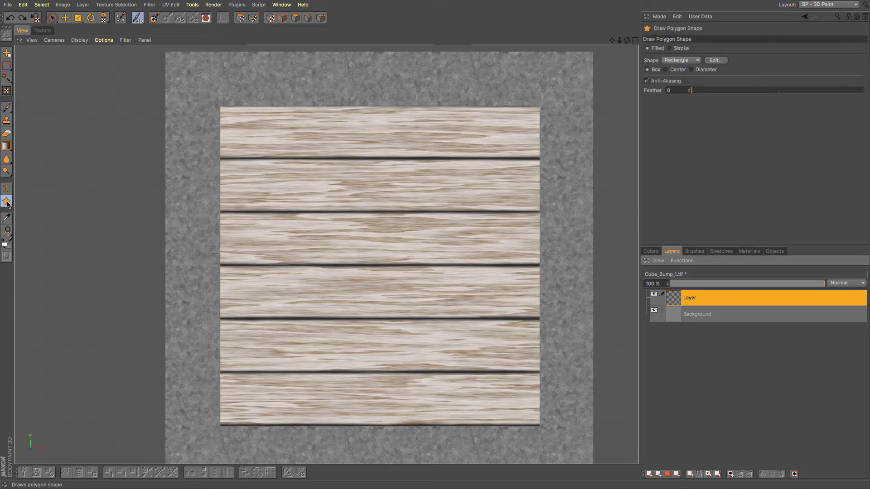
{"action": "mouse_move", "coordinate": [158, 50]}
{"action": "left_mouse_down"}
{"action": "mouse_move", "coordinate": [265, 77]}
{"action": "mouse_move", "coordinate": [597, 111]}
{"action": "mouse_move", "coordinate": [91, 85]}
{"action": "mouse_move", "coordinate": [608, 108]}
{"action": "left_mouse_up"}
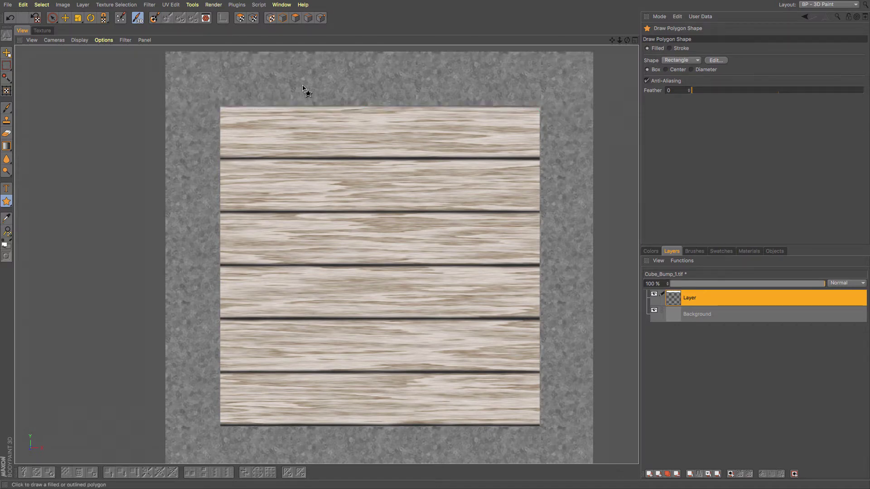
{"action": "left_click", "coordinate": [43, 32]}
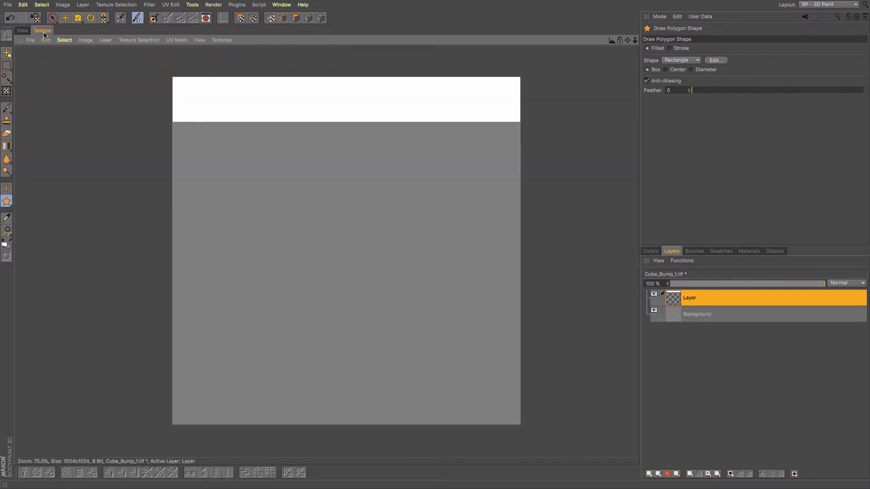
{"action": "left_click", "coordinate": [21, 31]}
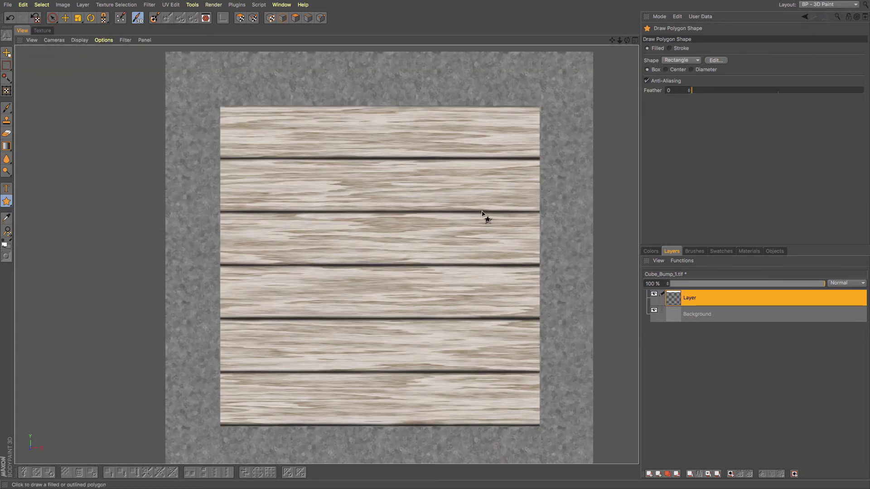
Cover the left, lower and right strips of the metal frame with filled white rectangles on the bump layer and return to the perspective view.
{"action": "left_click_drag", "start_coordinate": [619, 43], "coordinate": [505, 91]}
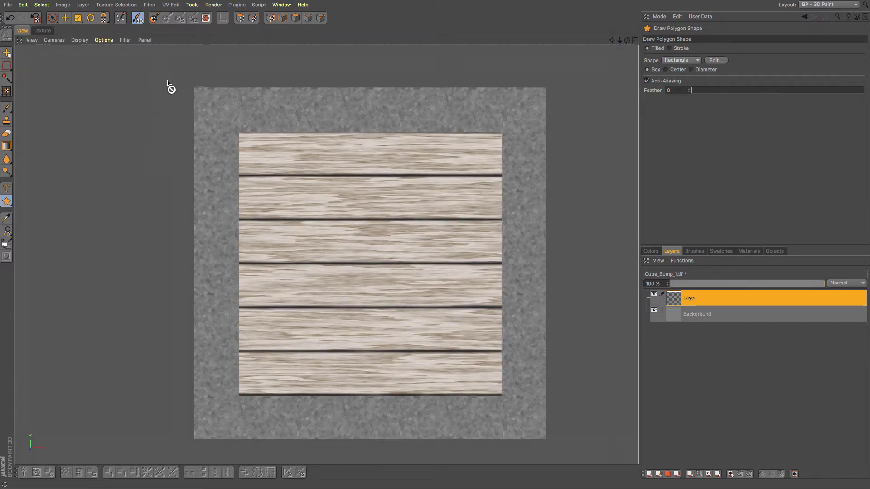
{"action": "left_click_drag", "start_coordinate": [168, 75], "coordinate": [239, 448]}
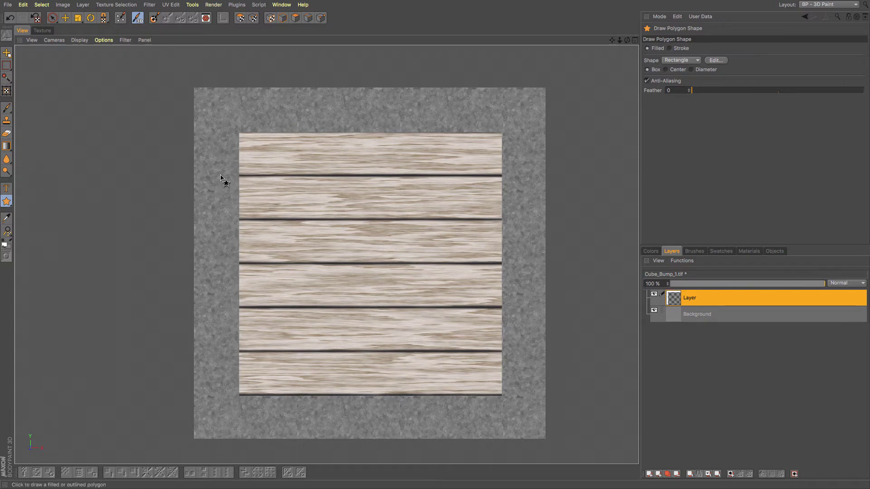
{"action": "left_click_drag", "start_coordinate": [207, 398], "coordinate": [177, 398]}
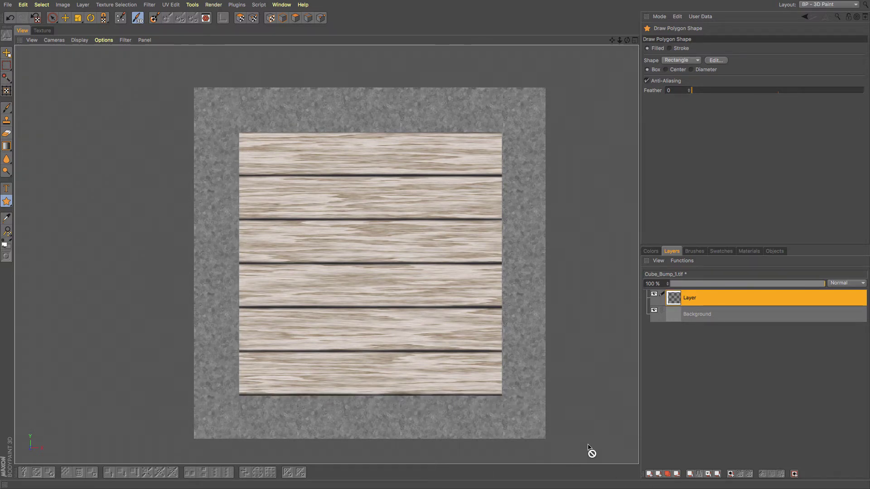
{"action": "left_click_drag", "start_coordinate": [586, 447], "coordinate": [502, 82]}
{"action": "left_click", "coordinate": [46, 32]}
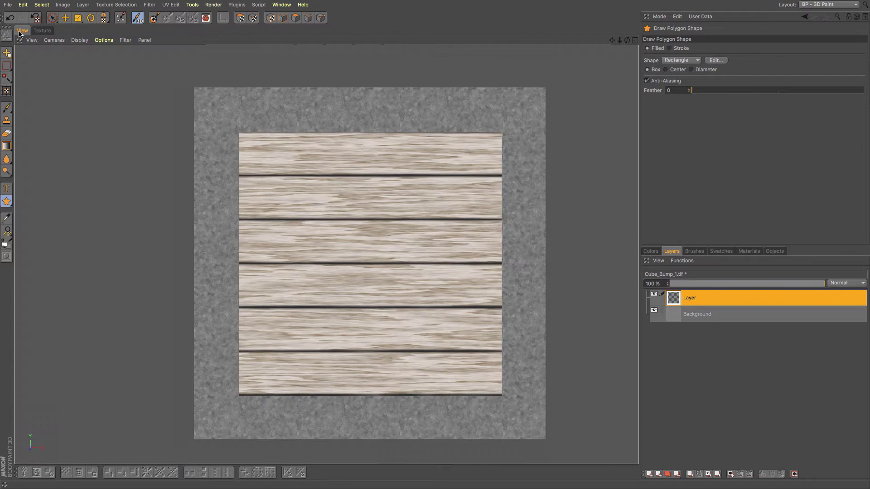
{"action": "left_click", "coordinate": [21, 30]}
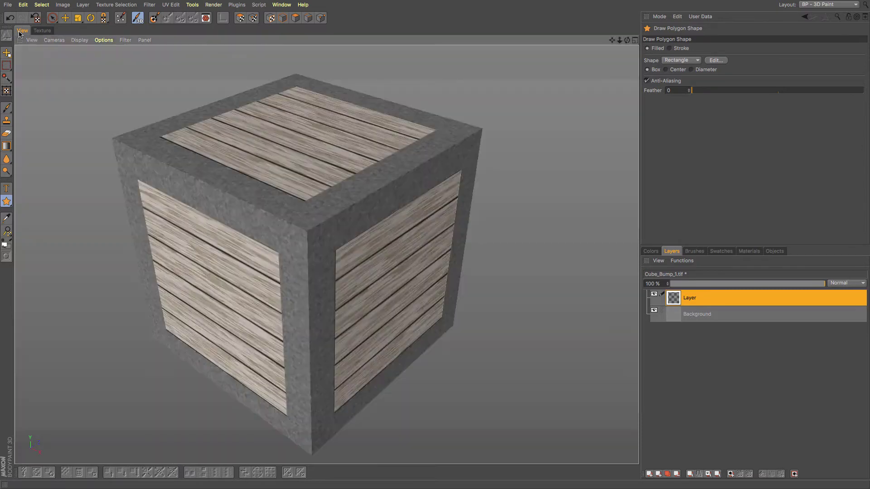
Set the Cube material's bump strength to 100 % in the Material Editor, close it and show the flat bump texture with the polygon shape tool active.
{"action": "left_click", "coordinate": [651, 252]}
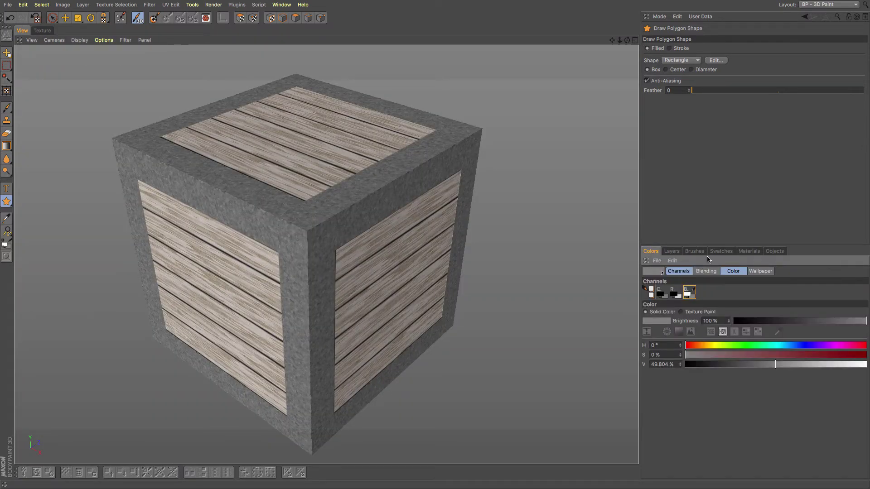
{"action": "left_click", "coordinate": [748, 252]}
{"action": "double_click", "coordinate": [648, 298]}
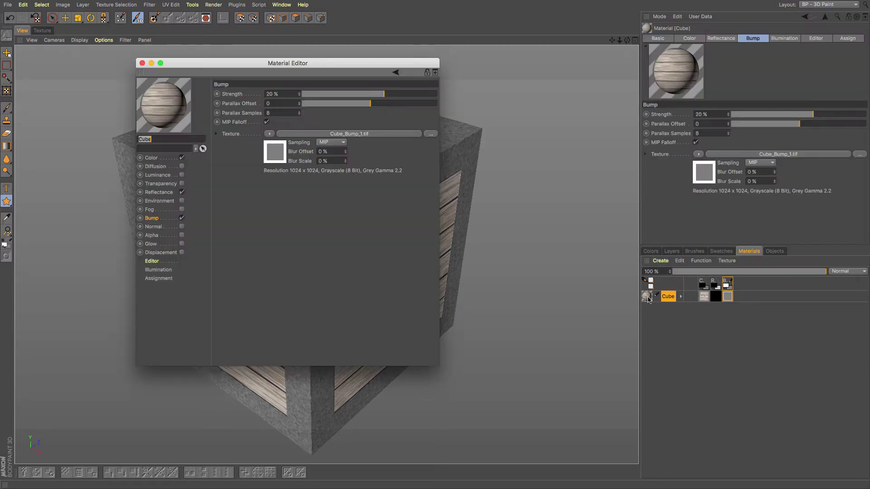
{"action": "left_click_drag", "start_coordinate": [388, 97], "coordinate": [476, 102]}
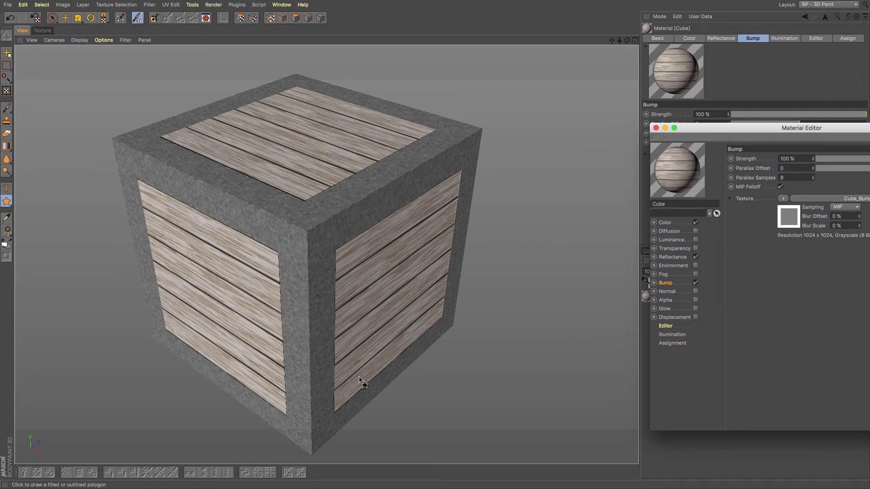
{"action": "left_click_drag", "start_coordinate": [726, 132], "coordinate": [426, 108]}
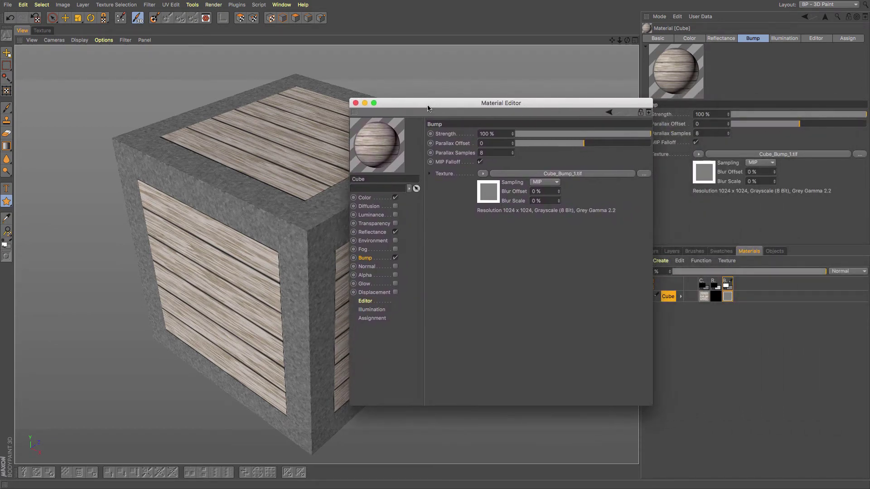
{"action": "left_click", "coordinate": [42, 30]}
{"action": "mouse_move", "coordinate": [424, 105]}
{"action": "left_mouse_down"}
{"action": "mouse_move", "coordinate": [532, 177]}
{"action": "mouse_move", "coordinate": [622, 168]}
{"action": "mouse_move", "coordinate": [563, 171]}
{"action": "left_mouse_up"}
{"action": "left_click", "coordinate": [7, 201]}
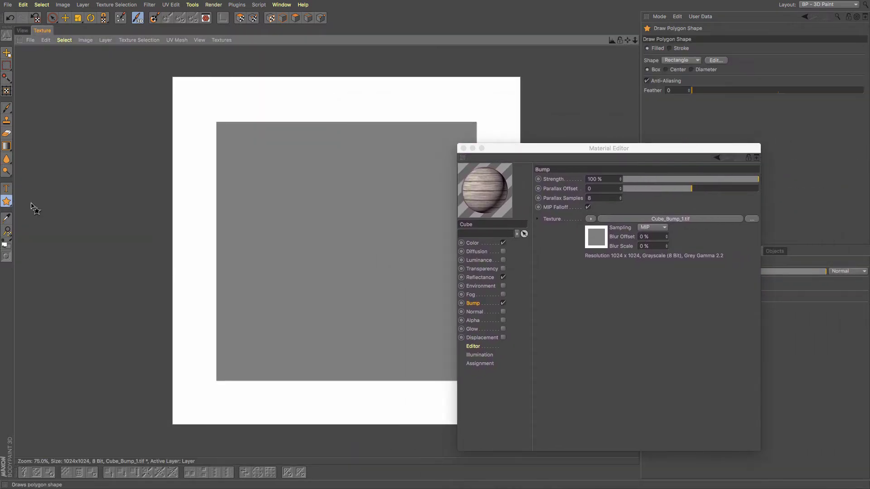
{"action": "left_click", "coordinate": [463, 149]}
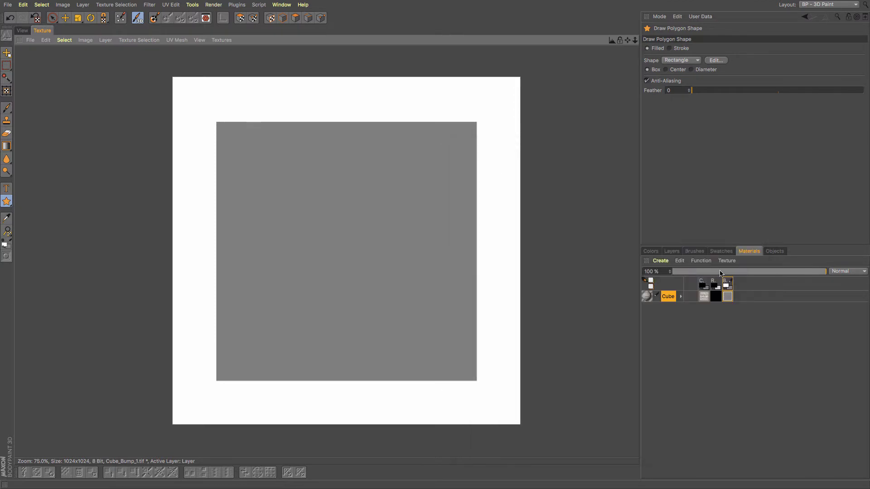
Try to fill the inner square of the bump texture with an unfeathered rectangle and undo it.
{"action": "left_click", "coordinate": [650, 252]}
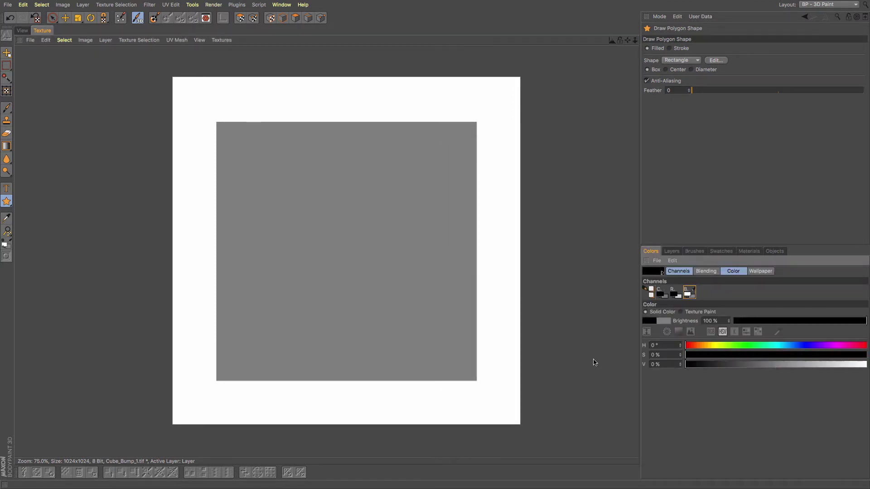
{"action": "left_click_drag", "start_coordinate": [217, 123], "coordinate": [476, 381]}
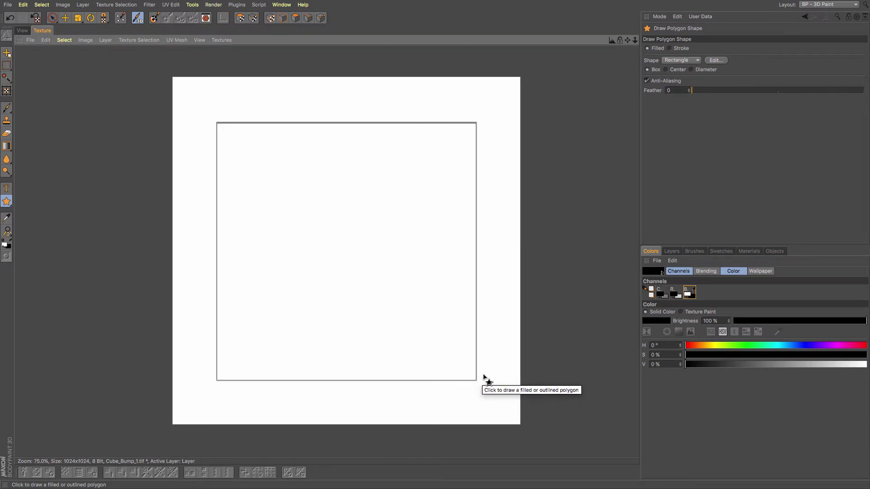
{"action": "key", "text": "ctrl+z"}
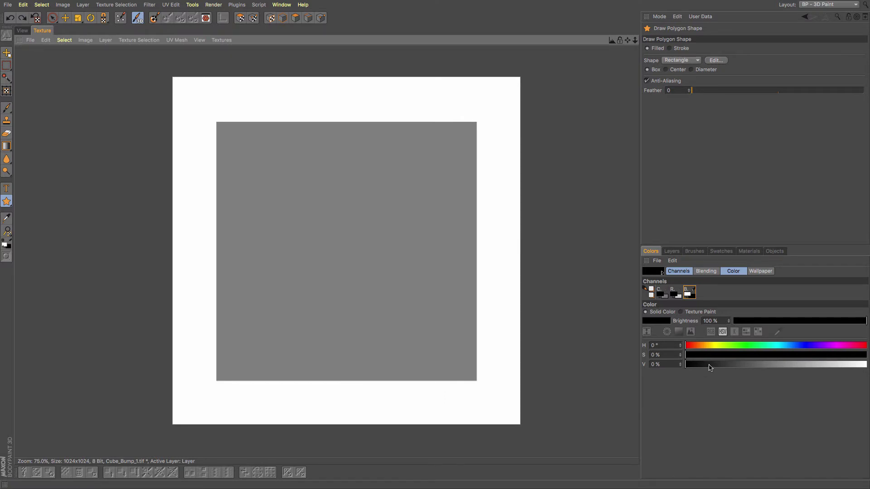
Set the bump channel's foreground colour to black, V 0 %, and test a rectangle with feather 3 over the inner square, undoing the rectangle.
{"action": "left_click", "coordinate": [687, 295]}
{"action": "left_click_drag", "start_coordinate": [704, 365], "coordinate": [682, 365]}
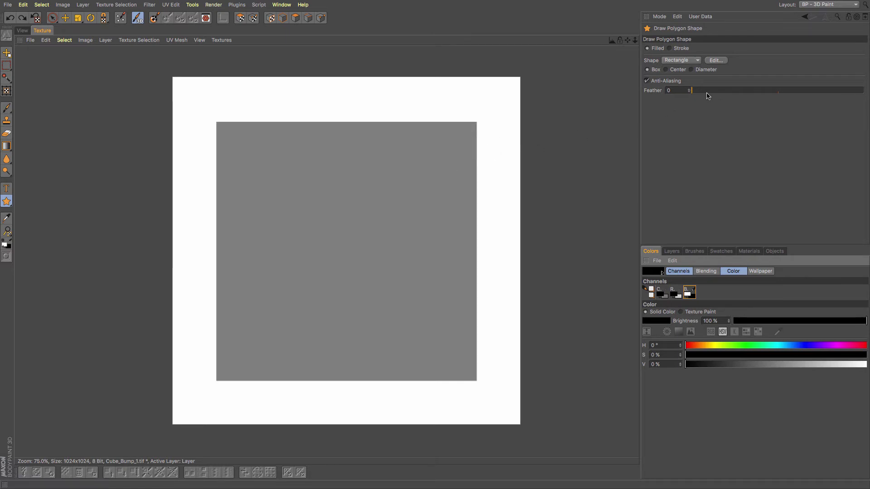
{"action": "left_click_drag", "start_coordinate": [707, 91], "coordinate": [719, 91]}
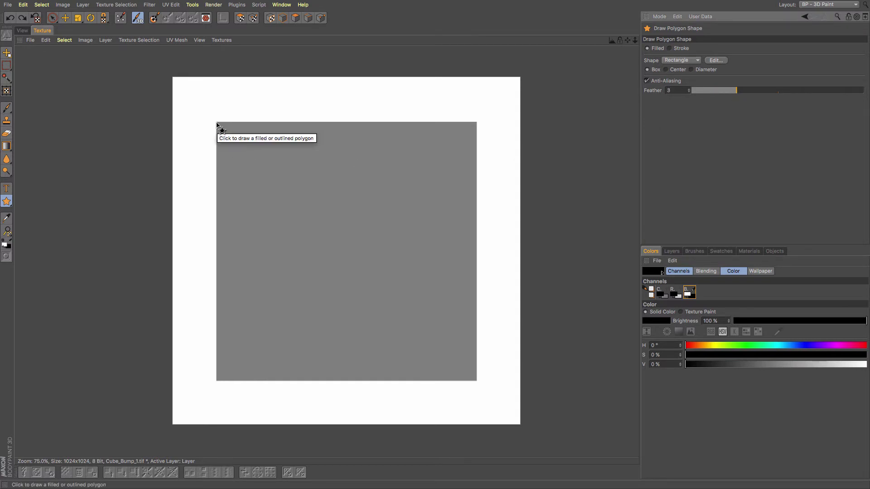
{"action": "left_click_drag", "start_coordinate": [216, 123], "coordinate": [475, 380]}
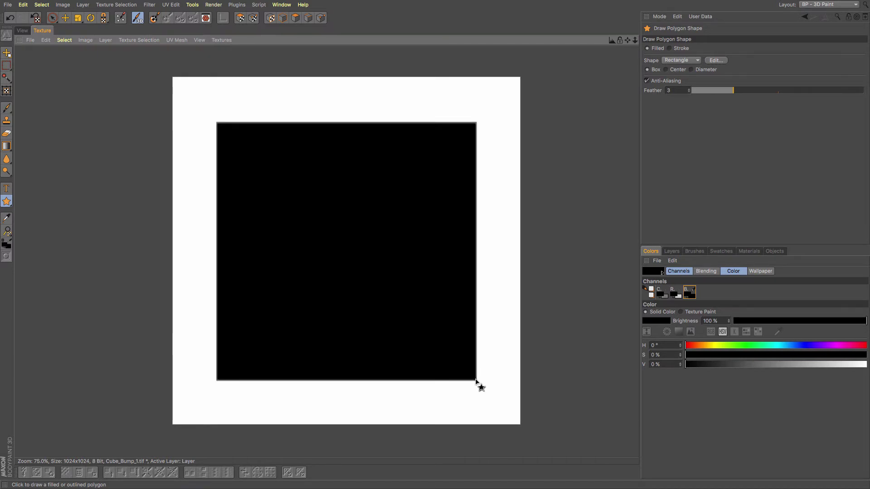
{"action": "key", "text": "ctrl+z"}
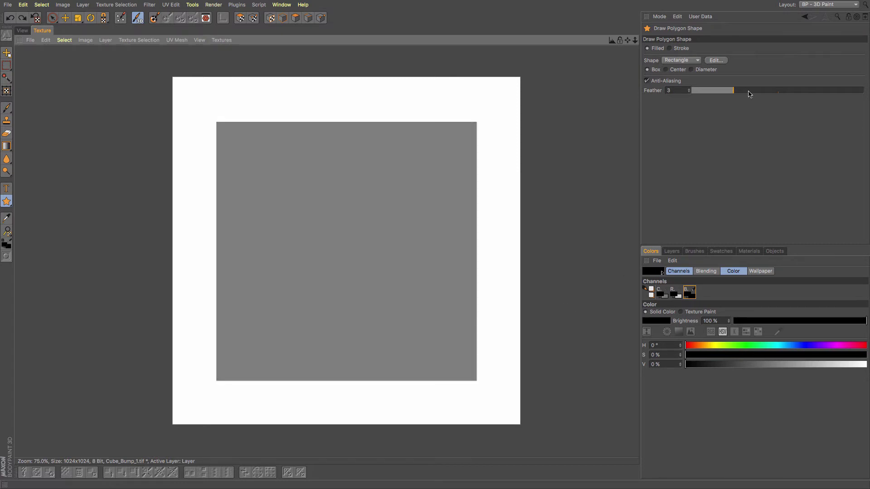
Fill the inner square of the bump texture with a black rectangle using feather 6 and inspect the relief on the cube.
{"action": "left_click_drag", "start_coordinate": [749, 94], "coordinate": [754, 92]}
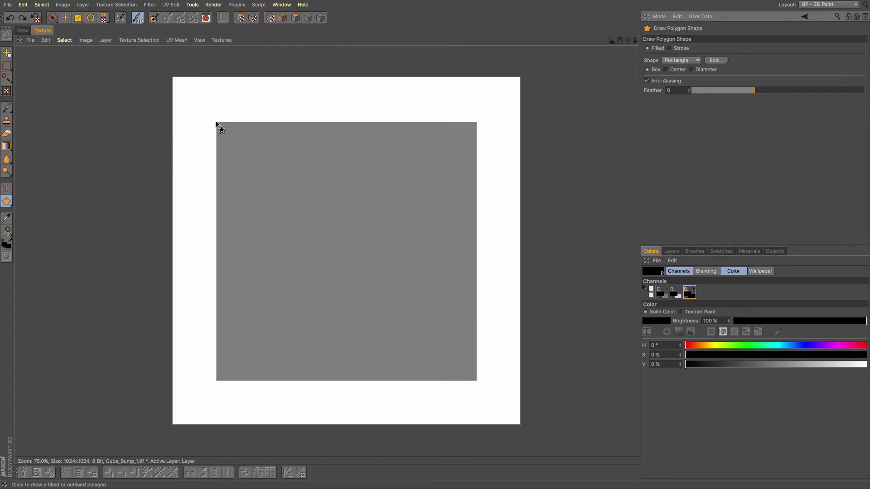
{"action": "left_click_drag", "start_coordinate": [217, 123], "coordinate": [477, 382]}
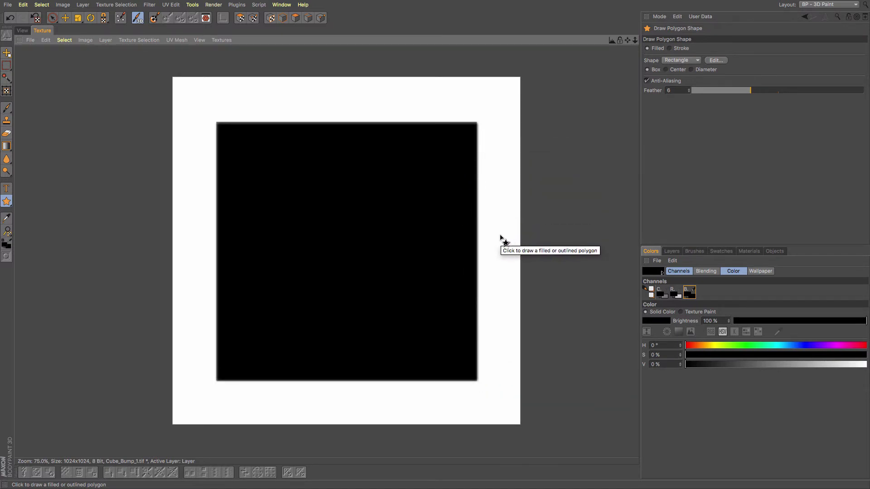
{"action": "left_click", "coordinate": [22, 30]}
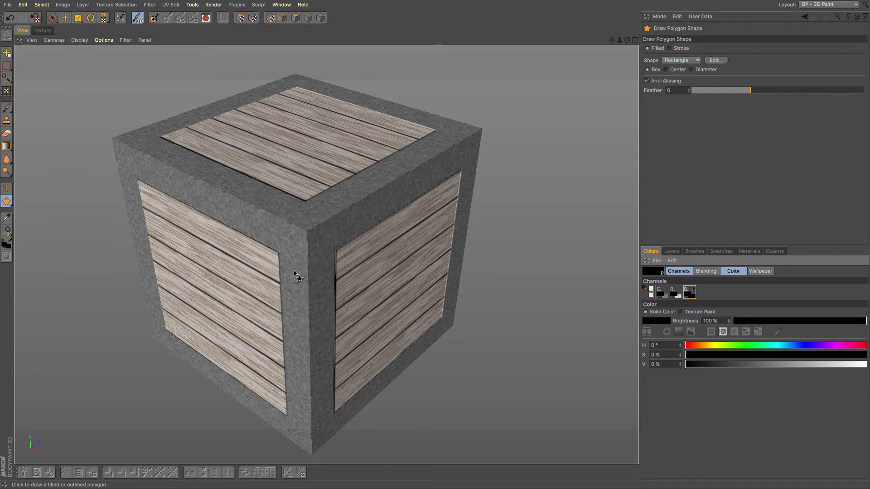
{"action": "left_click_drag", "start_coordinate": [293, 270], "coordinate": [325, 275], "text": "alt"}
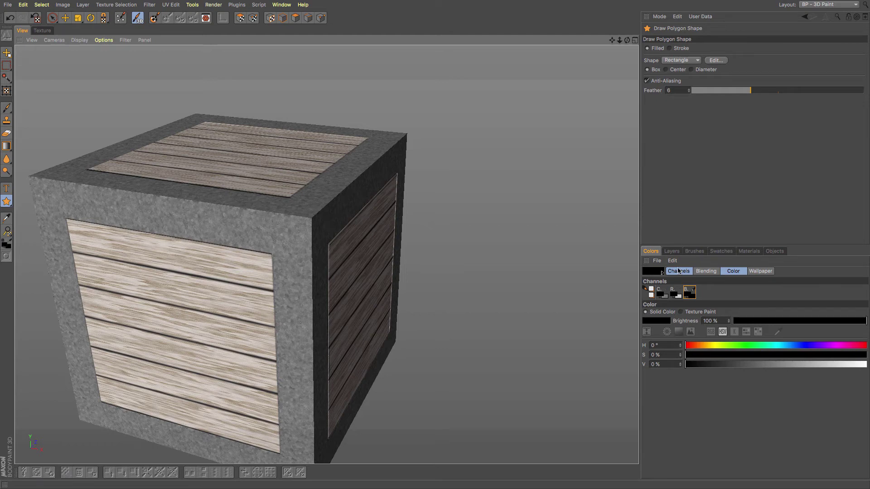
Activate the Brush tool with the hair.tif bitmap brush preset and enlarge the brush to size 150.
{"action": "left_click", "coordinate": [7, 107]}
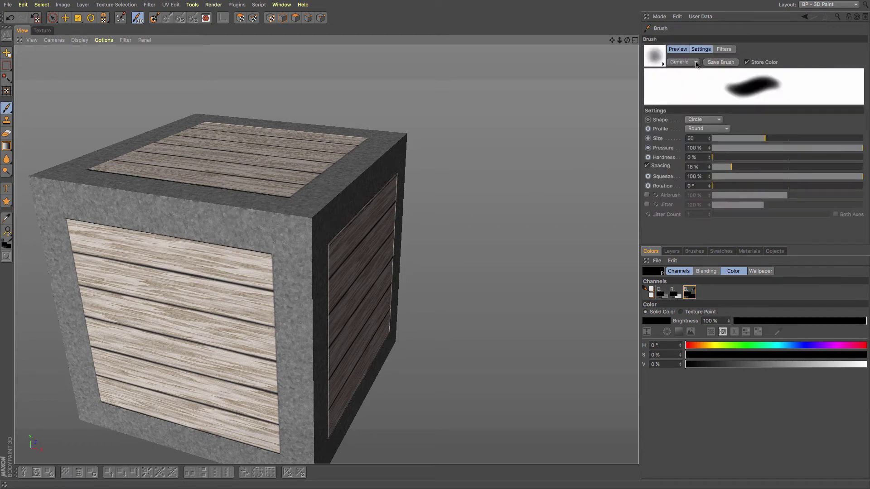
{"action": "left_click", "coordinate": [663, 64]}
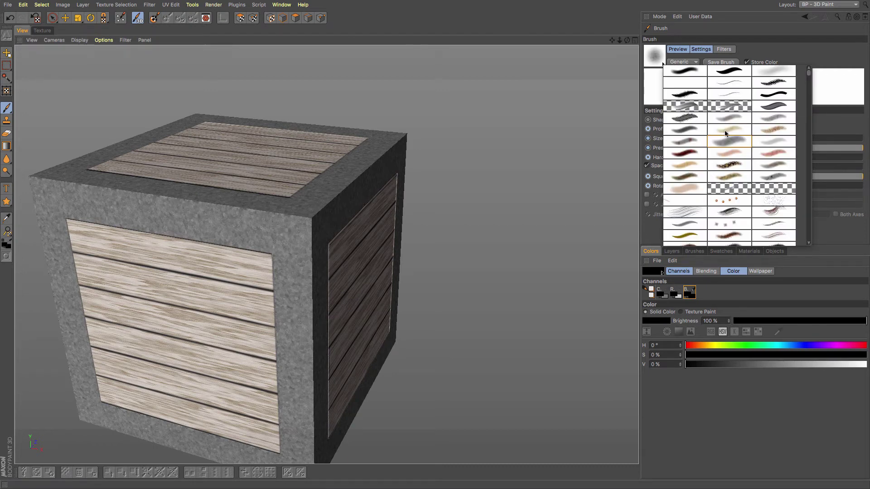
{"action": "scroll", "coordinate": [725, 133], "scroll_direction": "down", "scroll_amount": 4}
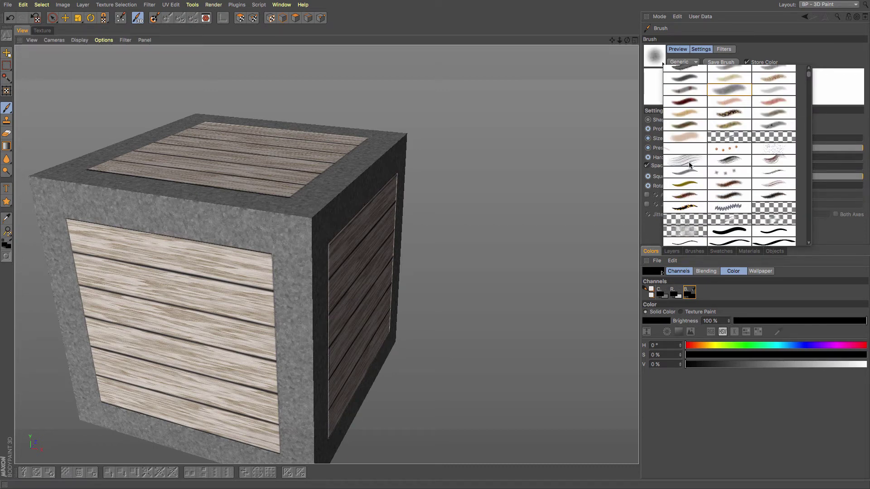
{"action": "left_click", "coordinate": [689, 165]}
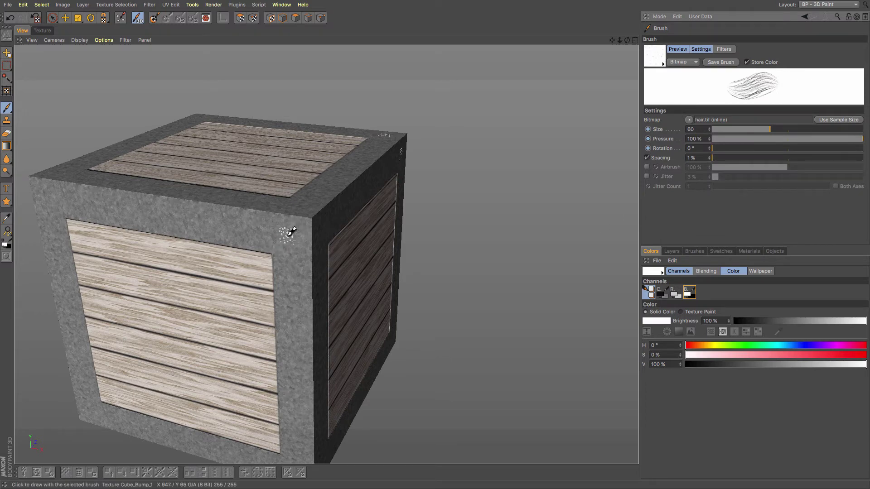
{"action": "middle_click_drag", "start_coordinate": [291, 232], "coordinate": [292, 229]}
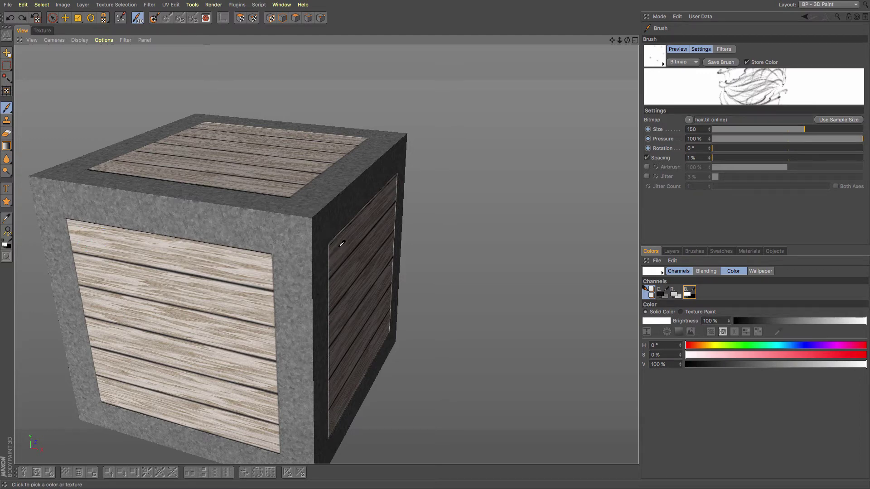
Set the bump channel colour to V 15 %, try a hair brush stroke across the front face's upper metal frame, inspect it and undo it.
{"action": "left_click", "coordinate": [667, 292]}
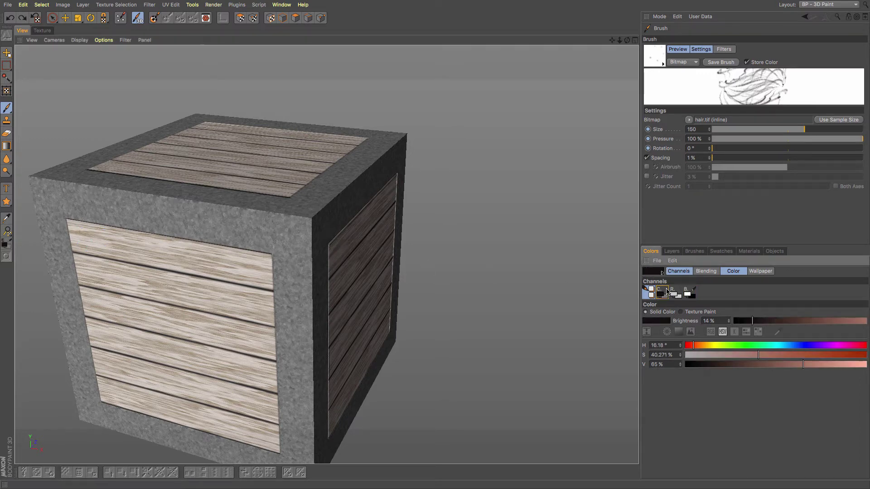
{"action": "left_click", "coordinate": [689, 291]}
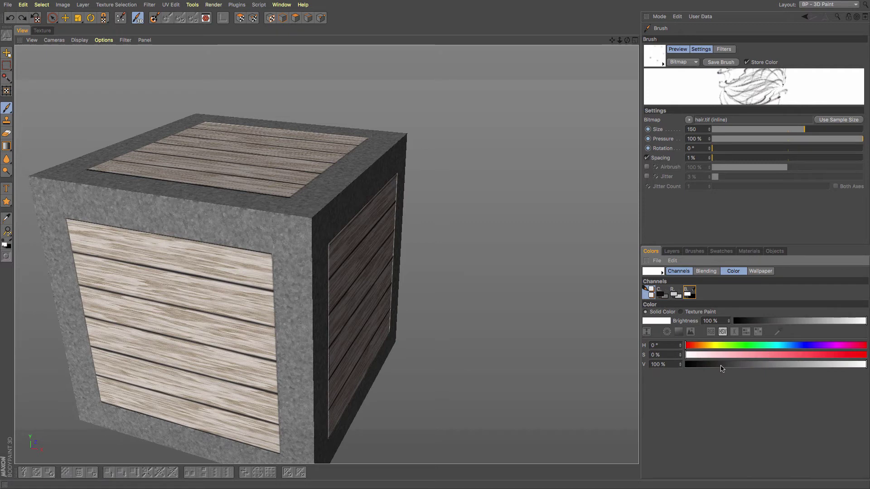
{"action": "left_click_drag", "start_coordinate": [732, 368], "coordinate": [712, 365]}
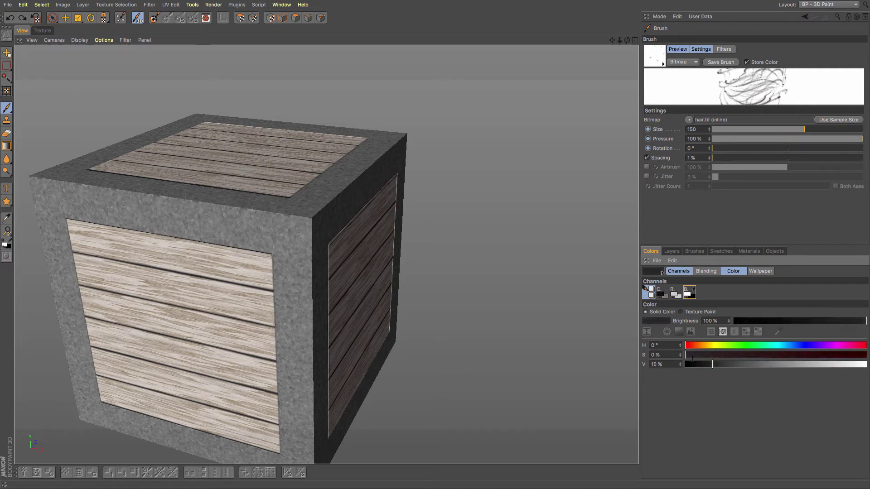
{"action": "left_click_drag", "start_coordinate": [295, 230], "coordinate": [107, 201]}
{"action": "scroll", "coordinate": [218, 241], "scroll_direction": "up", "scroll_amount": 12}
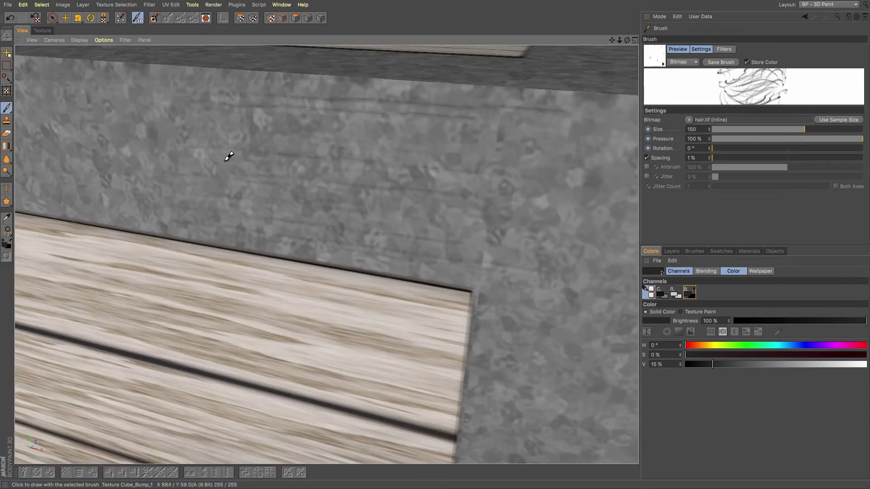
{"action": "scroll", "coordinate": [398, 165], "scroll_direction": "down", "scroll_amount": 10}
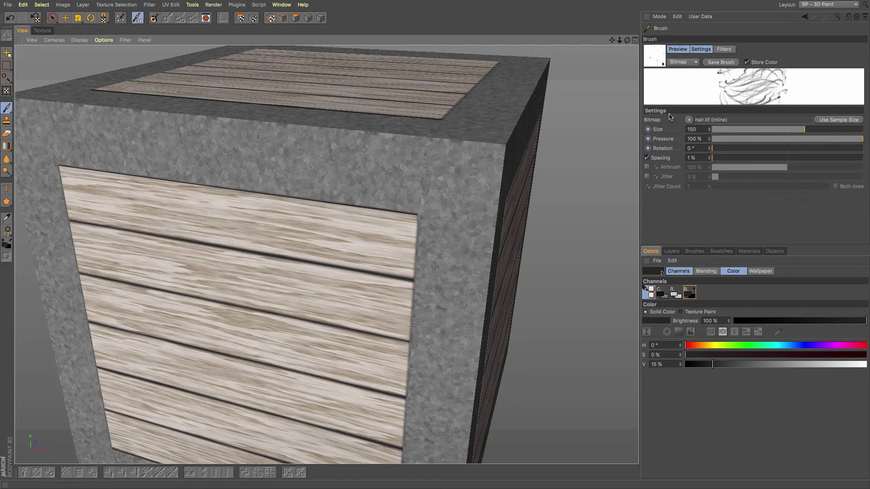
{"action": "key", "text": "super+z"}
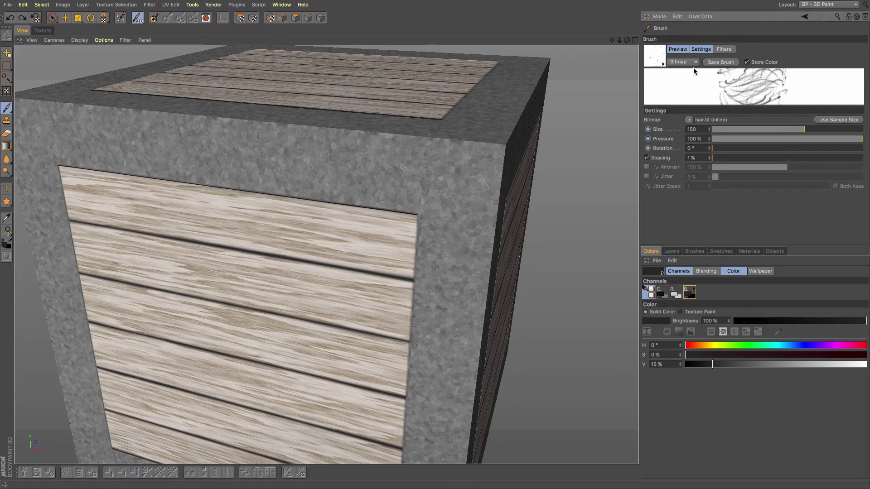
{"action": "left_click", "coordinate": [40, 30]}
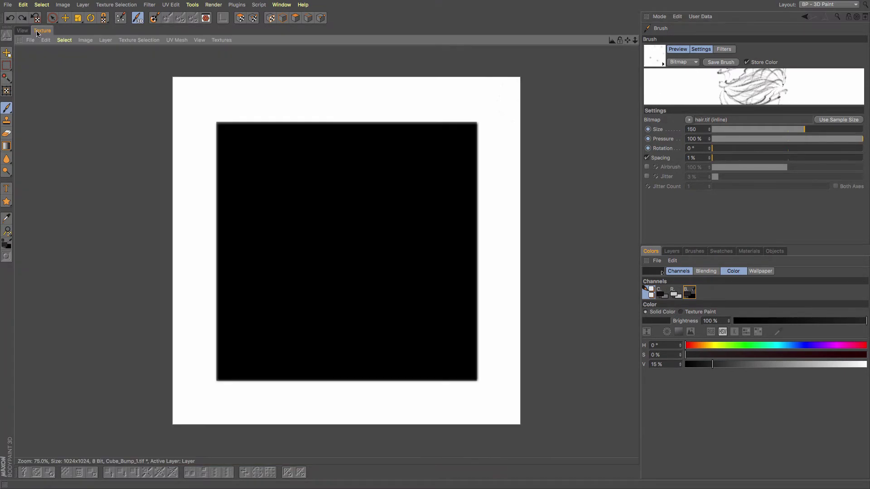
{"action": "left_click", "coordinate": [23, 30]}
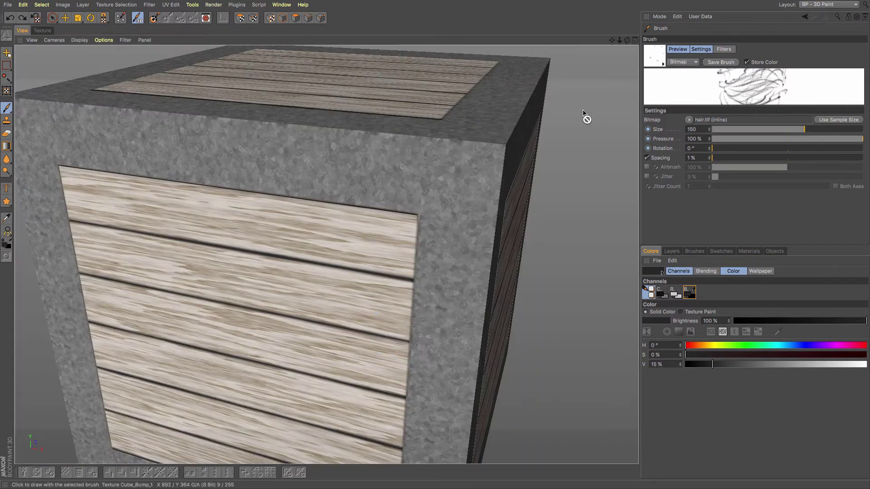
Browse the brush presets, choose the charcoal.jpg bitmap brush and enlarge it to size 125.
{"action": "left_click", "coordinate": [663, 64]}
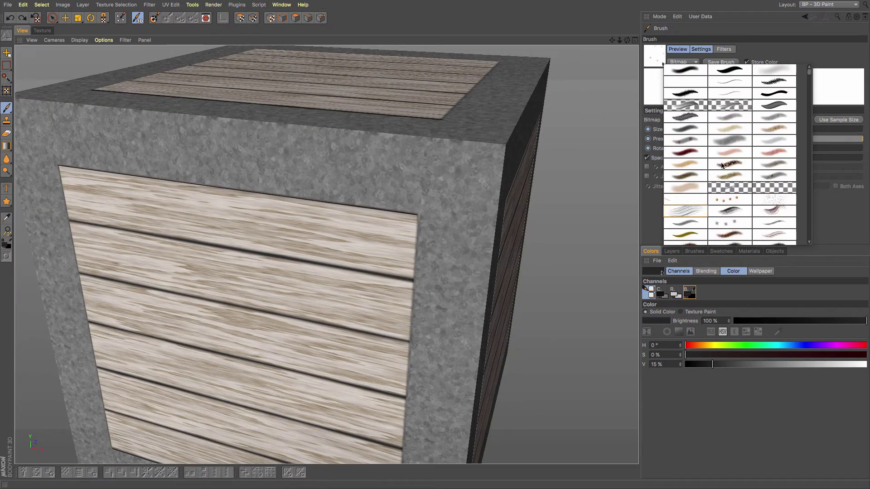
{"action": "scroll", "coordinate": [728, 161], "scroll_direction": "up", "scroll_amount": 1}
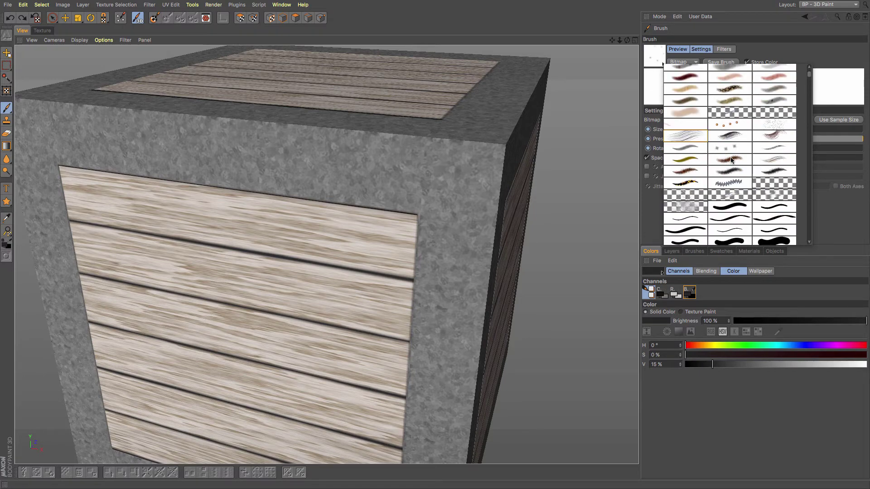
{"action": "scroll", "coordinate": [733, 138], "scroll_direction": "down", "scroll_amount": 5}
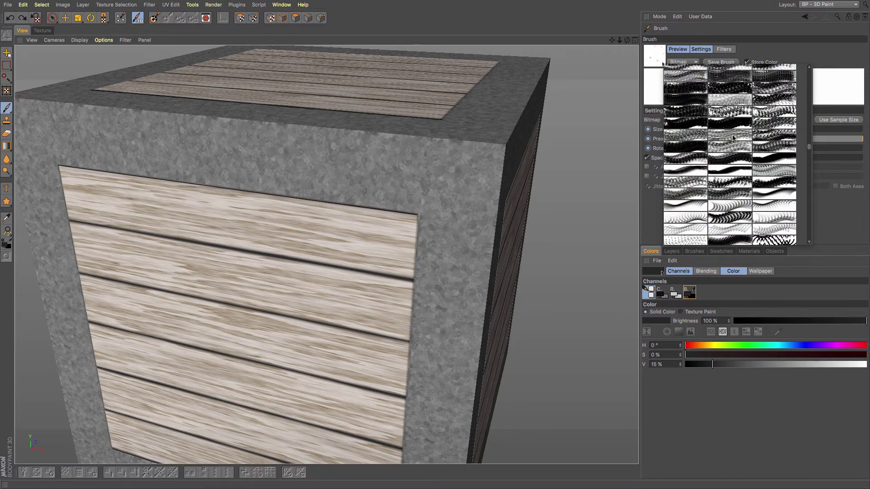
{"action": "scroll", "coordinate": [733, 137], "scroll_direction": "down", "scroll_amount": 6}
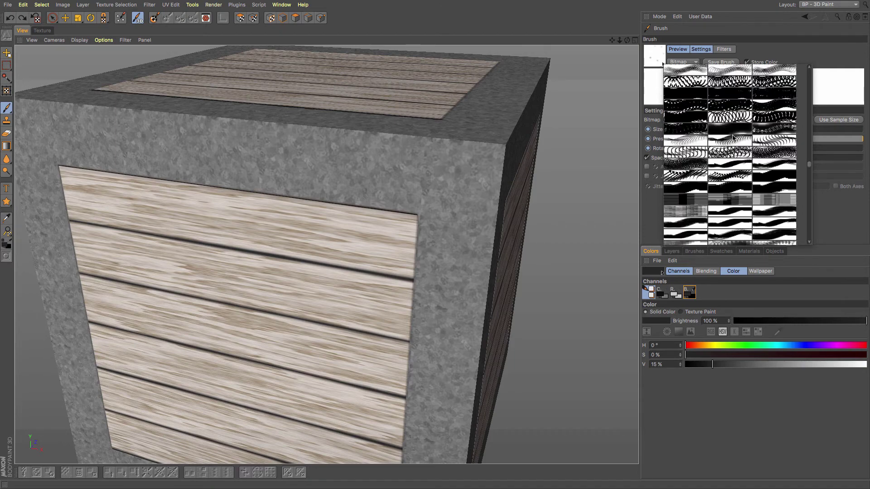
{"action": "scroll", "coordinate": [733, 137], "scroll_direction": "up", "scroll_amount": 10}
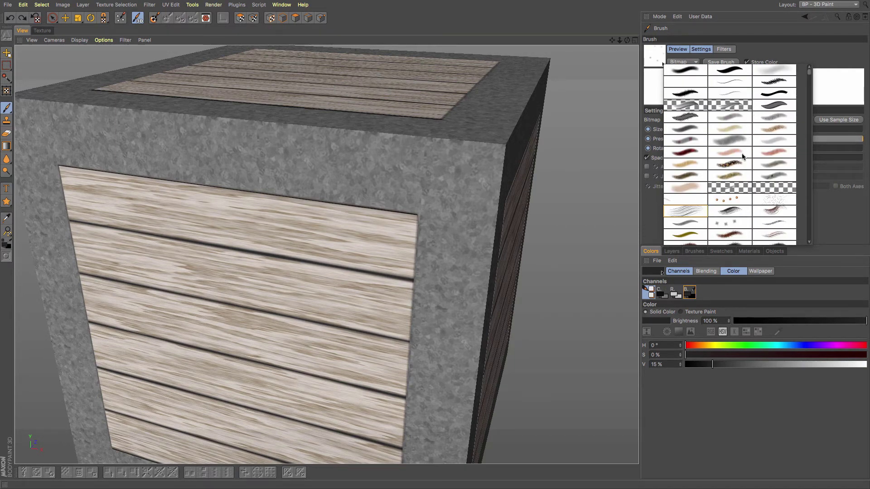
{"action": "scroll", "coordinate": [742, 156], "scroll_direction": "down", "scroll_amount": 4}
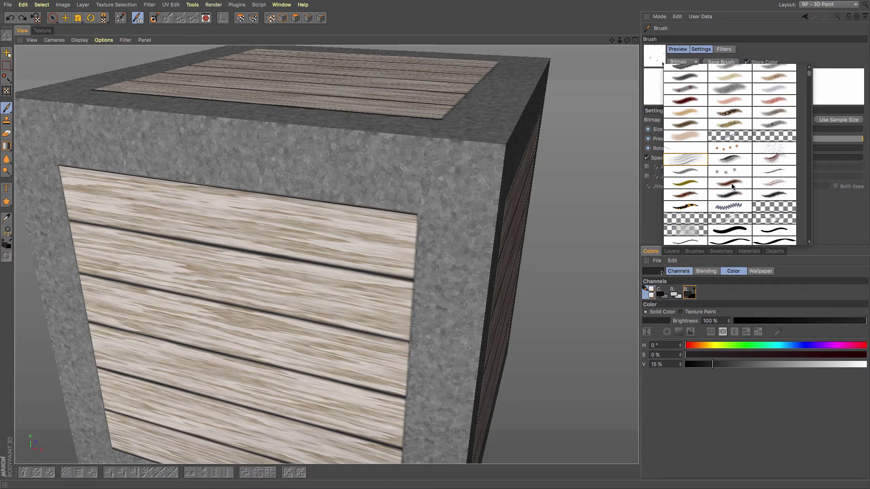
{"action": "left_click", "coordinate": [733, 185]}
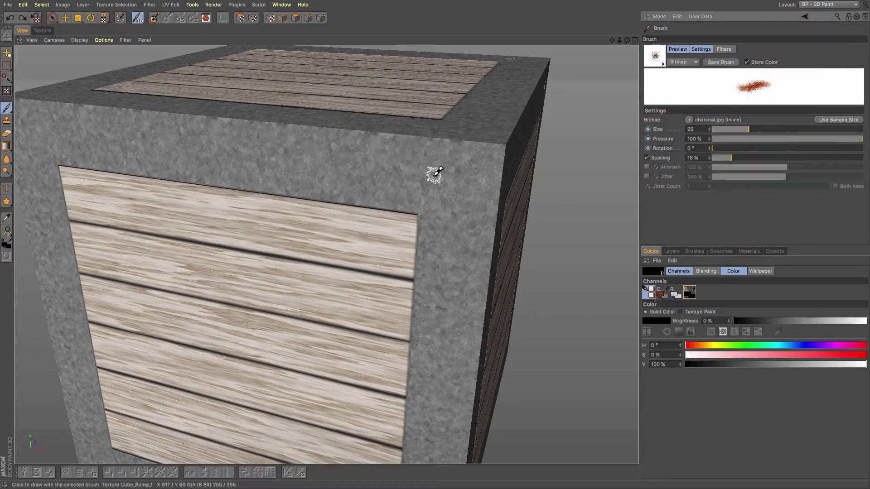
{"action": "middle_click_drag", "start_coordinate": [434, 172], "coordinate": [458, 175]}
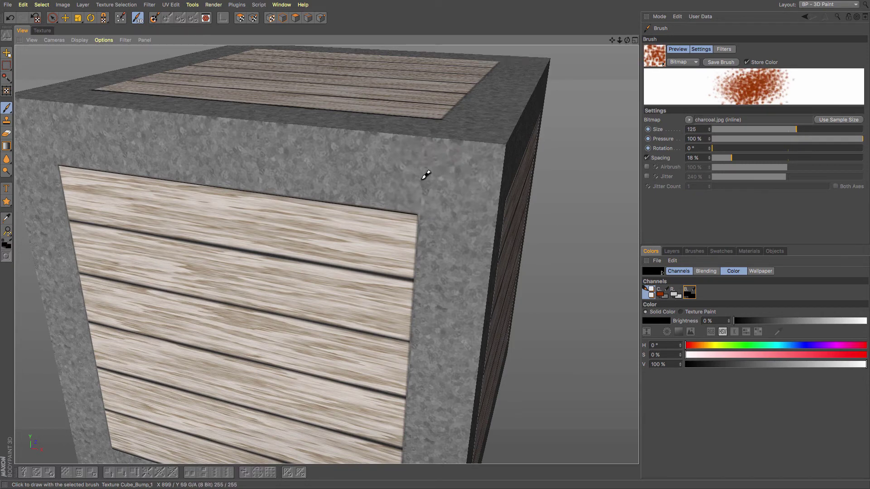
Test and undo charcoal strokes on the front face's upper frame, and try painting charcoal bump relief all around the metal frame.
{"action": "left_click_drag", "start_coordinate": [426, 175], "coordinate": [333, 156]}
{"action": "key", "text": "ctrl+z"}
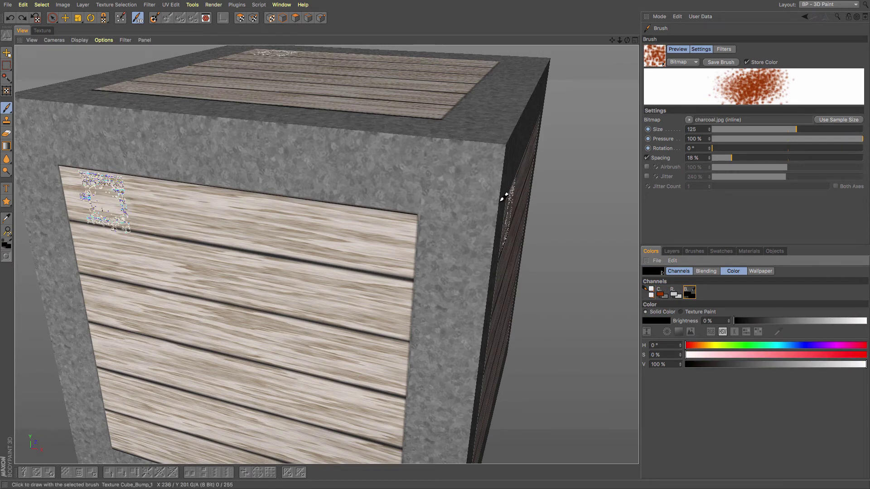
{"action": "left_click_drag", "start_coordinate": [457, 181], "coordinate": [327, 159]}
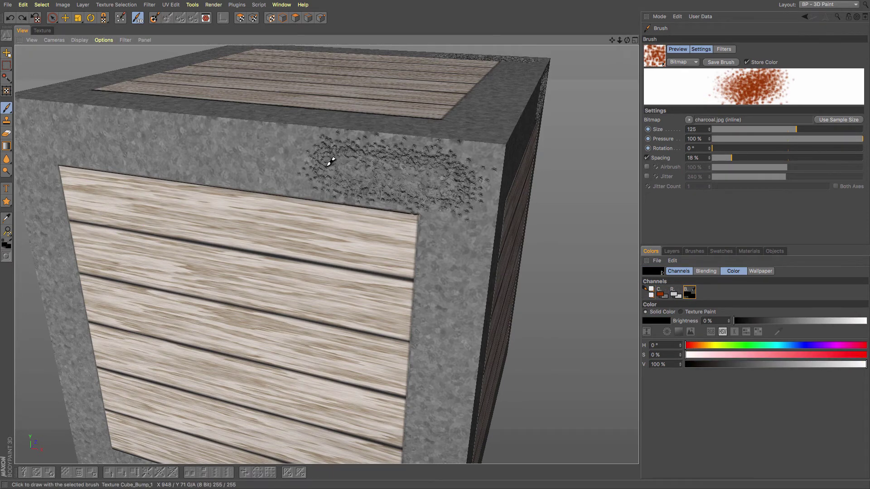
{"action": "key", "text": "ctrl+z"}
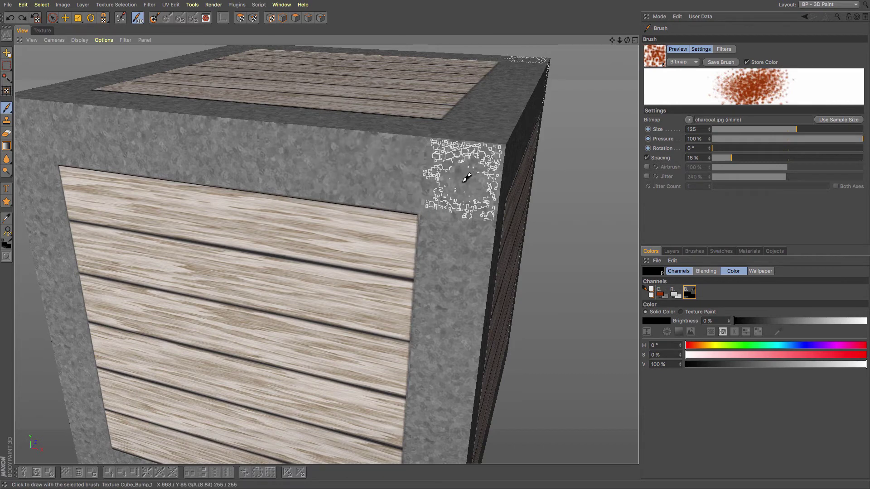
{"action": "mouse_move", "coordinate": [462, 179]}
{"action": "left_mouse_down"}
{"action": "mouse_move", "coordinate": [161, 130]}
{"action": "mouse_move", "coordinate": [223, 124]}
{"action": "mouse_move", "coordinate": [453, 155]}
{"action": "mouse_move", "coordinate": [467, 239]}
{"action": "mouse_move", "coordinate": [456, 370]}
{"action": "mouse_move", "coordinate": [440, 291]}
{"action": "mouse_move", "coordinate": [468, 152]}
{"action": "mouse_move", "coordinate": [521, 72]}
{"action": "mouse_move", "coordinate": [510, 110]}
{"action": "mouse_move", "coordinate": [422, 144]}
{"action": "mouse_move", "coordinate": [427, 134]}
{"action": "mouse_move", "coordinate": [396, 120]}
{"action": "mouse_move", "coordinate": [83, 87]}
{"action": "mouse_move", "coordinate": [20, 94]}
{"action": "mouse_move", "coordinate": [41, 118]}
{"action": "left_mouse_up"}
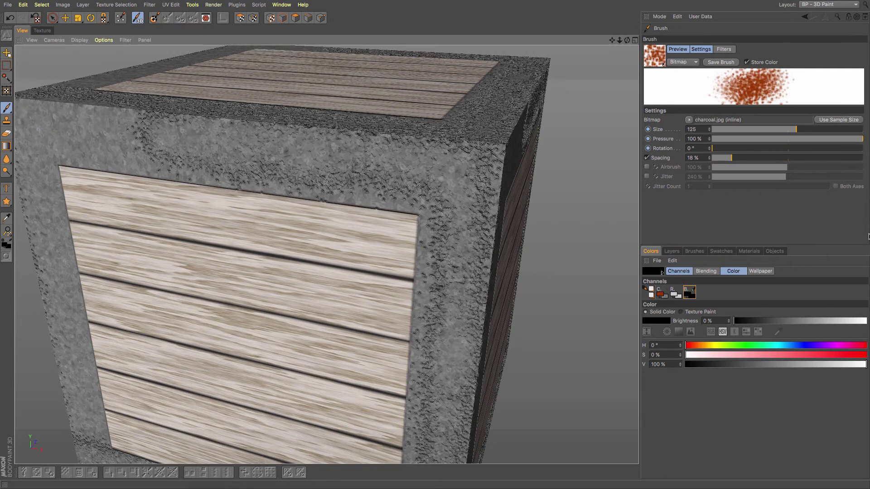
Undo all charcoal strocks painted on the black-and-white bump layer and add a new empty layer above it.
{"action": "left_click", "coordinate": [672, 251]}
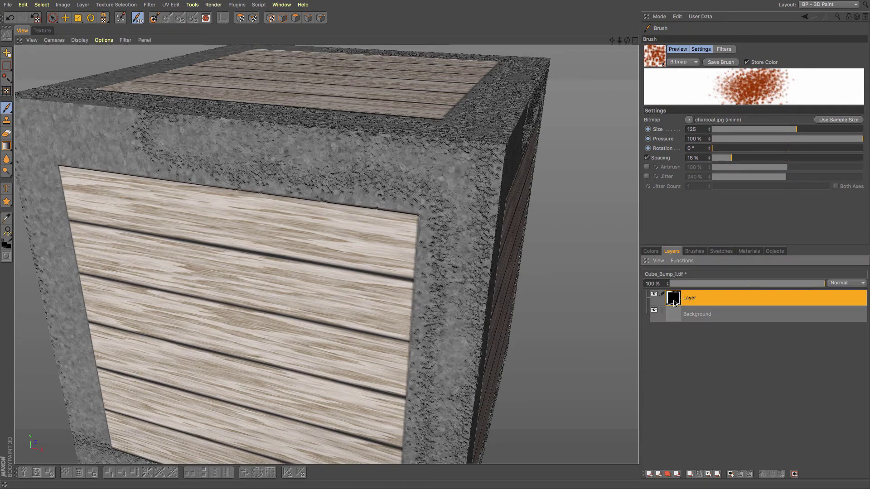
{"action": "key", "text": "ctrl+z"}
{"action": "key", "text": "ctrl+z"}
{"action": "key", "text": "ctrl+z"}
{"action": "key", "text": "ctrl+z"}
{"action": "key", "text": "ctrl+z"}
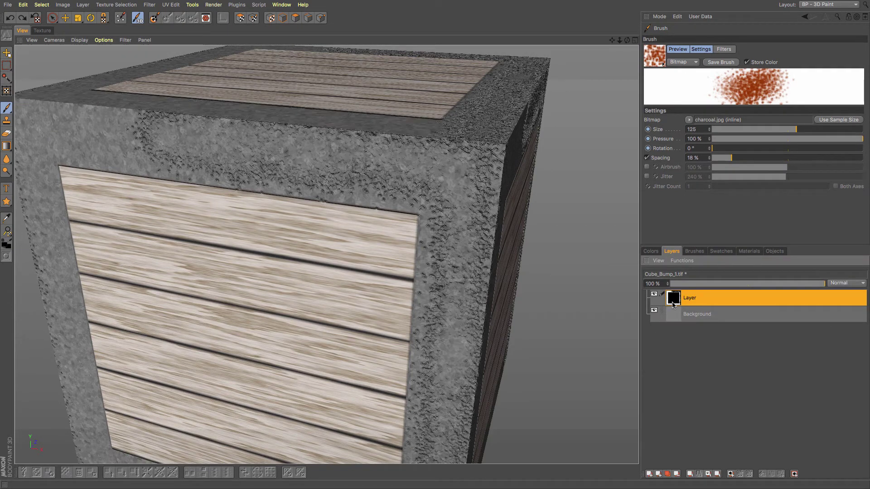
{"action": "key", "text": "ctrl+z"}
{"action": "key", "text": "ctrl+z"}
{"action": "key", "text": "ctrl+z"}
{"action": "key", "text": "ctrl+z"}
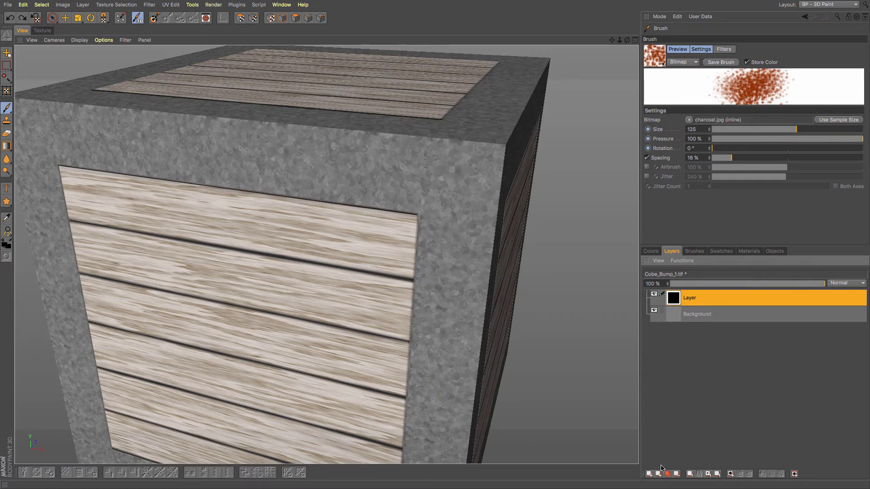
{"action": "left_click", "coordinate": [650, 473]}
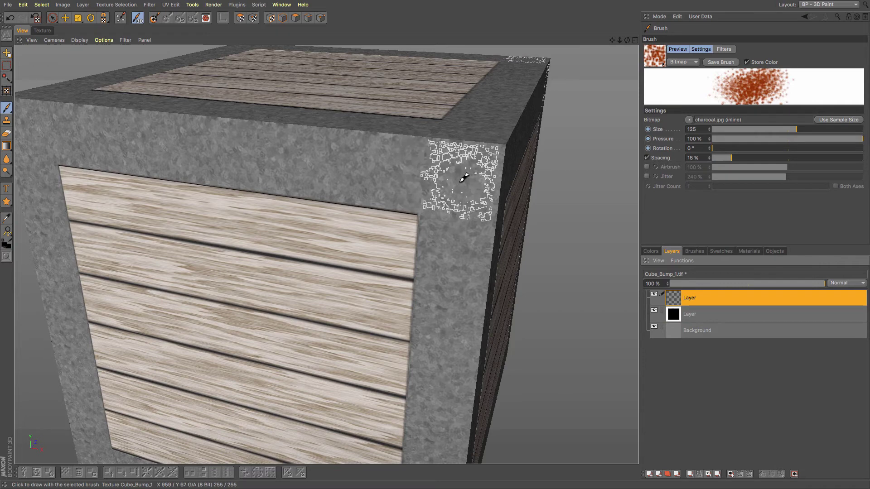
Enlarge the charcoal brush to size 150 and paint a straight stroke along the front face's upper frame on the new layer.
{"action": "left_click_drag", "start_coordinate": [463, 178], "coordinate": [466, 177], "text": "alt"}
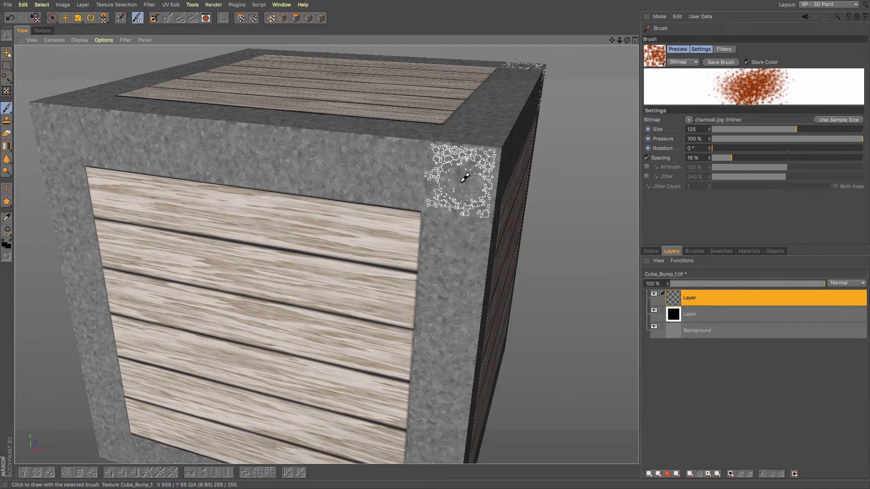
{"action": "middle_click_drag", "start_coordinate": [462, 178], "coordinate": [473, 178]}
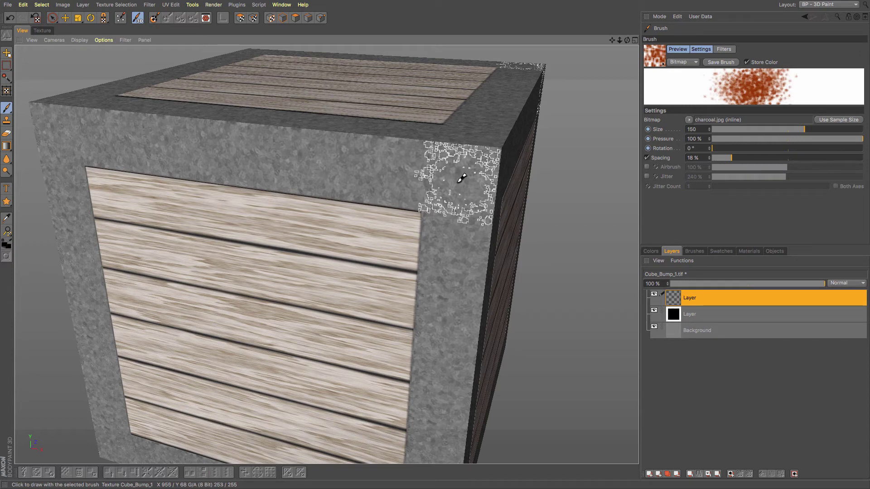
{"action": "left_click", "coordinate": [461, 178]}
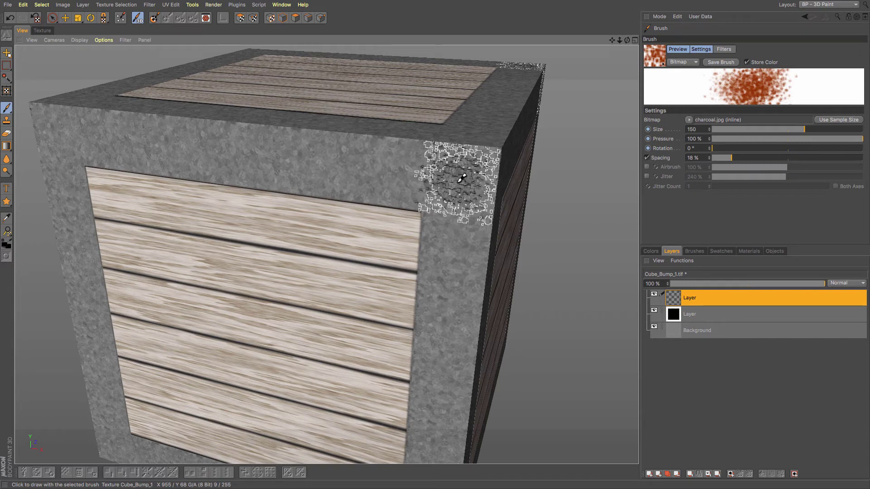
{"action": "left_click", "coordinate": [63, 134], "text": "shift"}
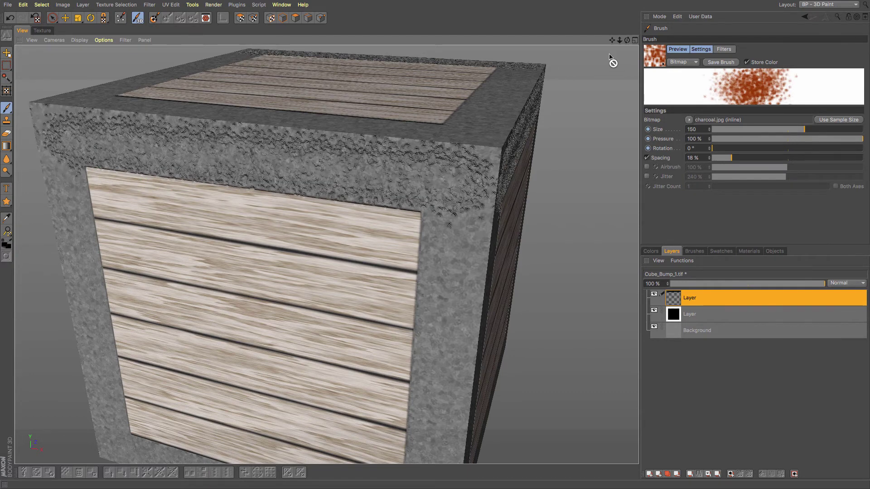
Continue the charcoal bump strokes in straight lines around the remaining three sides of the front face's metal frame.
{"action": "left_click_drag", "start_coordinate": [617, 40], "coordinate": [174, 403]}
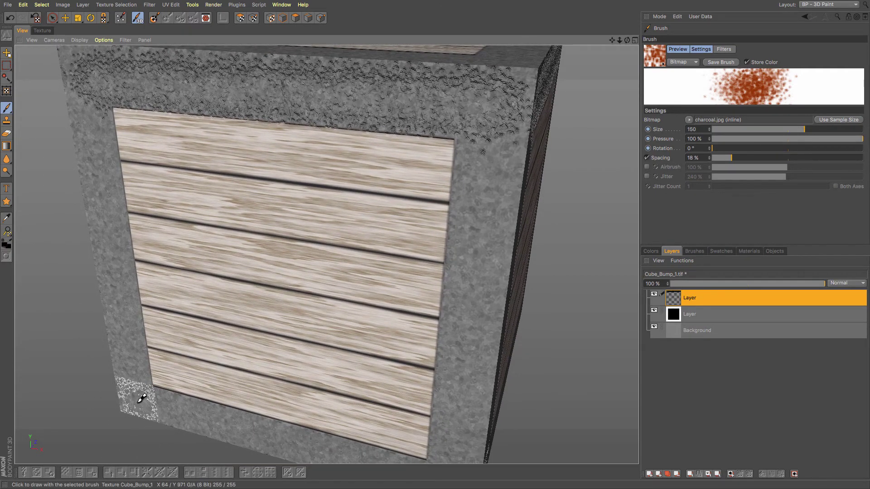
{"action": "left_click", "coordinate": [142, 398], "text": "shift"}
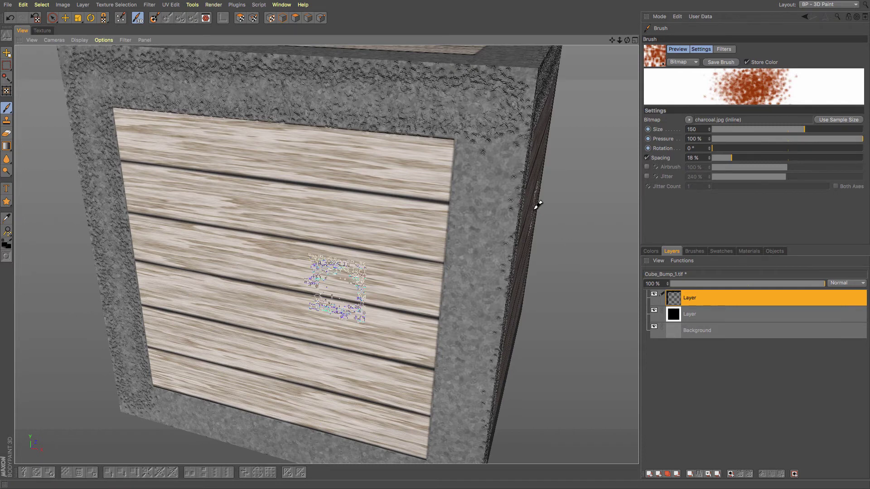
{"action": "scroll", "coordinate": [536, 204], "scroll_direction": "down", "scroll_amount": 5}
{"action": "mouse_move", "coordinate": [493, 361]}
{"action": "left_mouse_down"}
{"action": "mouse_move", "coordinate": [480, 410]}
{"action": "mouse_move", "coordinate": [472, 410]}
{"action": "mouse_move", "coordinate": [479, 412]}
{"action": "left_mouse_up"}
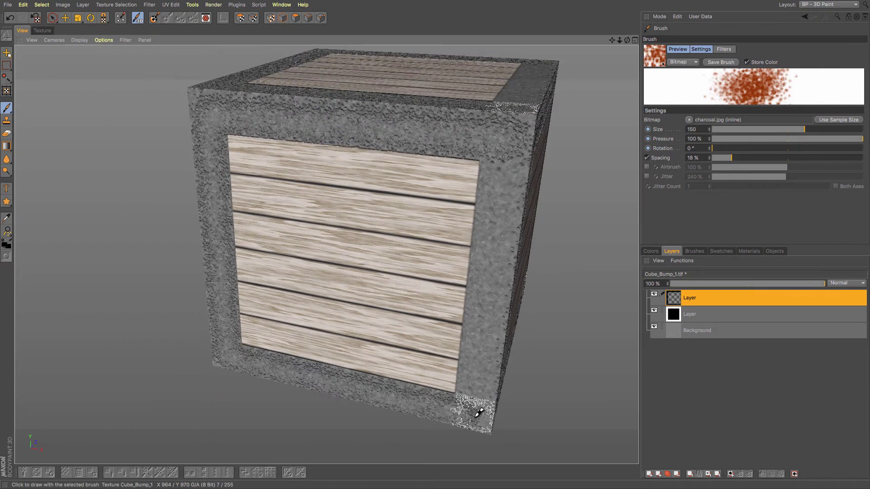
{"action": "left_click", "coordinate": [513, 121], "text": "shift"}
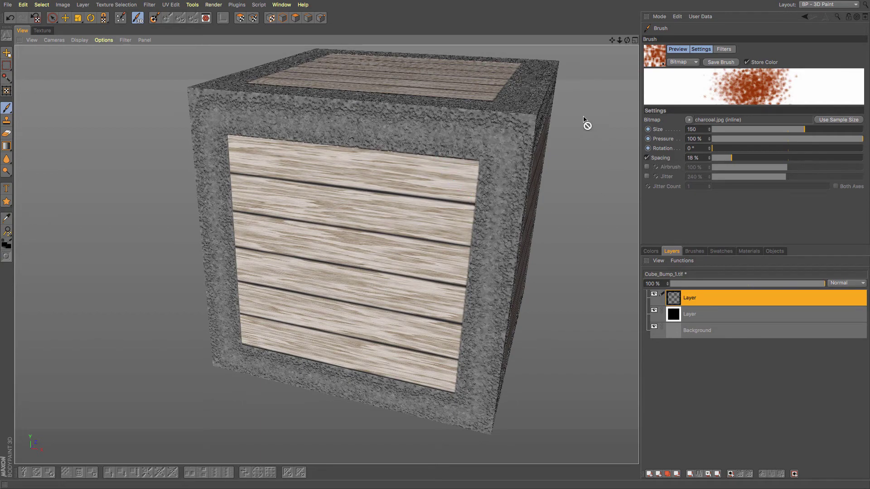
Inspect the roughened frame from the crate's corner and add a new empty layer above the charcoal layer.
{"action": "left_click_drag", "start_coordinate": [628, 40], "coordinate": [326, 254]}
{"action": "mouse_move", "coordinate": [627, 40]}
{"action": "left_mouse_down"}
{"action": "mouse_move", "coordinate": [301, 40]}
{"action": "mouse_move", "coordinate": [410, 41]}
{"action": "mouse_move", "coordinate": [351, 65]}
{"action": "mouse_move", "coordinate": [410, 55]}
{"action": "mouse_move", "coordinate": [528, 109]}
{"action": "left_mouse_up"}
{"action": "left_click", "coordinate": [378, 156]}
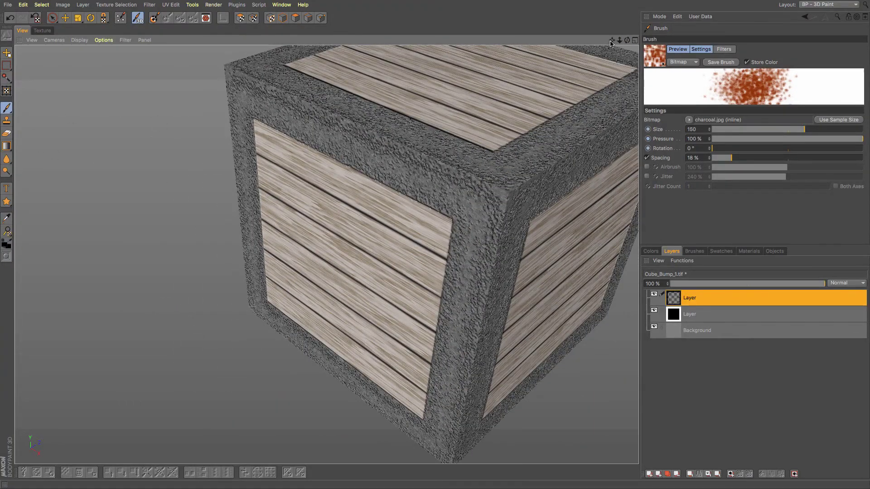
{"action": "left_click_drag", "start_coordinate": [611, 41], "coordinate": [493, 199]}
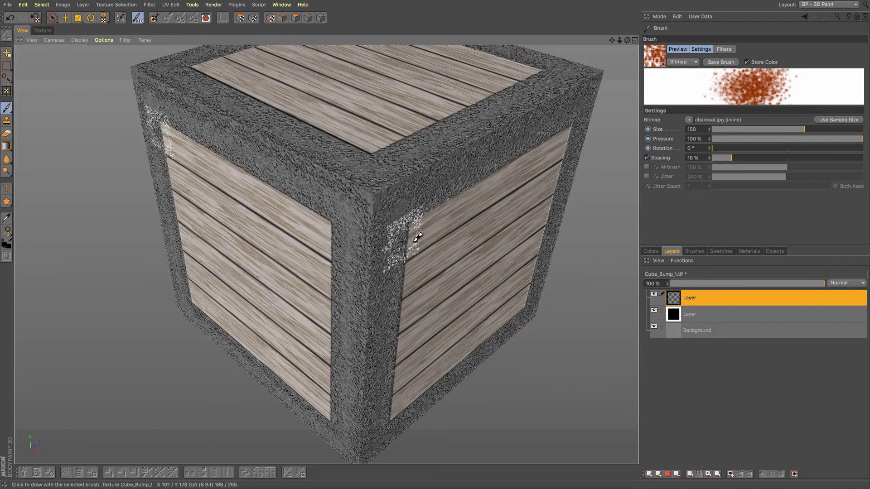
{"action": "left_click", "coordinate": [650, 473]}
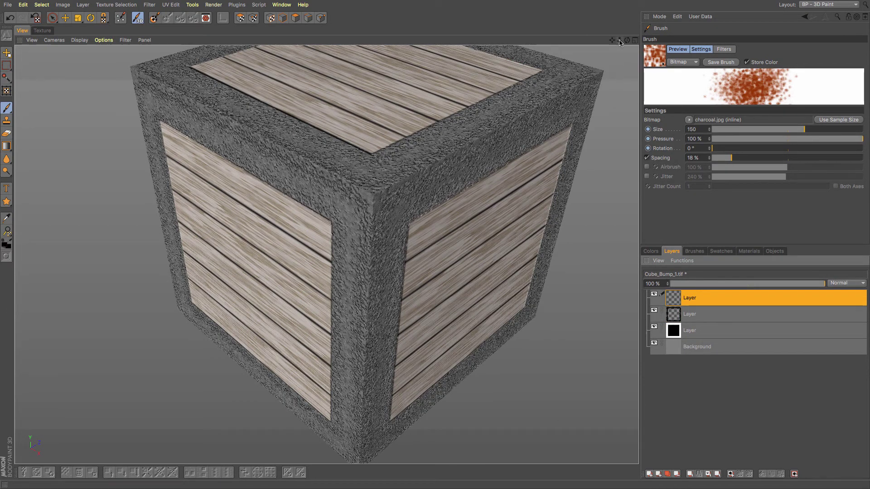
Choose the hair2.tif bitmap brush preset and enlarge it to size 150.
{"action": "mouse_move", "coordinate": [620, 42]}
{"action": "left_mouse_down"}
{"action": "mouse_move", "coordinate": [628, 42]}
{"action": "mouse_move", "coordinate": [612, 42]}
{"action": "left_mouse_up"}
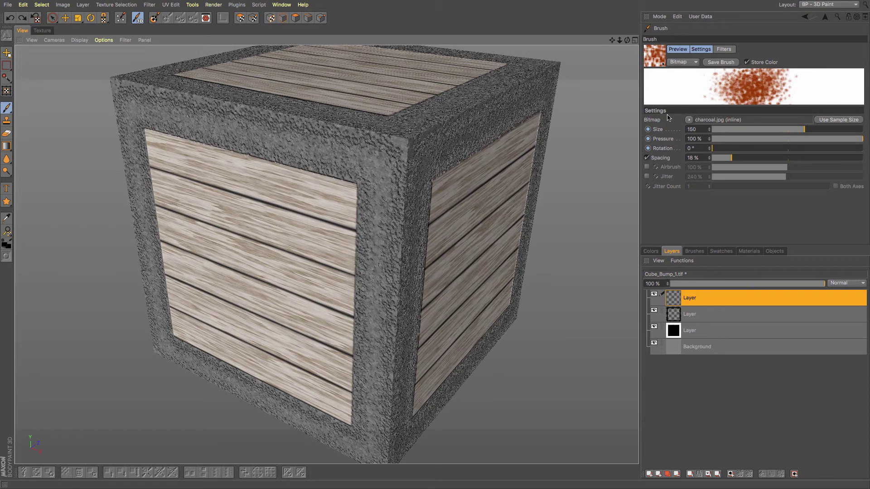
{"action": "left_click", "coordinate": [662, 66]}
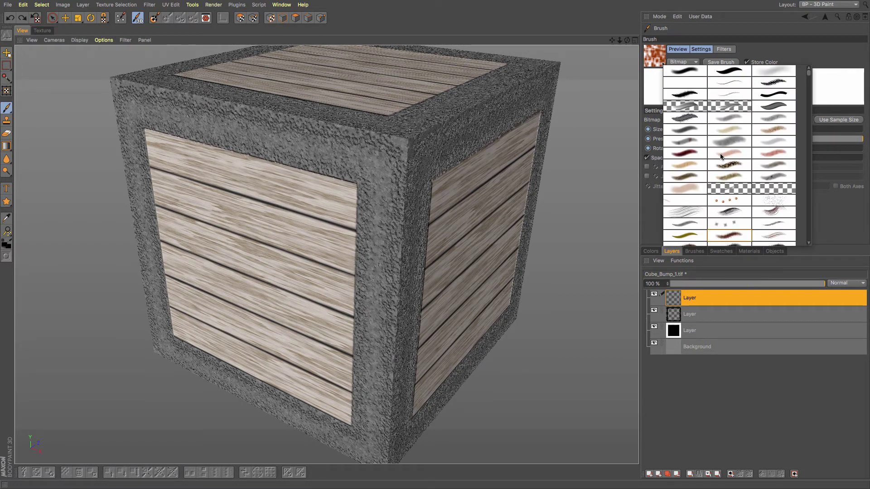
{"action": "scroll", "coordinate": [720, 156], "scroll_direction": "down", "scroll_amount": 4}
{"action": "left_click", "coordinate": [734, 138]}
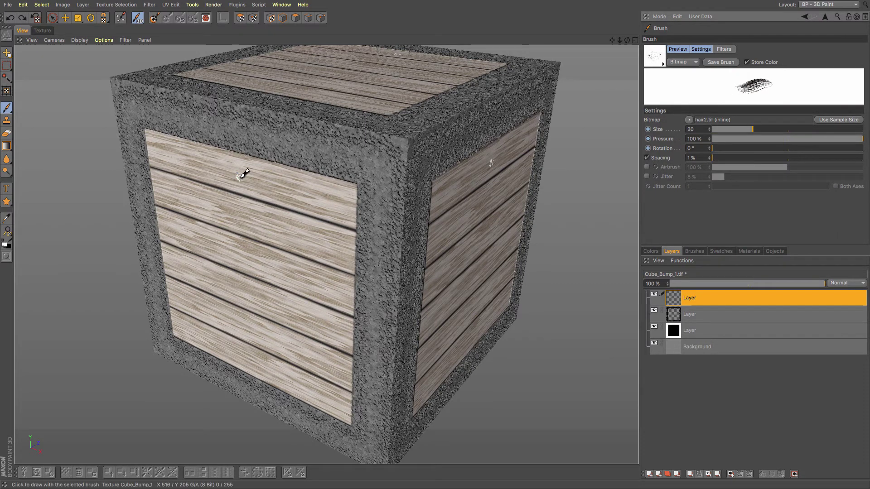
{"action": "middle_click_drag", "start_coordinate": [274, 177], "coordinate": [274, 177]}
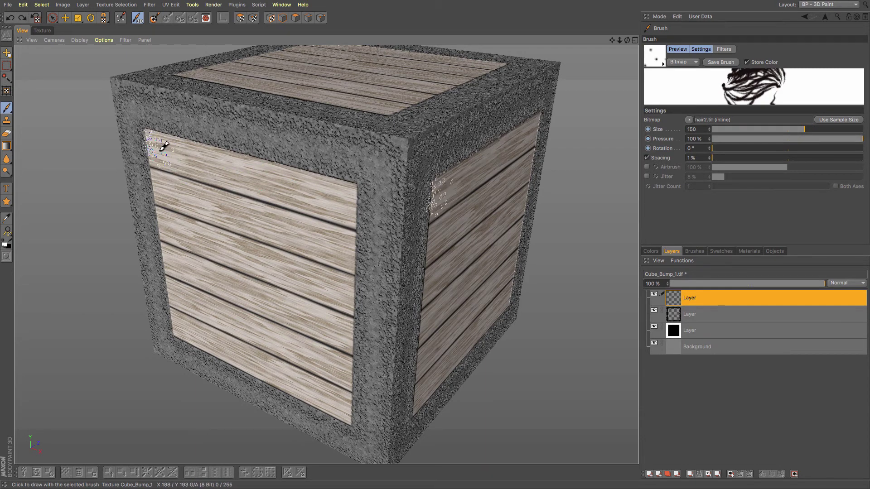
Set the bump channel colour to V 82 % and paint hair brush grain strokes across all the front face's planks.
{"action": "left_click", "coordinate": [651, 251]}
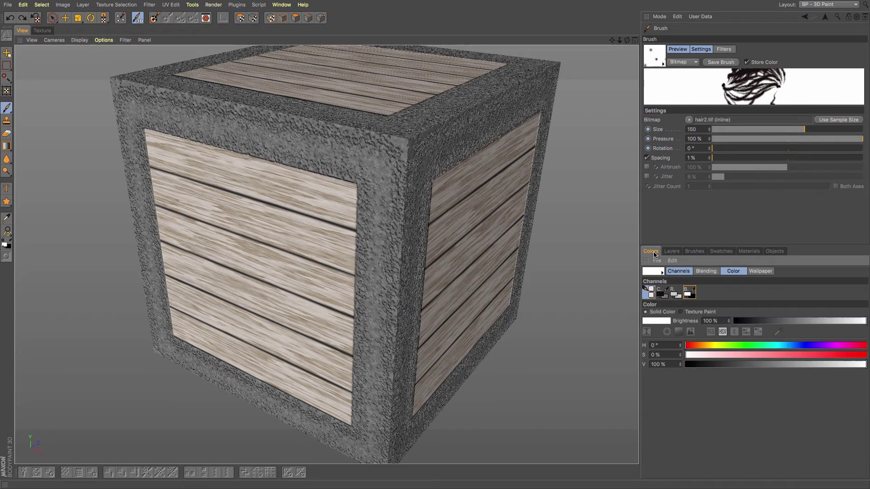
{"action": "left_click", "coordinate": [833, 365]}
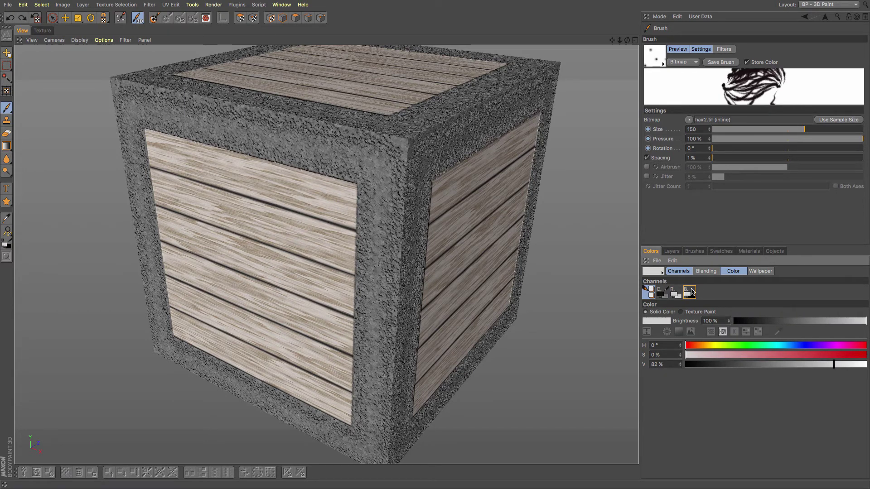
{"action": "left_click", "coordinate": [668, 293]}
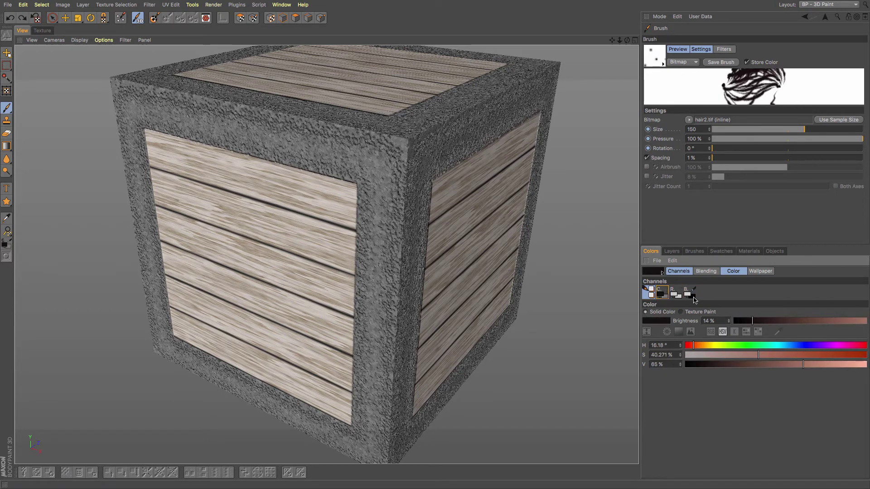
{"action": "left_click", "coordinate": [689, 295]}
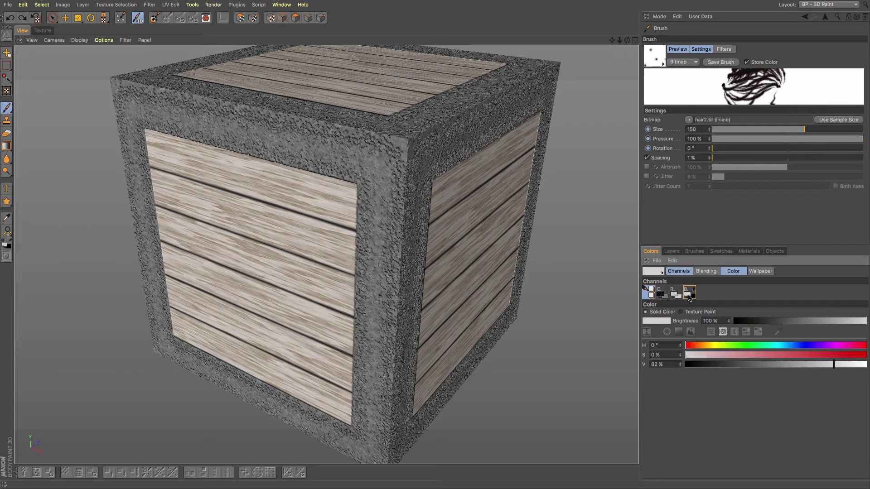
{"action": "left_click_drag", "start_coordinate": [164, 146], "coordinate": [331, 188]}
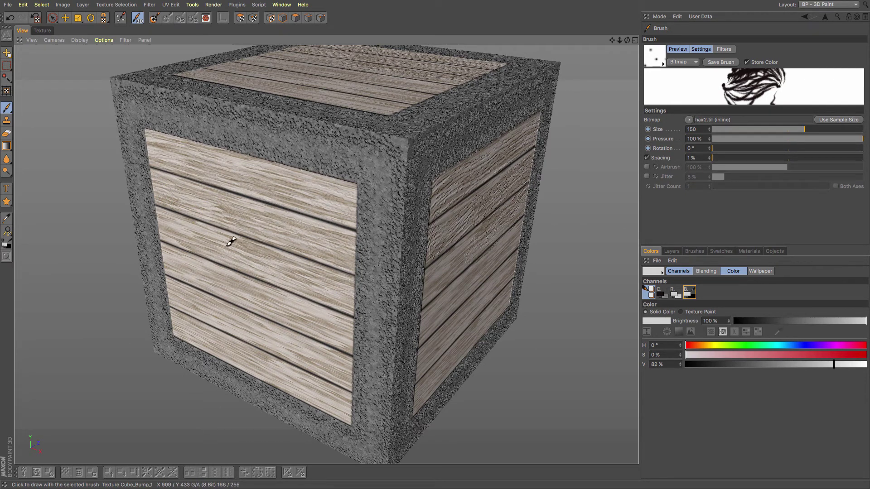
{"action": "left_click_drag", "start_coordinate": [159, 247], "coordinate": [162, 267]}
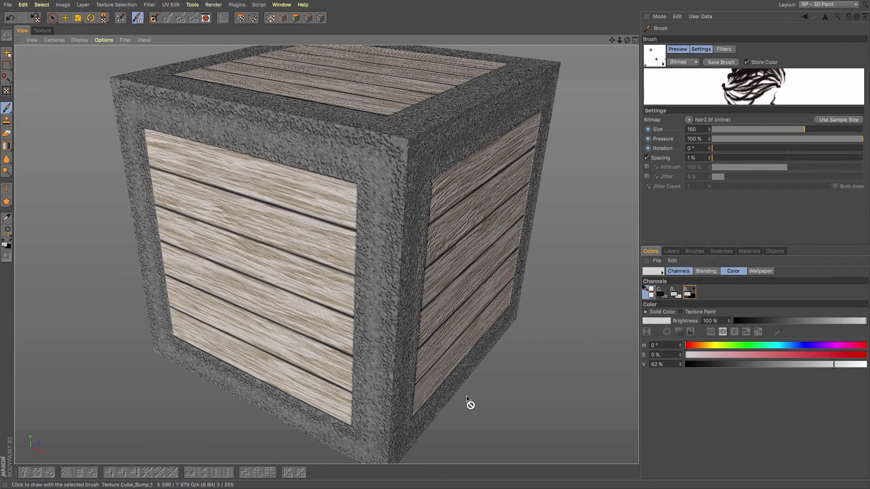
Show the flat bump texture and hide the charcoal and black-and-white layers to isolate the wood grain strokes.
{"action": "left_click", "coordinate": [671, 250]}
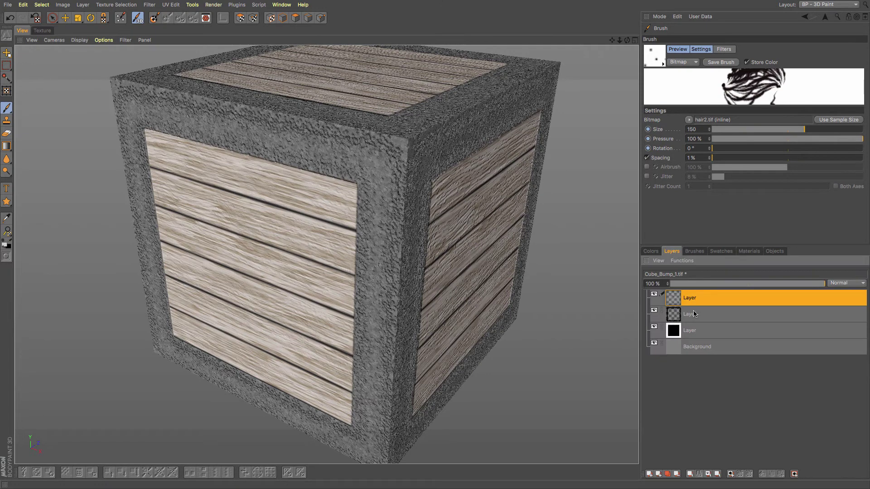
{"action": "left_click", "coordinate": [42, 30]}
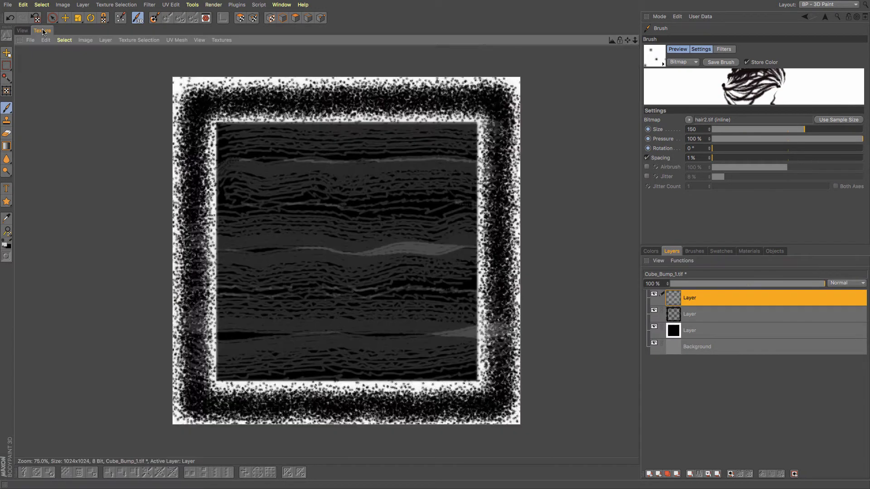
{"action": "left_click", "coordinate": [653, 310]}
{"action": "left_click", "coordinate": [654, 326]}
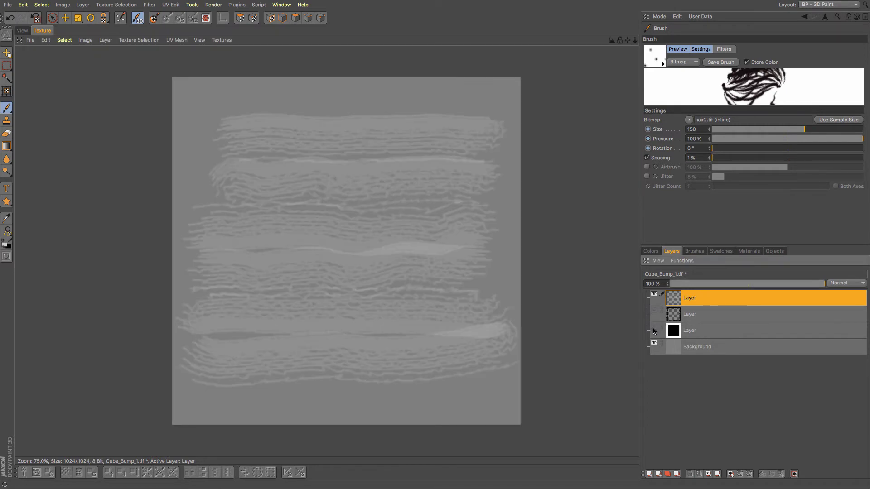
{"action": "left_click", "coordinate": [654, 312]}
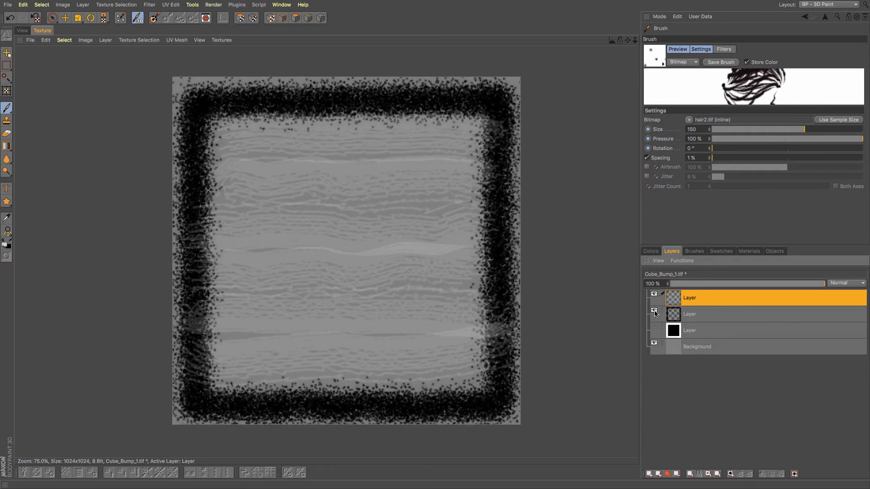
{"action": "left_click", "coordinate": [653, 312]}
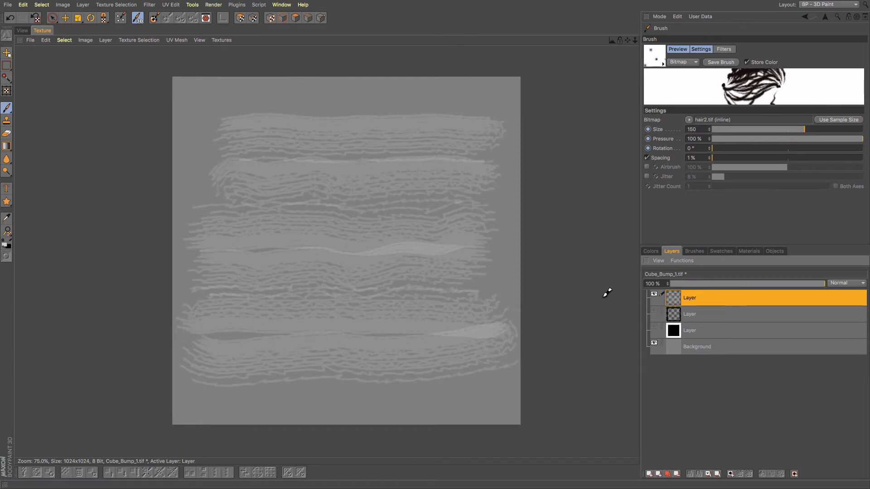
Select a full-height rectangle over the left frame strip, clear its grain strokes and check the edge against the charcoal layer.
{"action": "left_click", "coordinate": [7, 65]}
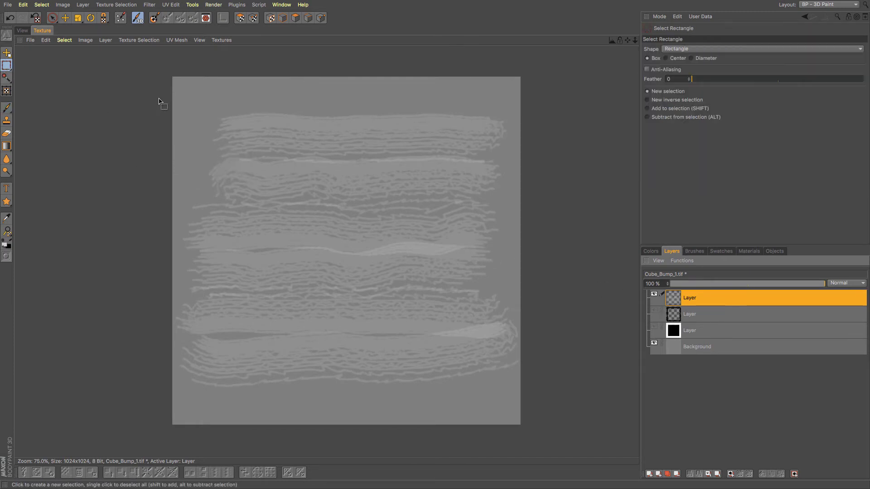
{"action": "left_click_drag", "start_coordinate": [156, 70], "coordinate": [221, 436]}
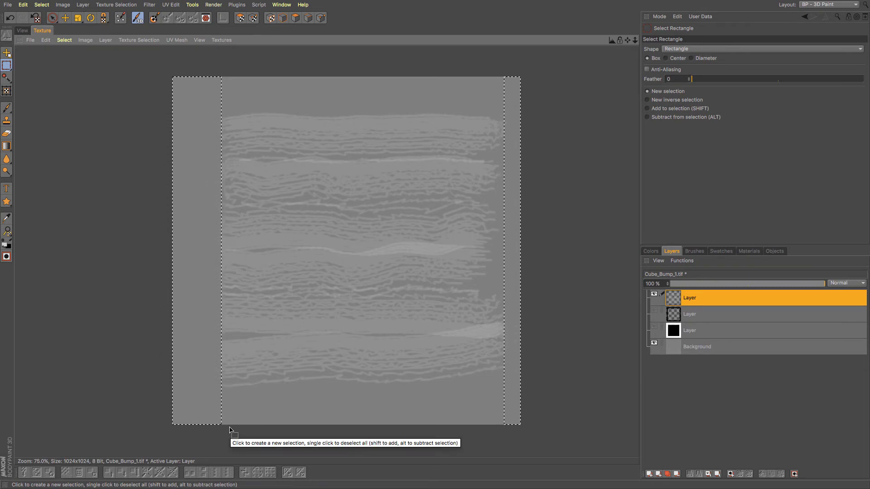
{"action": "left_click", "coordinate": [654, 311]}
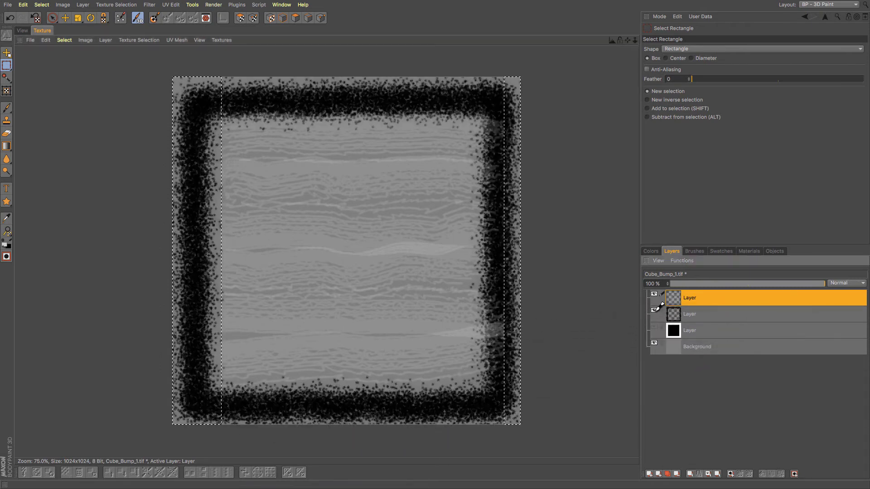
{"action": "left_click", "coordinate": [654, 310]}
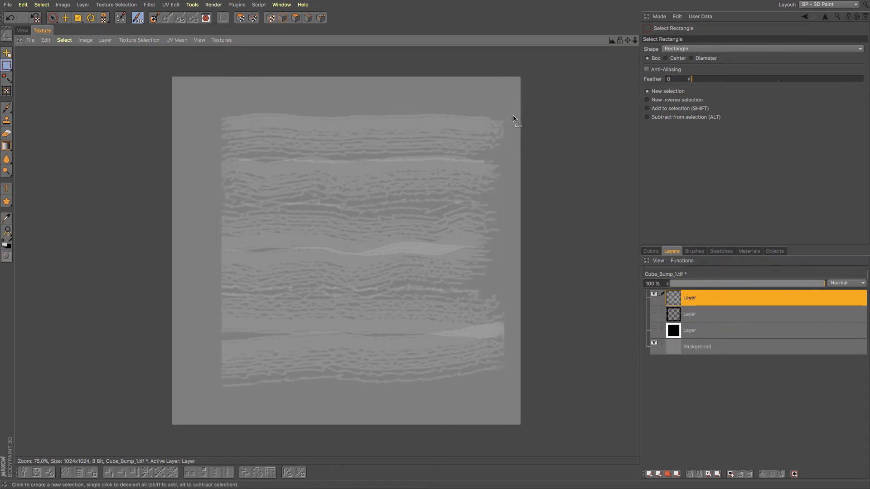
Try to clear the grain strokes over the right frame strip and undo the deletion of the grain layer.
{"action": "left_click_drag", "start_coordinate": [527, 74], "coordinate": [484, 454]}
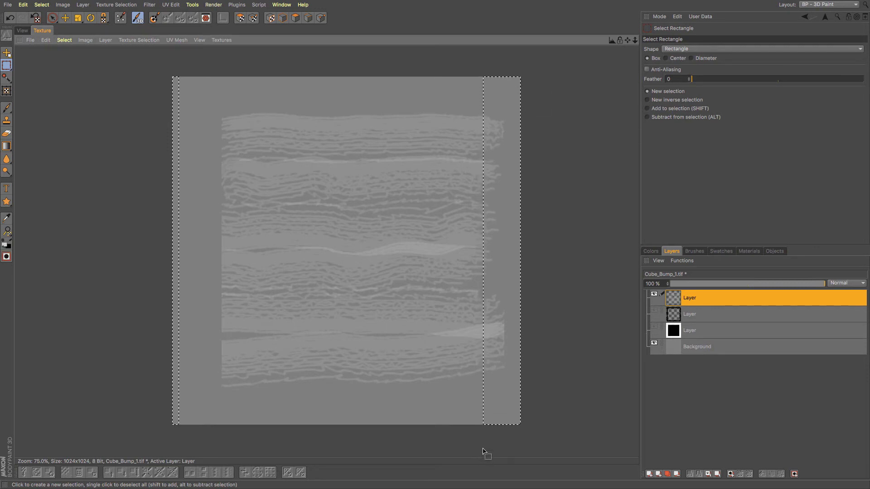
{"action": "left_click", "coordinate": [654, 310]}
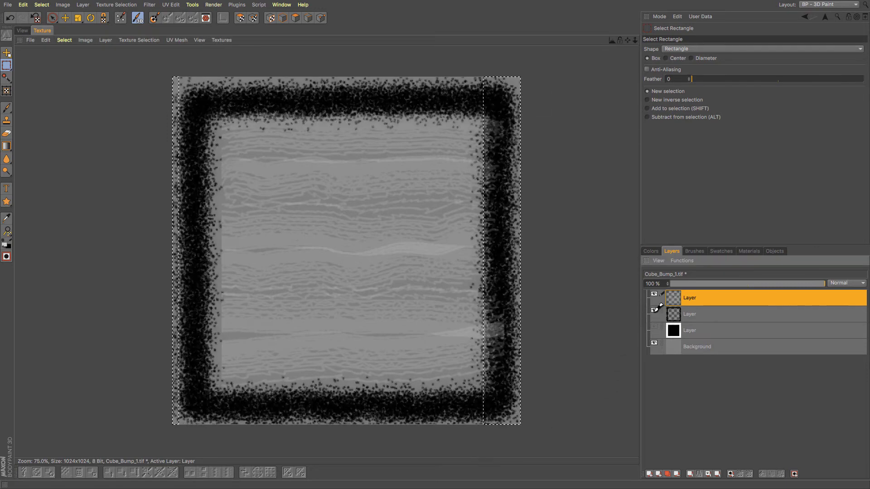
{"action": "left_click", "coordinate": [654, 310]}
{"action": "key", "text": "Delete"}
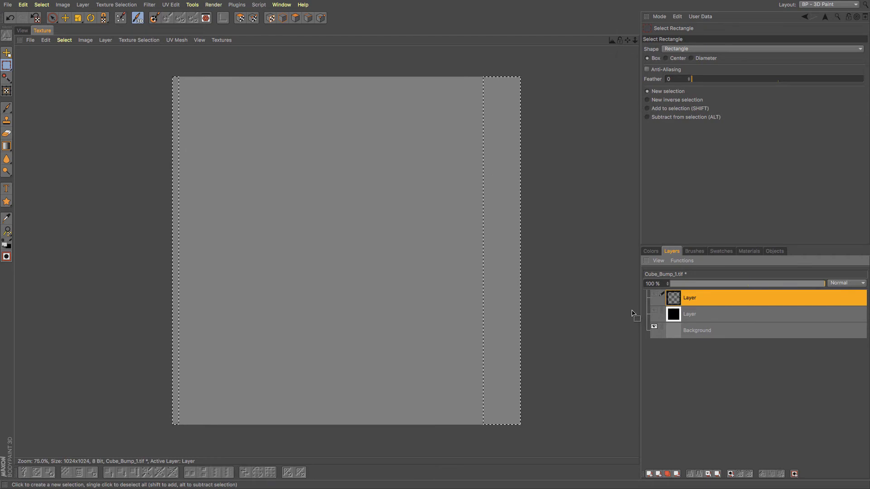
{"action": "key", "text": "super+z"}
Clear the grain strokes over the right frame strip with a full-height rectangle on the top layer, and return to the 3D view.
{"action": "left_click", "coordinate": [700, 300]}
{"action": "mouse_move", "coordinate": [525, 66]}
{"action": "left_mouse_down"}
{"action": "mouse_move", "coordinate": [472, 442]}
{"action": "mouse_move", "coordinate": [483, 439]}
{"action": "left_mouse_up"}
{"action": "key", "text": "Delete"}
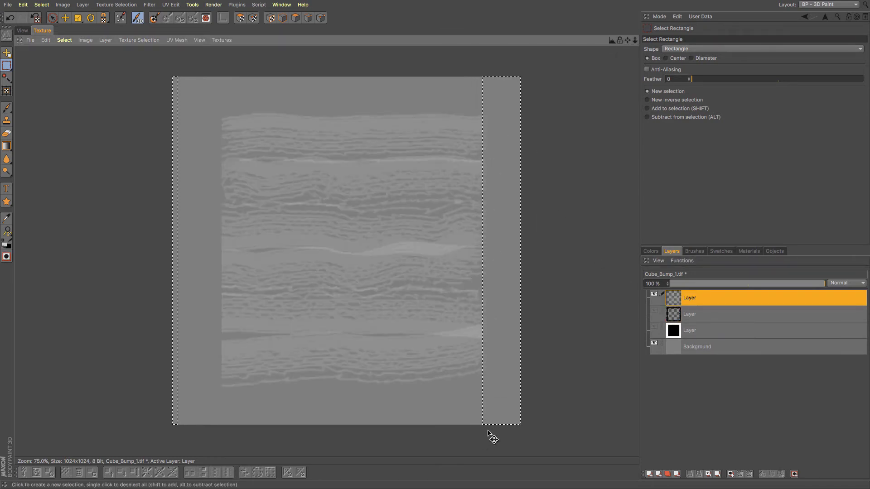
{"action": "left_click", "coordinate": [22, 30]}
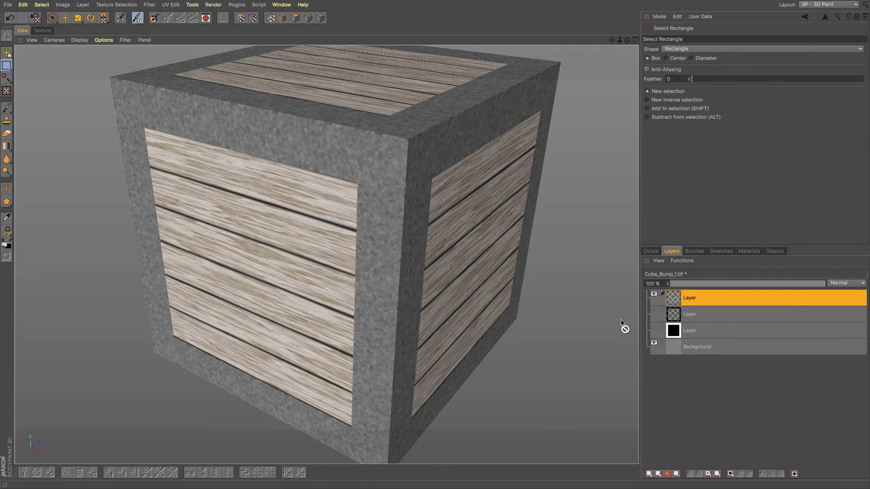
Show the charcoal and black-and-white layers of the bump texture again.
{"action": "left_click", "coordinate": [655, 312]}
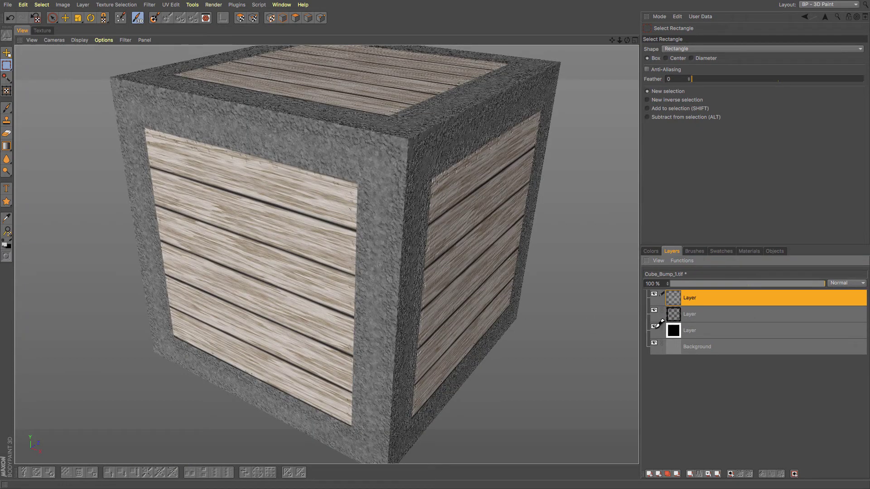
{"action": "left_click", "coordinate": [655, 326]}
{"action": "scroll", "coordinate": [501, 266], "scroll_direction": "down", "scroll_amount": 3}
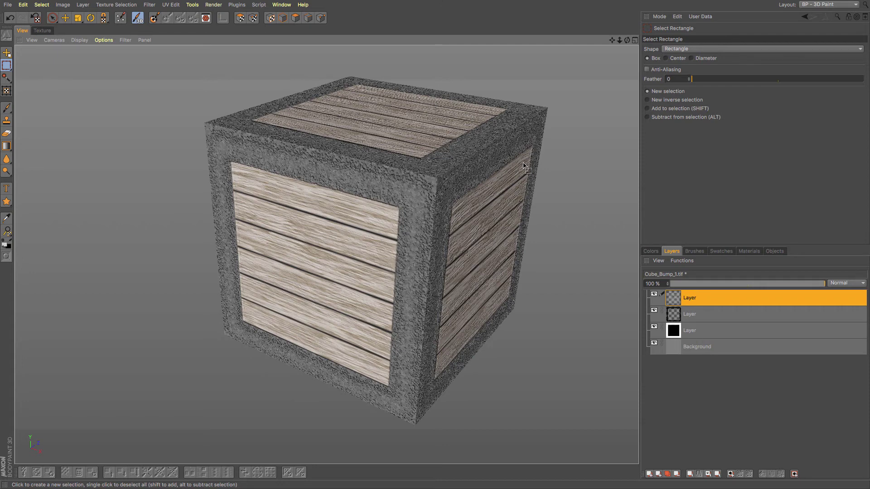
Add a new layer to the reflectance texture and set the reflectance paint color to pure white, 100% value.
{"action": "left_click", "coordinate": [651, 252]}
{"action": "left_click", "coordinate": [675, 292]}
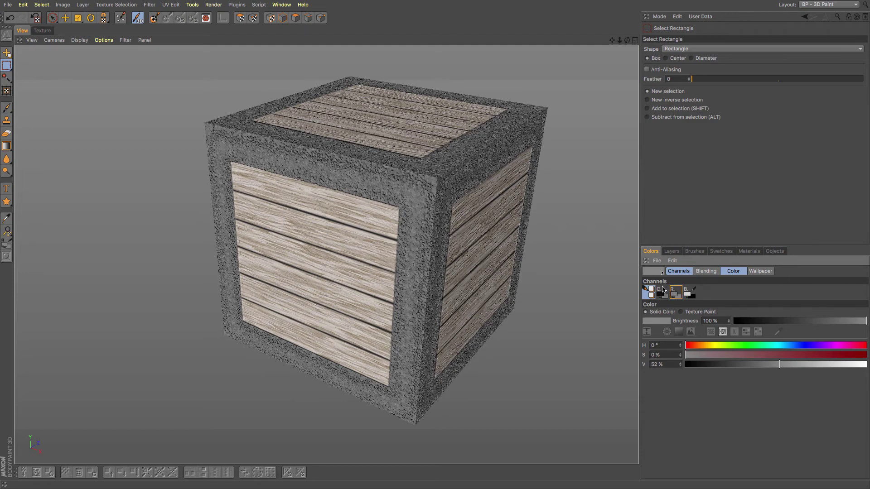
{"action": "left_click_drag", "start_coordinate": [674, 292], "coordinate": [556, 269]}
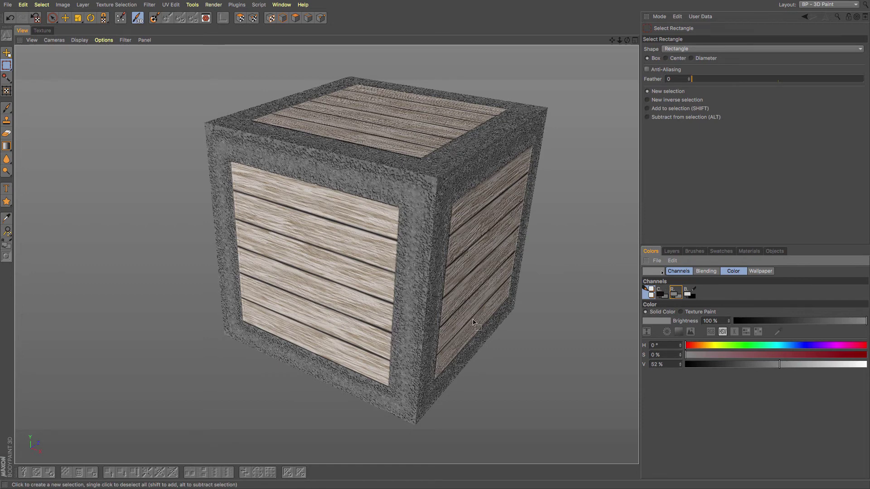
{"action": "left_click", "coordinate": [672, 252]}
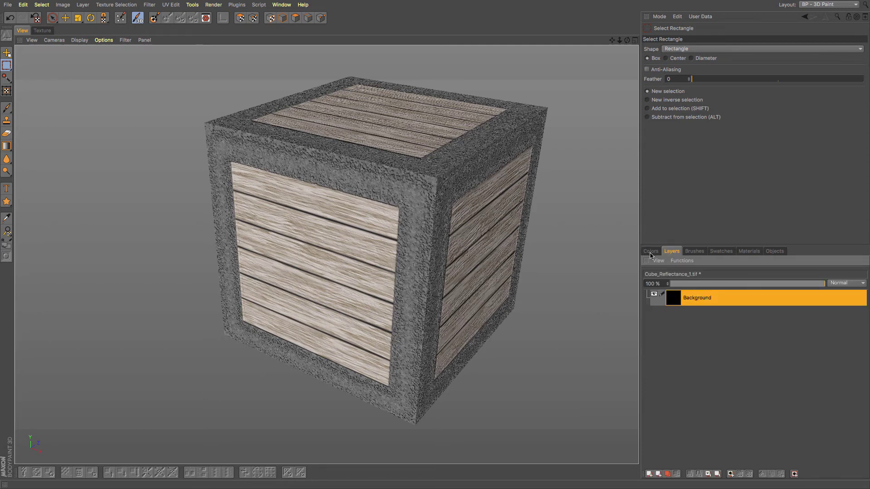
{"action": "left_click", "coordinate": [649, 474]}
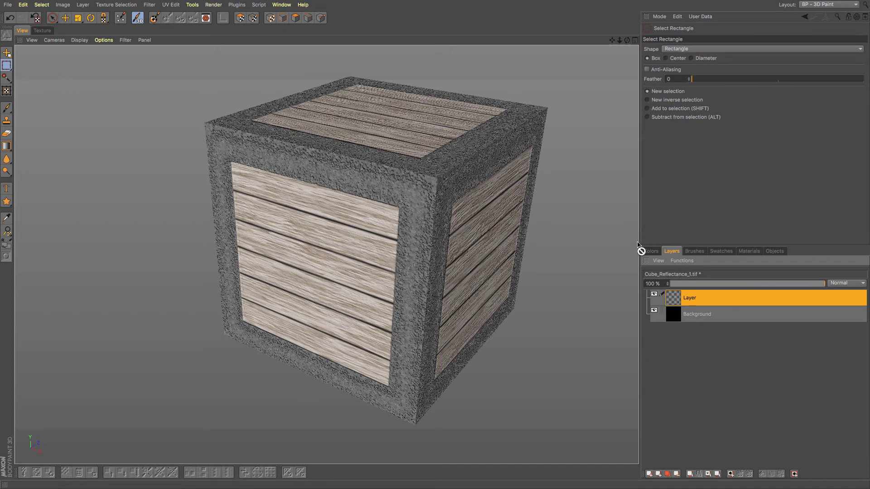
{"action": "left_click", "coordinate": [648, 252]}
{"action": "left_click_drag", "start_coordinate": [799, 365], "coordinate": [869, 371]}
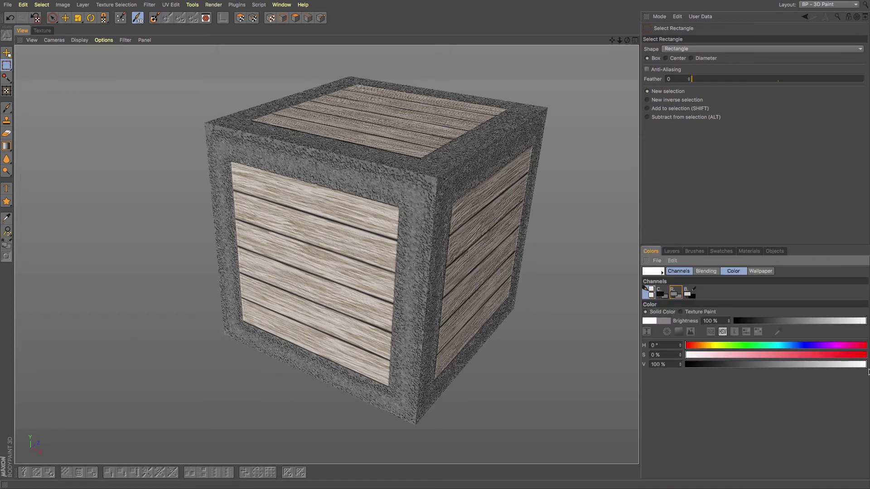
Fill the four frame strips with white rectangles on the new reflectance layer, drawing them over the front view of the crate.
{"action": "left_click", "coordinate": [7, 202]}
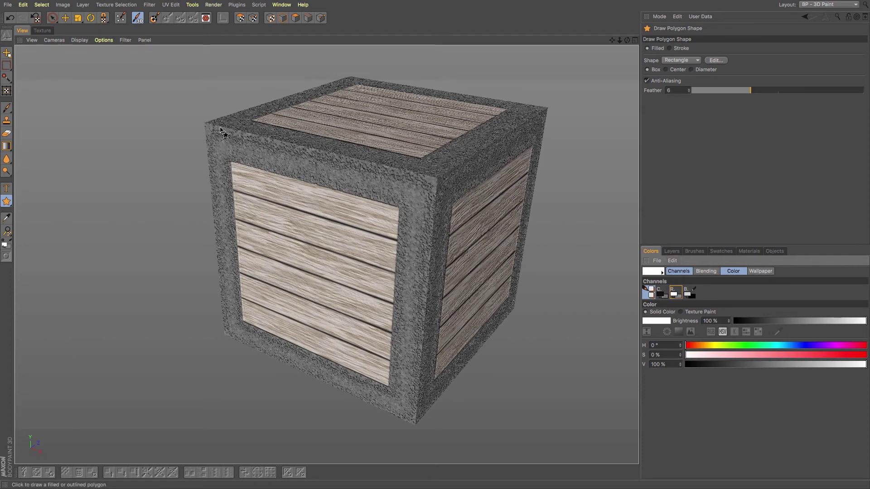
{"action": "key", "text": "F4"}
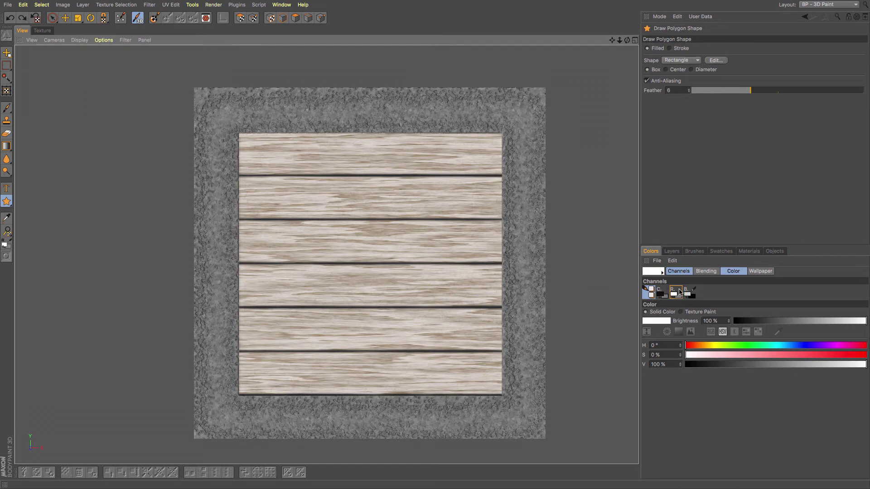
{"action": "left_click", "coordinate": [694, 293]}
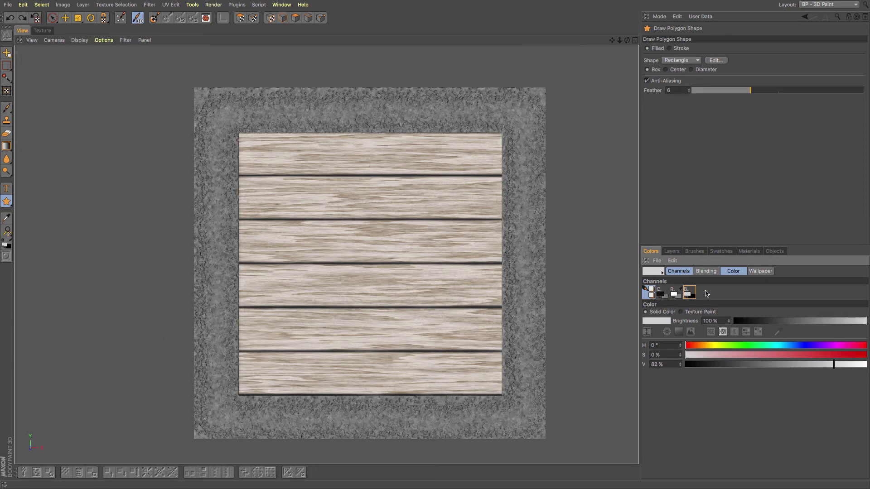
{"action": "left_click", "coordinate": [675, 292]}
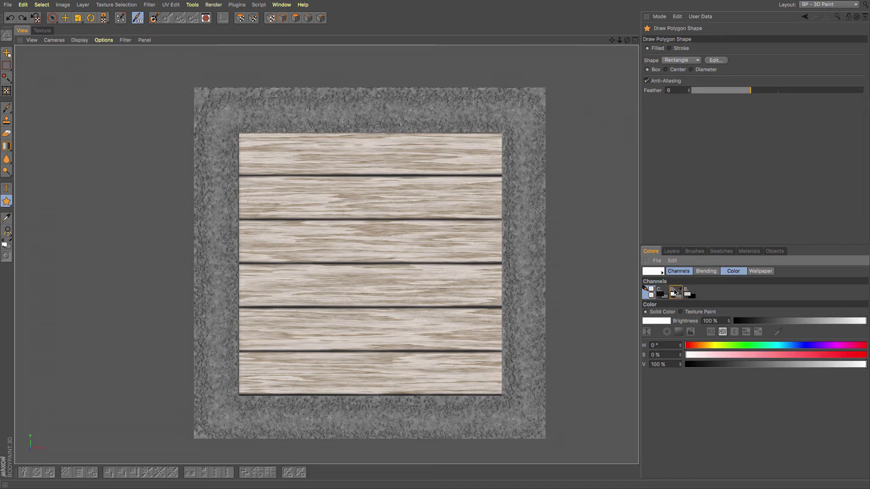
{"action": "mouse_move", "coordinate": [166, 73]}
{"action": "left_mouse_down"}
{"action": "mouse_move", "coordinate": [498, 135]}
{"action": "mouse_move", "coordinate": [567, 134]}
{"action": "left_mouse_up"}
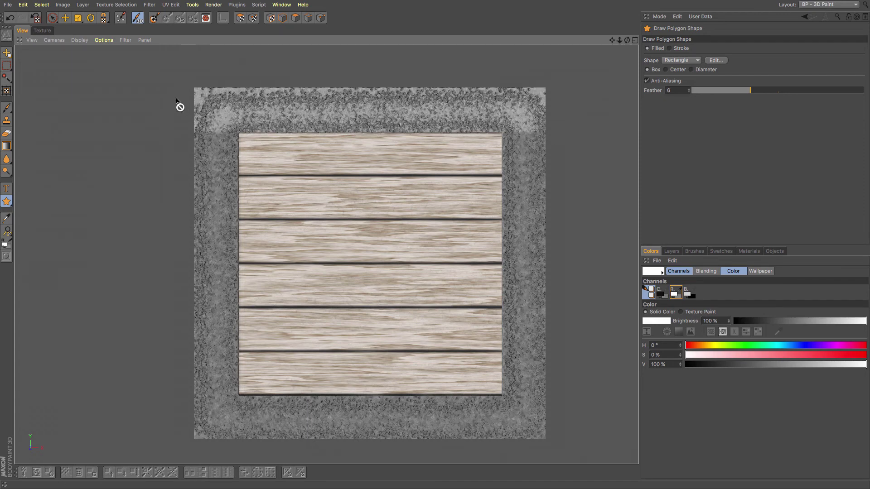
{"action": "left_click_drag", "start_coordinate": [170, 75], "coordinate": [222, 312]}
{"action": "left_click_drag", "start_coordinate": [237, 441], "coordinate": [238, 443]}
{"action": "left_click_drag", "start_coordinate": [577, 445], "coordinate": [175, 401]}
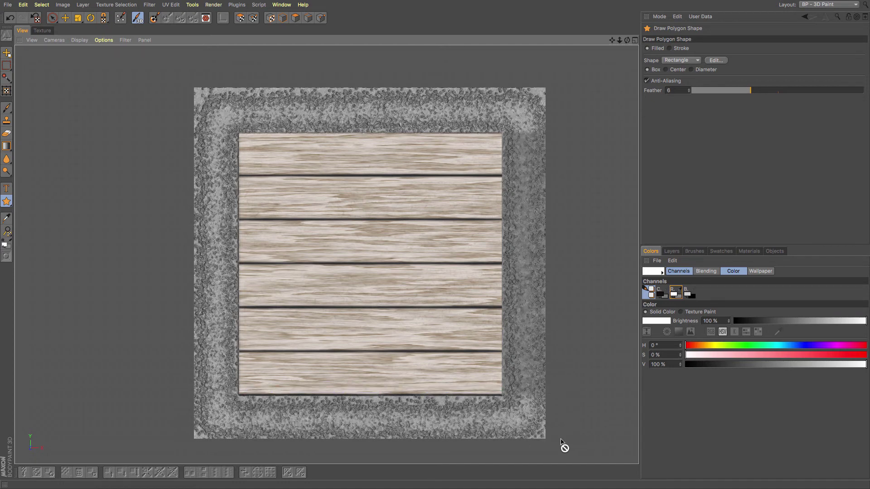
{"action": "left_click_drag", "start_coordinate": [569, 449], "coordinate": [502, 77]}
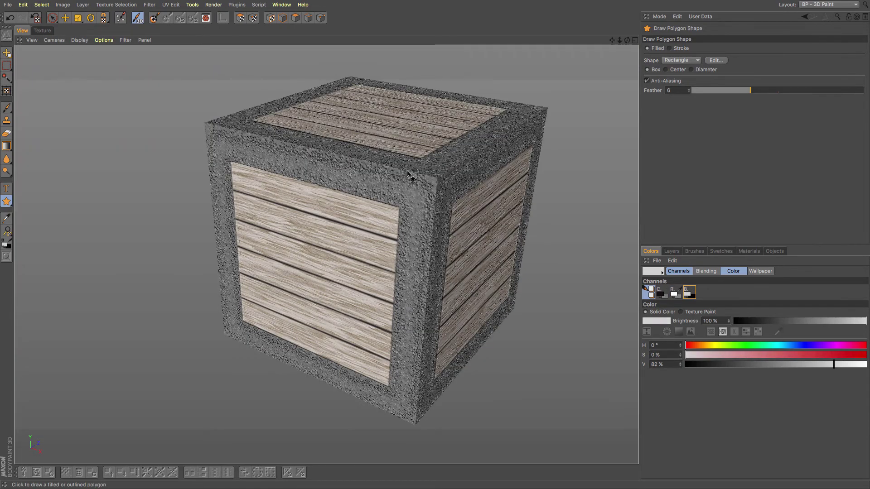
Return to the color channel and make the background layer of the CubeSurface_Color texture the painting target.
{"action": "left_click_drag", "start_coordinate": [628, 43], "coordinate": [603, 86]}
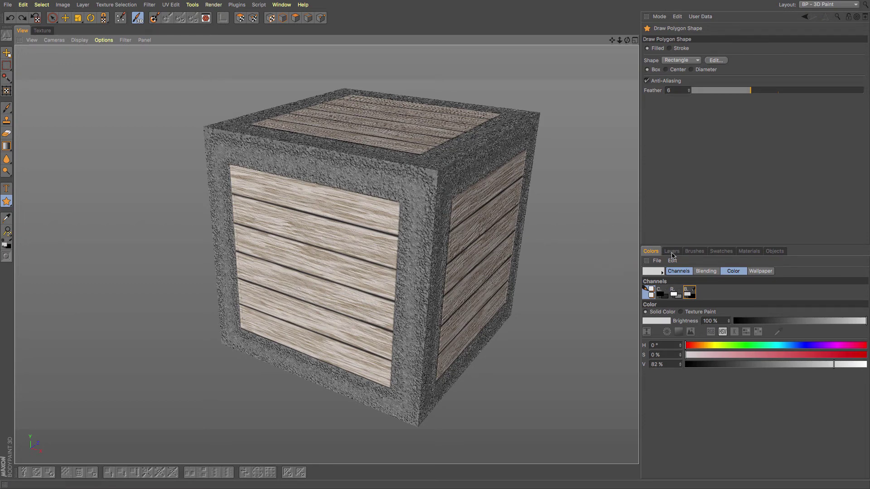
{"action": "left_click", "coordinate": [672, 254]}
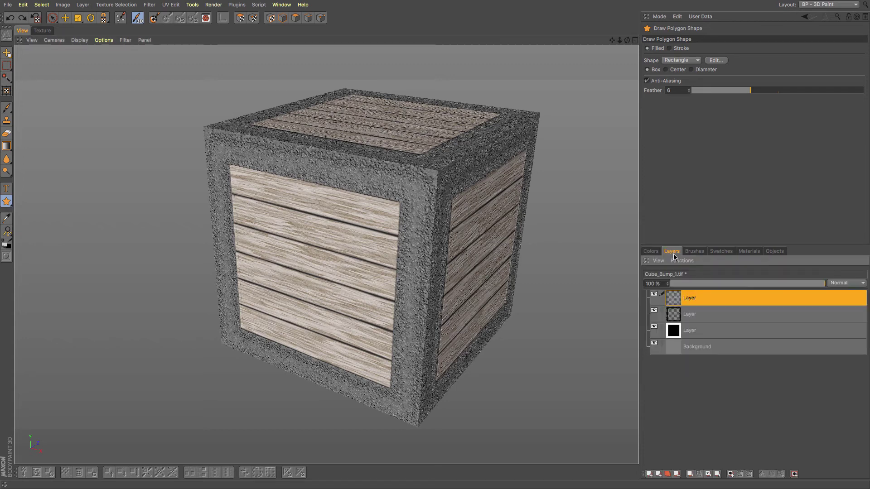
{"action": "left_click", "coordinate": [650, 251]}
{"action": "left_click", "coordinate": [660, 292]}
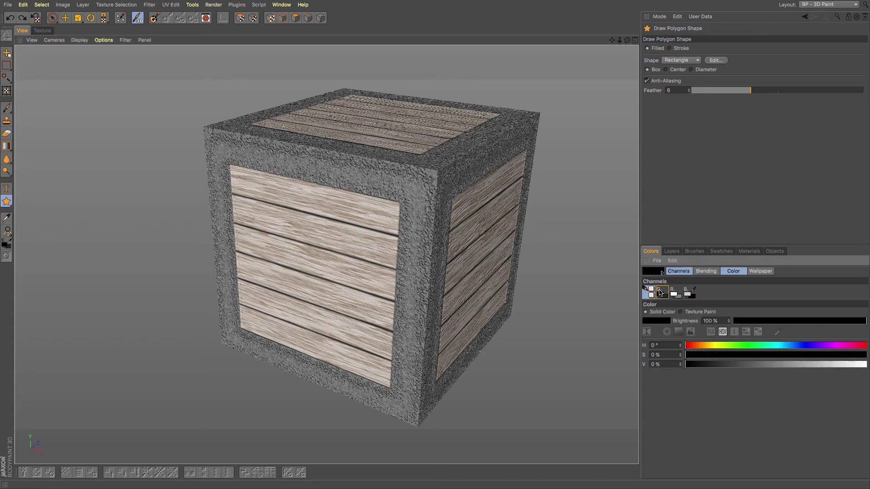
{"action": "left_click", "coordinate": [652, 292]}
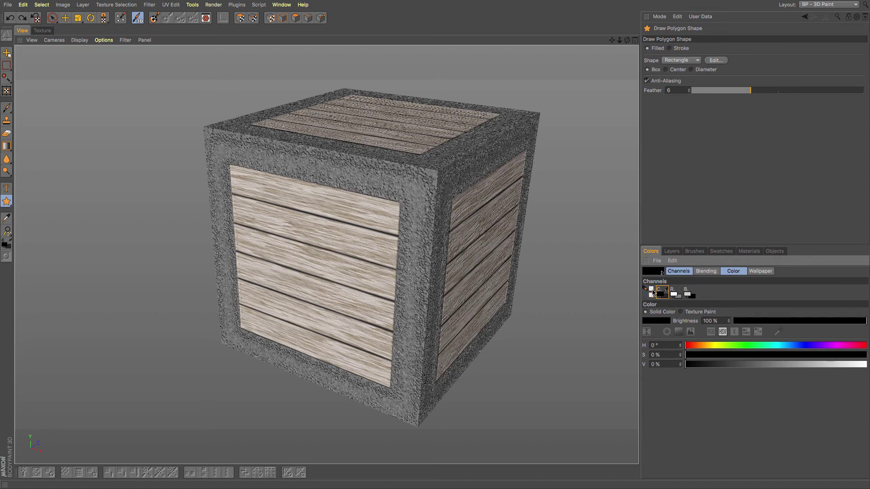
{"action": "left_click", "coordinate": [672, 252]}
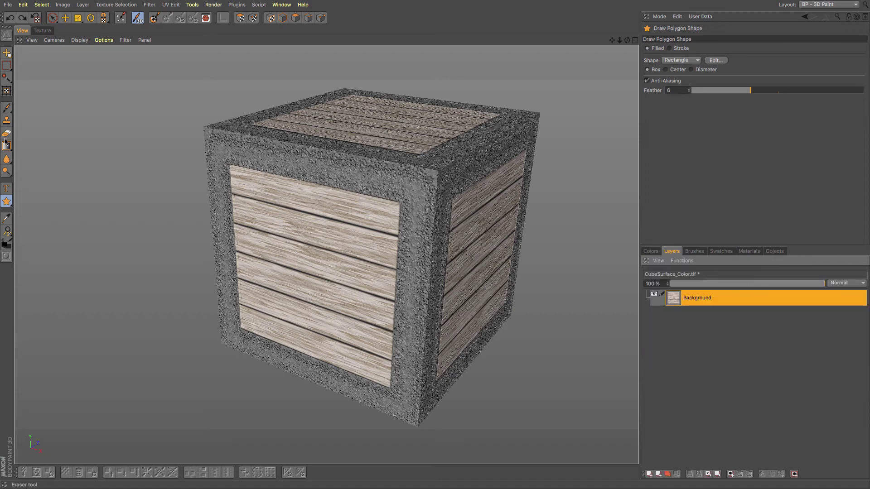
Darken irregular patches across the middle of the wood planks with the Burn tool at brush size 250 and 20% maximum exposure.
{"action": "left_click", "coordinate": [6, 172]}
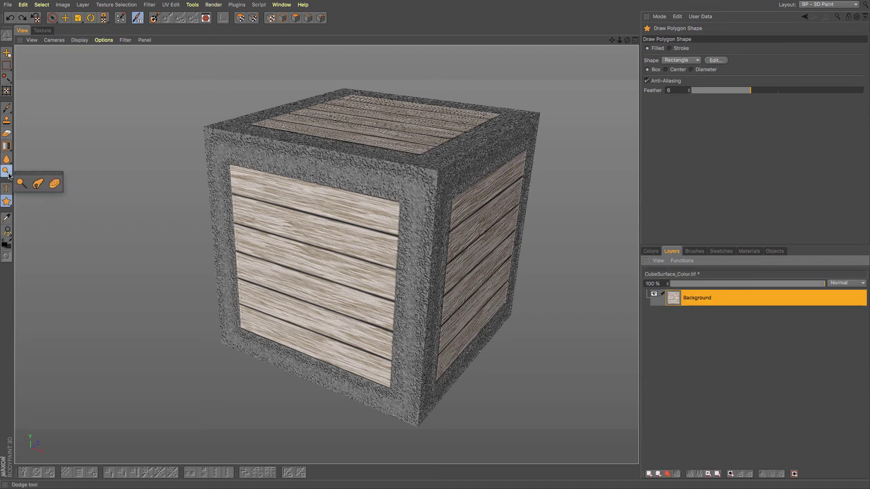
{"action": "left_click", "coordinate": [39, 185]}
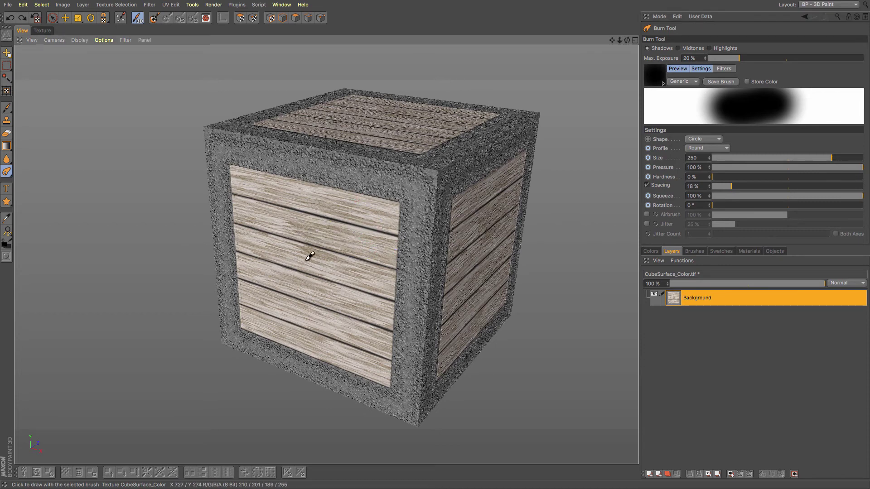
{"action": "mouse_move", "coordinate": [309, 256]}
{"action": "left_mouse_down"}
{"action": "mouse_move", "coordinate": [322, 253]}
{"action": "mouse_move", "coordinate": [304, 266]}
{"action": "mouse_move", "coordinate": [280, 241]}
{"action": "mouse_move", "coordinate": [337, 223]}
{"action": "left_mouse_up"}
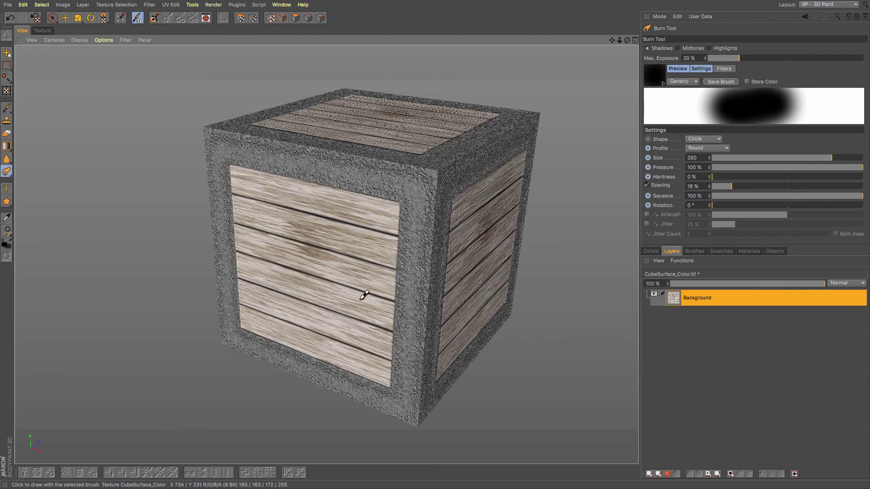
{"action": "mouse_move", "coordinate": [308, 279]}
{"action": "left_mouse_down"}
{"action": "mouse_move", "coordinate": [324, 278]}
{"action": "mouse_move", "coordinate": [314, 293]}
{"action": "mouse_move", "coordinate": [281, 227]}
{"action": "mouse_move", "coordinate": [305, 231]}
{"action": "mouse_move", "coordinate": [331, 284]}
{"action": "left_mouse_up"}
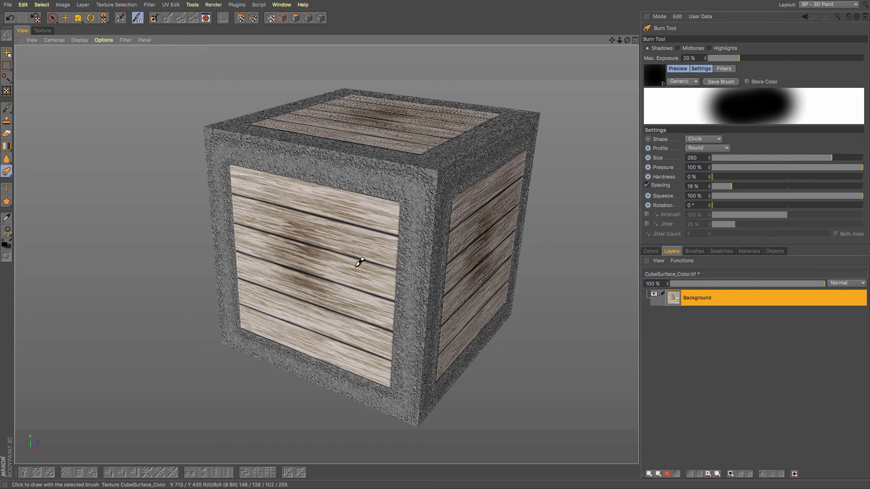
{"action": "mouse_move", "coordinate": [361, 268]}
{"action": "left_mouse_down"}
{"action": "mouse_move", "coordinate": [365, 235]}
{"action": "mouse_move", "coordinate": [359, 297]}
{"action": "mouse_move", "coordinate": [364, 288]}
{"action": "mouse_move", "coordinate": [367, 350]}
{"action": "left_mouse_up"}
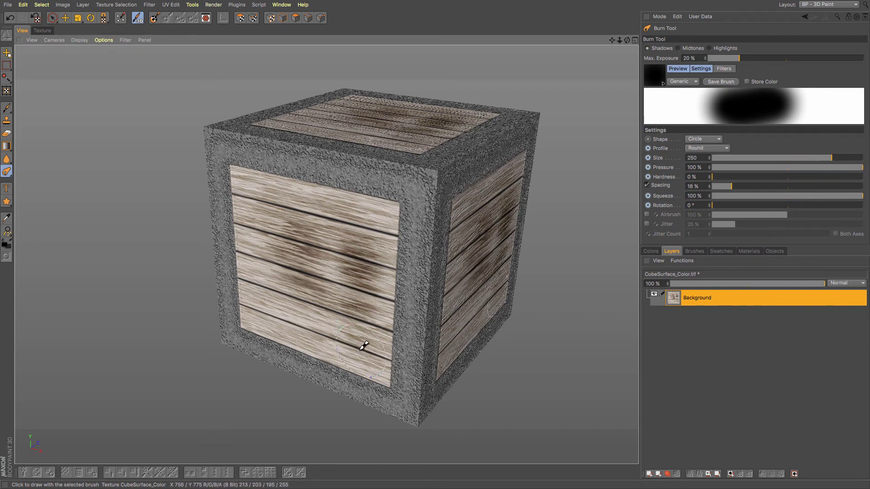
Burn smaller dark patches into the lower planks at brush size 80, and shade the metal frame at size 150.
{"action": "middle_click_drag", "start_coordinate": [364, 345], "coordinate": [315, 328]}
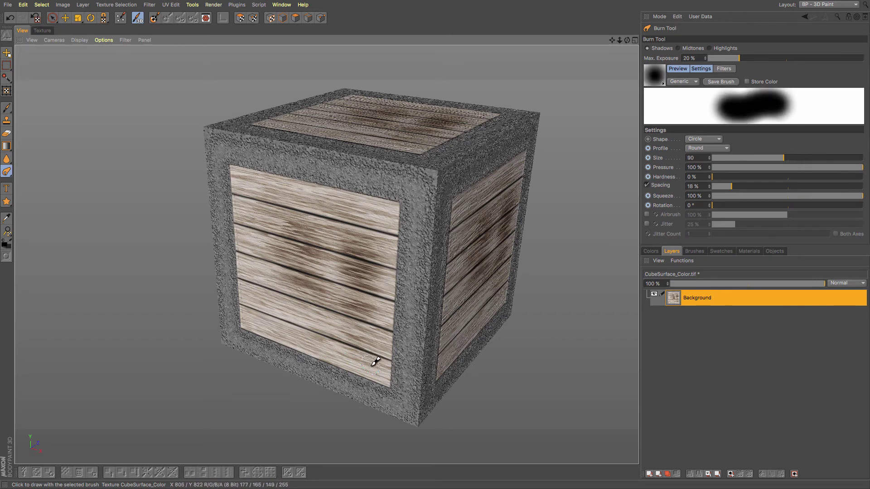
{"action": "middle_click_drag", "start_coordinate": [375, 362], "coordinate": [351, 355]}
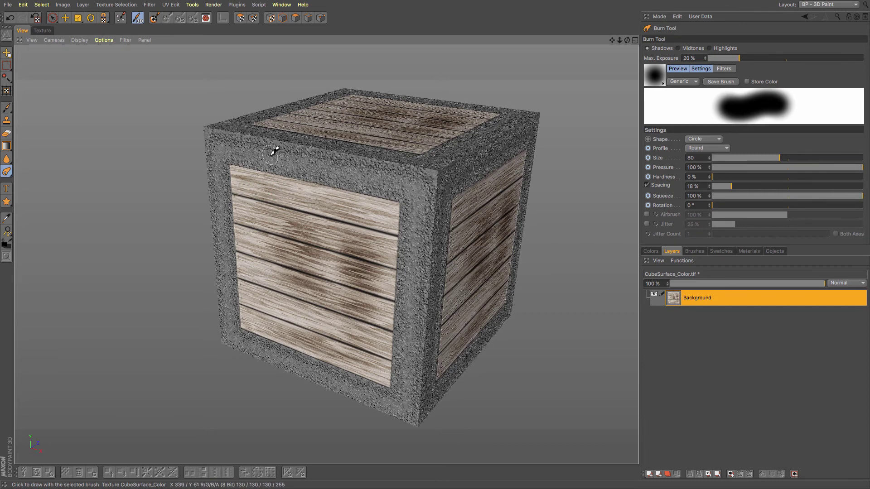
{"action": "middle_click_drag", "start_coordinate": [274, 151], "coordinate": [258, 146]}
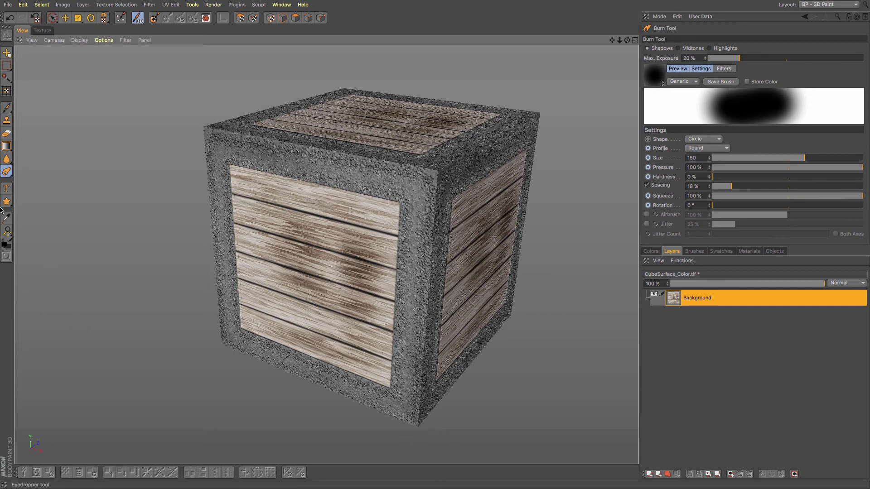
Lighten areas around the front plank gaps with the Dodge tool at brush size 40 and 18% maximum exposure, undoing the first stronger stroke.
{"action": "left_click_drag", "start_coordinate": [4, 174], "coordinate": [20, 183]}
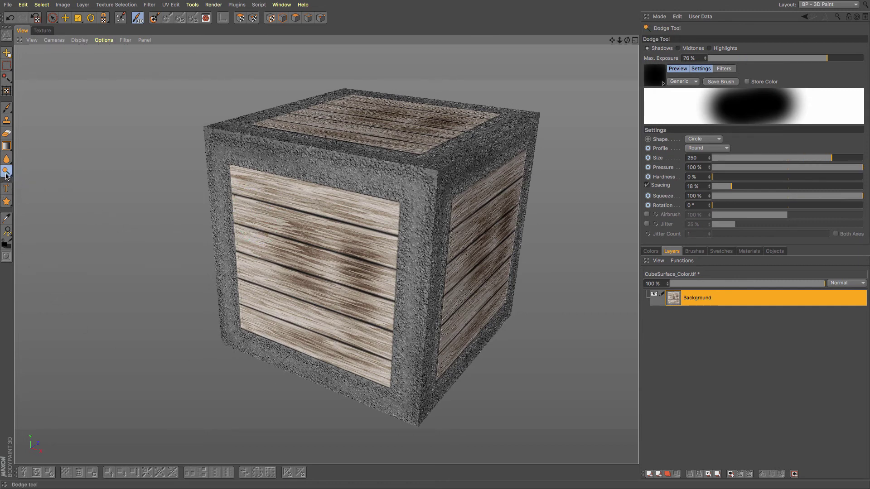
{"action": "mouse_move", "coordinate": [394, 225]}
{"action": "middle_mouse_down"}
{"action": "mouse_move", "coordinate": [362, 241]}
{"action": "mouse_move", "coordinate": [375, 258]}
{"action": "middle_mouse_up"}
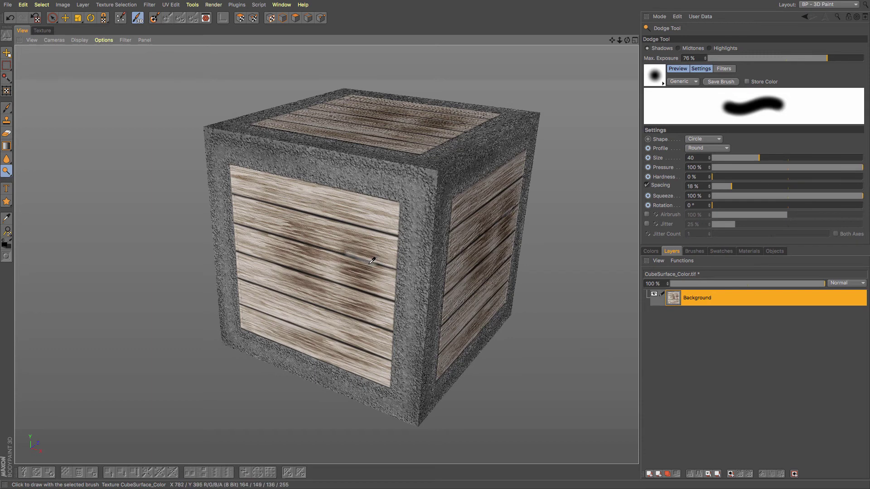
{"action": "key", "text": "ctrl+z"}
{"action": "left_click", "coordinate": [735, 58]}
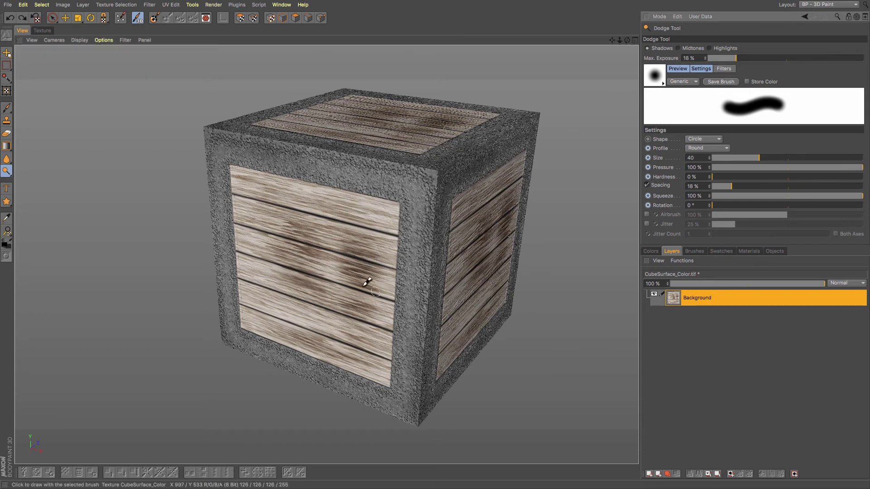
{"action": "mouse_move", "coordinate": [348, 250]}
{"action": "left_mouse_down"}
{"action": "mouse_move", "coordinate": [377, 253]}
{"action": "mouse_move", "coordinate": [335, 245]}
{"action": "left_mouse_up"}
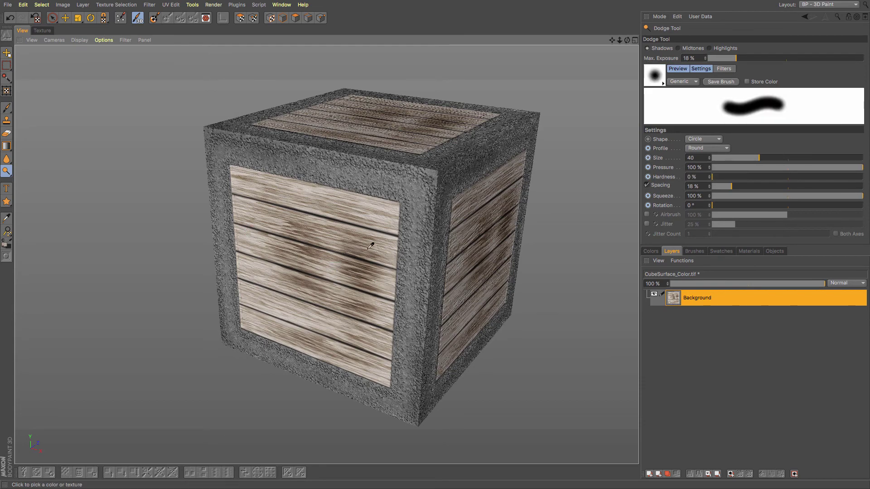
{"action": "mouse_move", "coordinate": [356, 249]}
{"action": "left_mouse_down", "text": "alt"}
{"action": "mouse_move", "coordinate": [506, 217]}
{"action": "mouse_move", "coordinate": [359, 242]}
{"action": "mouse_move", "coordinate": [351, 252]}
{"action": "mouse_move", "coordinate": [439, 244]}
{"action": "mouse_move", "coordinate": [443, 267]}
{"action": "left_mouse_up", "text": "alt"}
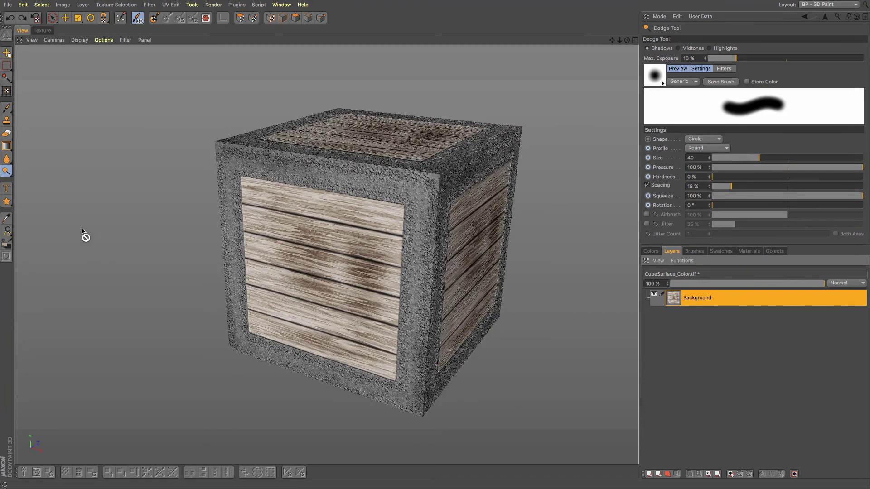
Set up the Draw Text tool with the text HEAVY in the Impact font.
{"action": "left_click", "coordinate": [7, 189]}
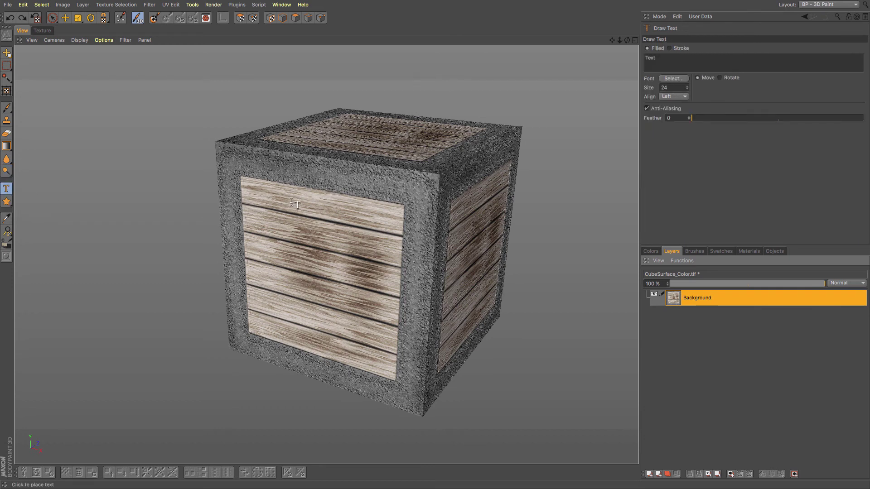
{"action": "left_click_drag", "start_coordinate": [657, 58], "coordinate": [606, 62]}
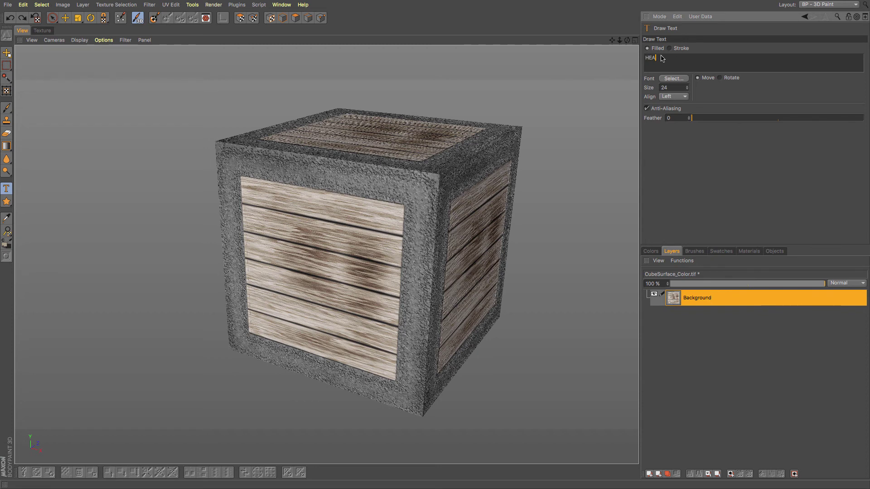
{"action": "left_click", "coordinate": [674, 79]}
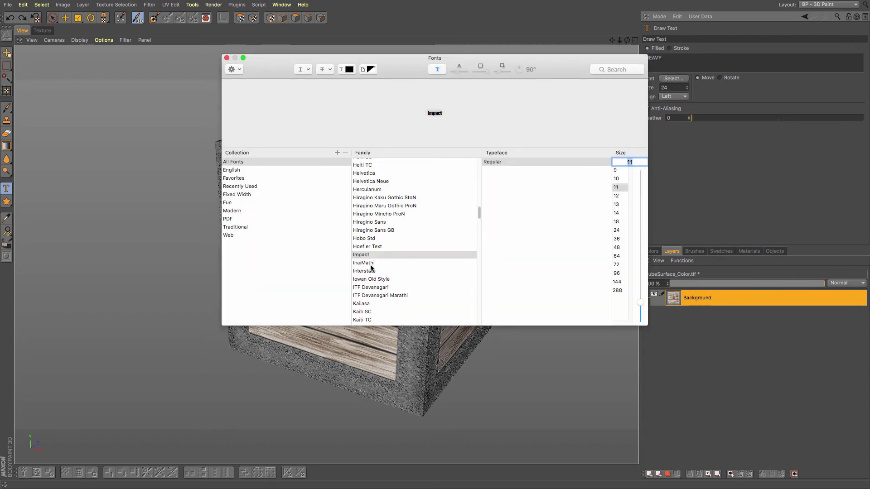
{"action": "left_click", "coordinate": [227, 59]}
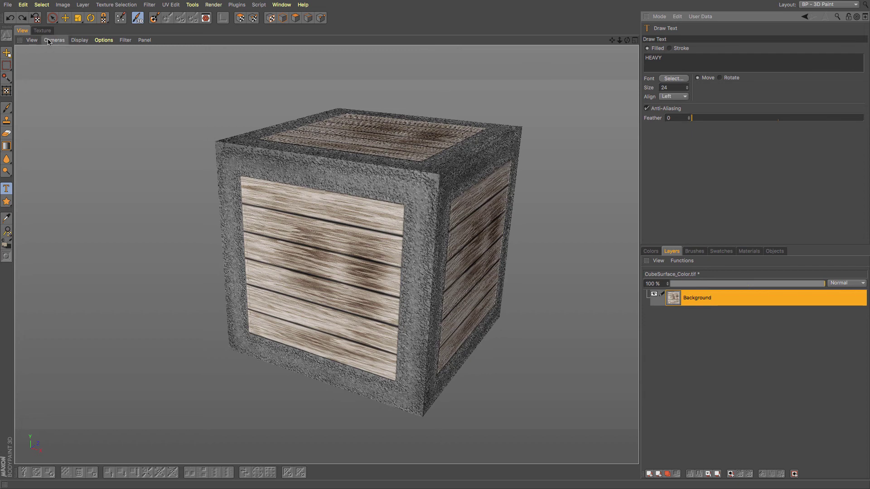
In the front view, change text placement from Move to Rotate, undoing both trial placements of the small lettering on the upper planks.
{"action": "key", "text": "F4"}
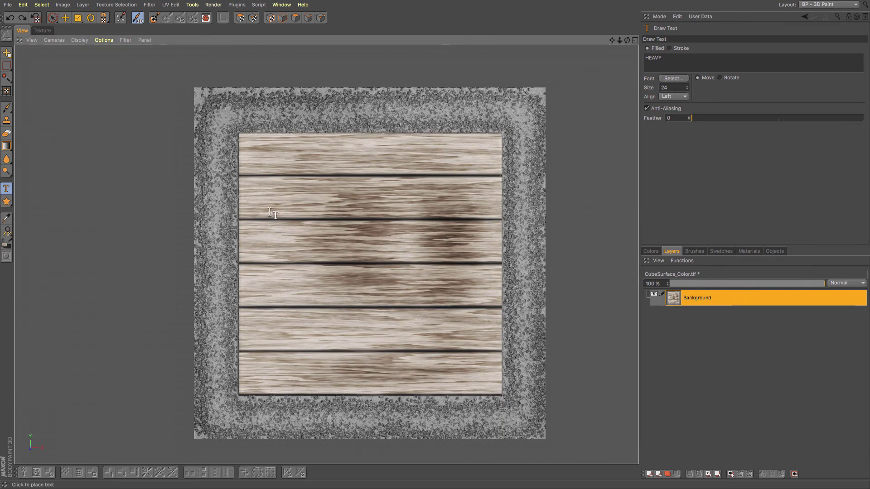
{"action": "left_click", "coordinate": [316, 200]}
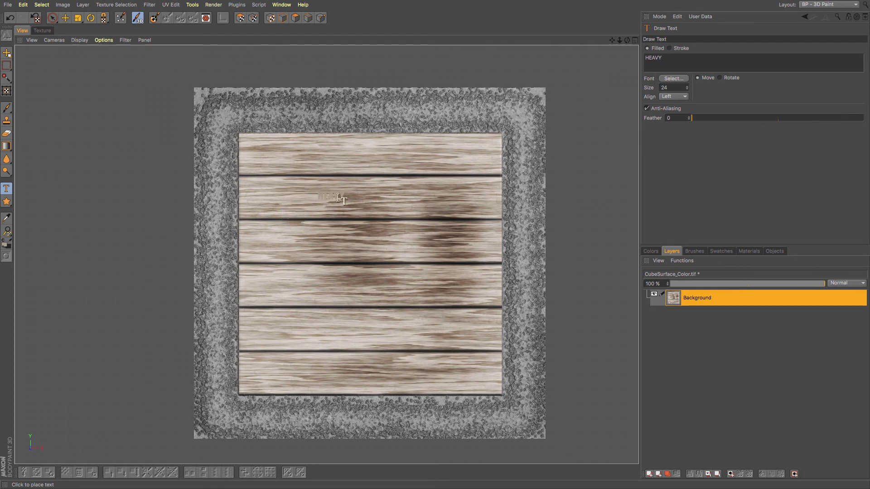
{"action": "key", "text": "ctrl+z"}
{"action": "left_click", "coordinate": [719, 78]}
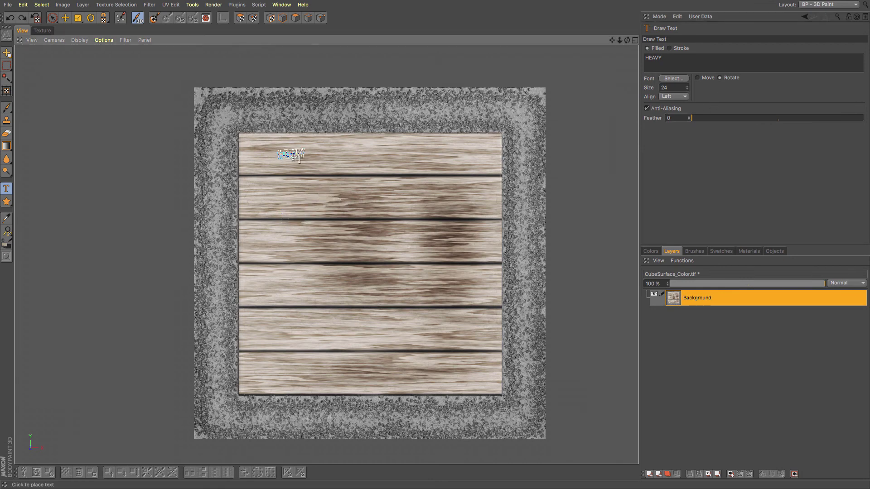
{"action": "left_click_drag", "start_coordinate": [282, 172], "coordinate": [265, 165]}
{"action": "key", "text": "ctrl+z"}
Set the paint color to dark red with hue 0°, saturation 100% and value 63%, and add a new layer above the background.
{"action": "left_click", "coordinate": [652, 251]}
{"action": "left_click_drag", "start_coordinate": [700, 345], "coordinate": [671, 348]}
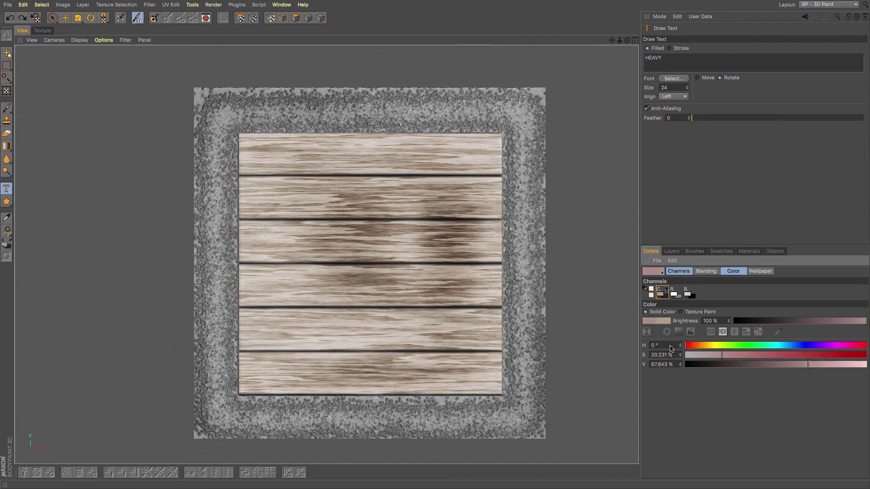
{"action": "left_click_drag", "start_coordinate": [727, 358], "coordinate": [803, 370]}
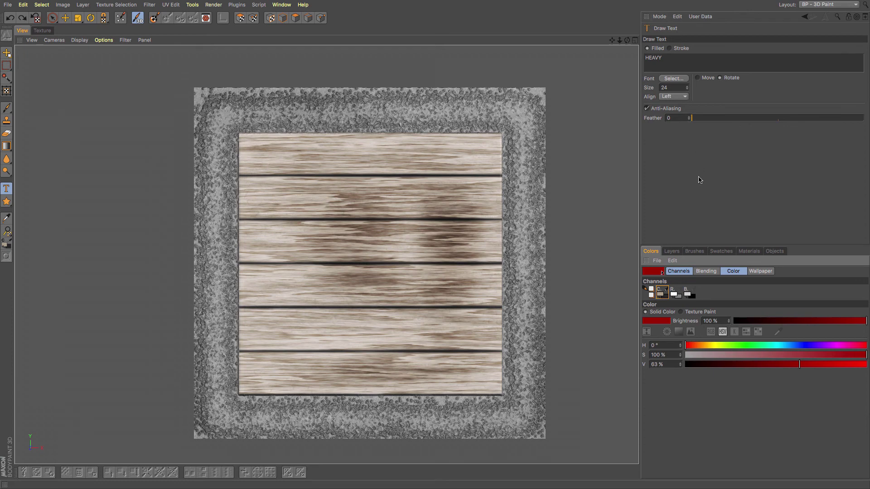
{"action": "left_click", "coordinate": [672, 251]}
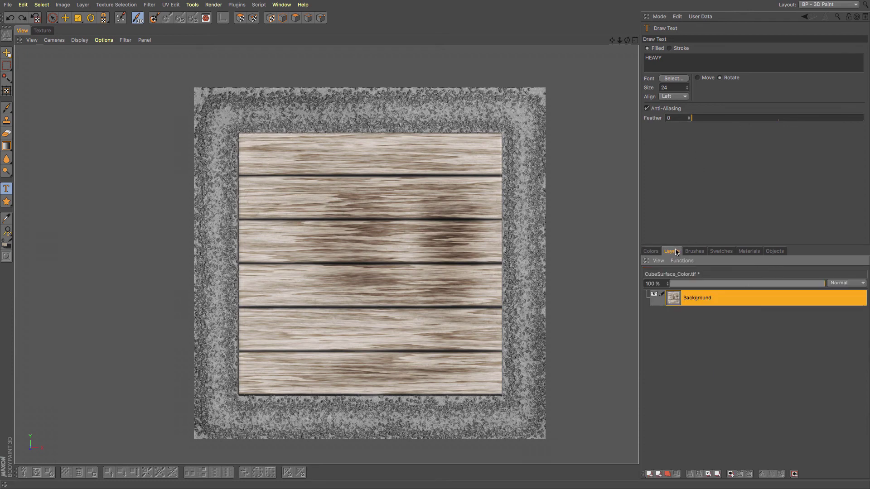
{"action": "left_click", "coordinate": [651, 475]}
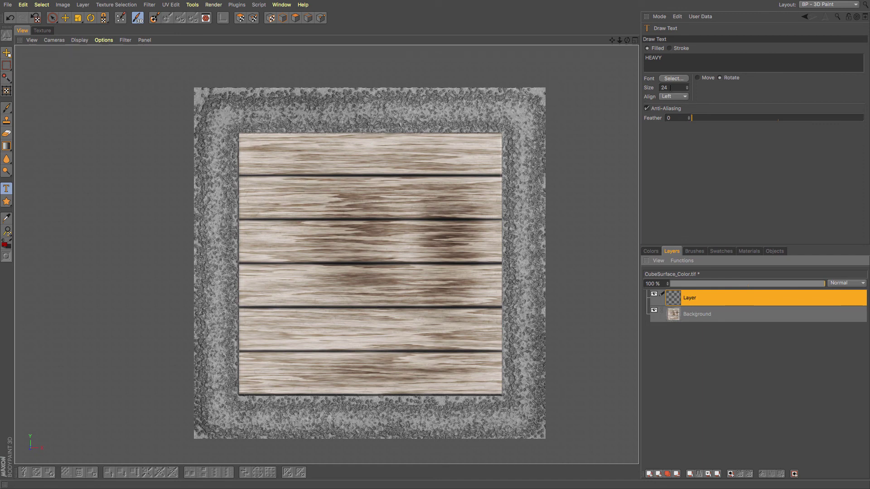
Try placing the HEAVY text diagonally across the upper planks at size 150, and undo it.
{"action": "double_click", "coordinate": [664, 88]}
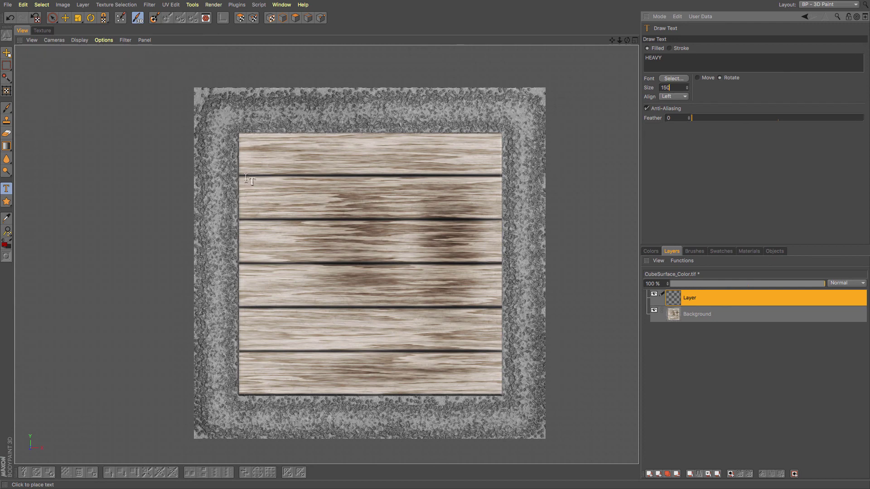
{"action": "left_click_drag", "start_coordinate": [246, 178], "coordinate": [252, 182]}
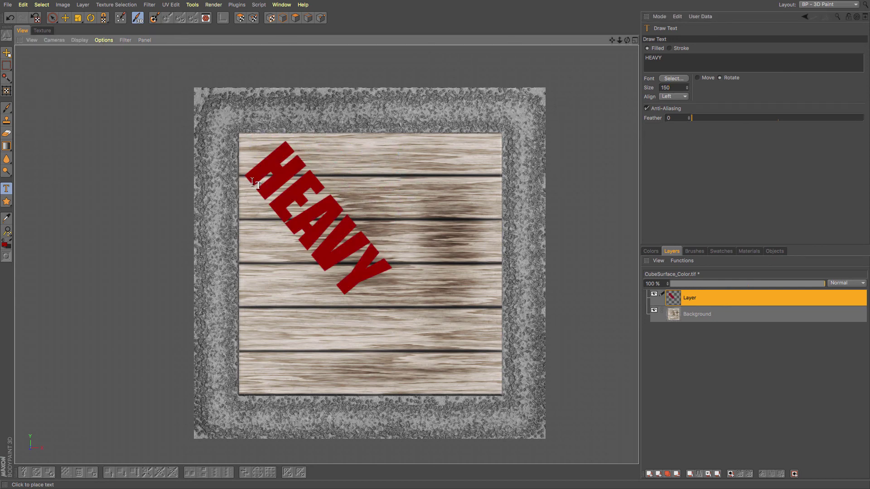
{"action": "key", "text": "ctrl+z"}
Set the text size to 200 and test several diagonal placements of HEAVY on the planks, undoing each one.
{"action": "left_click", "coordinate": [668, 87]}
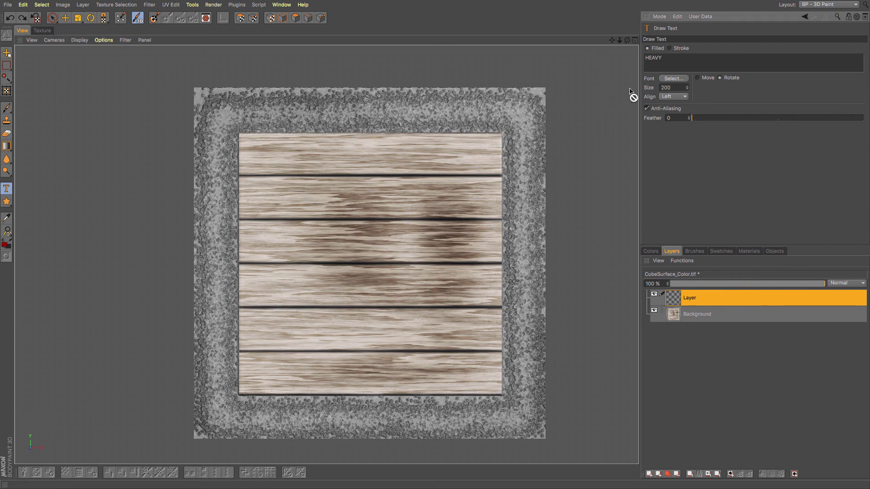
{"action": "left_click", "coordinate": [650, 251]}
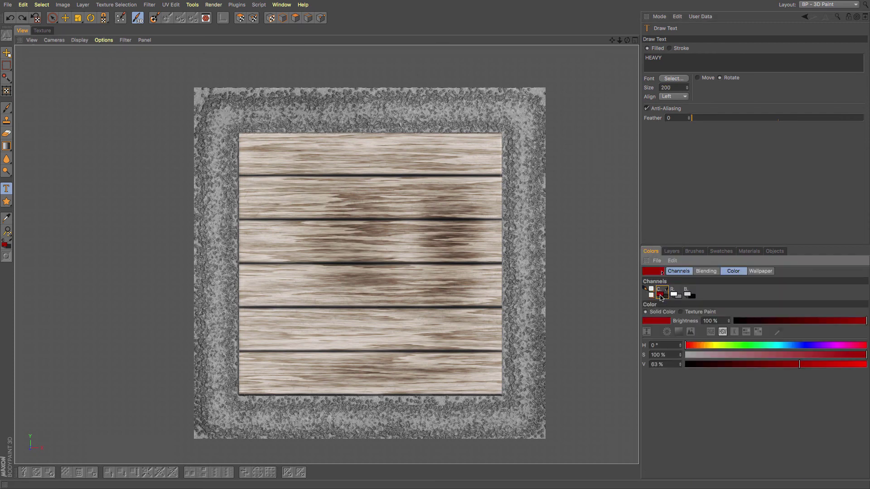
{"action": "left_click", "coordinate": [672, 252]}
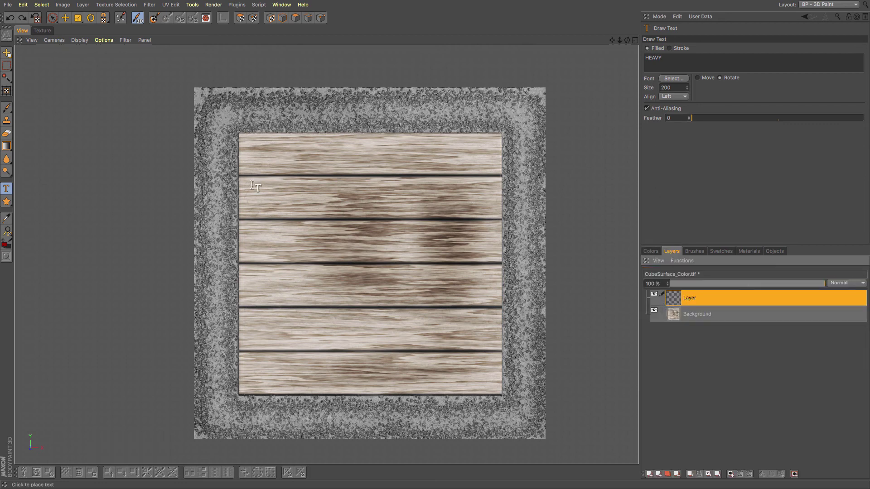
{"action": "left_click_drag", "start_coordinate": [243, 174], "coordinate": [240, 173]}
{"action": "left_click_drag", "start_coordinate": [245, 174], "coordinate": [246, 176]}
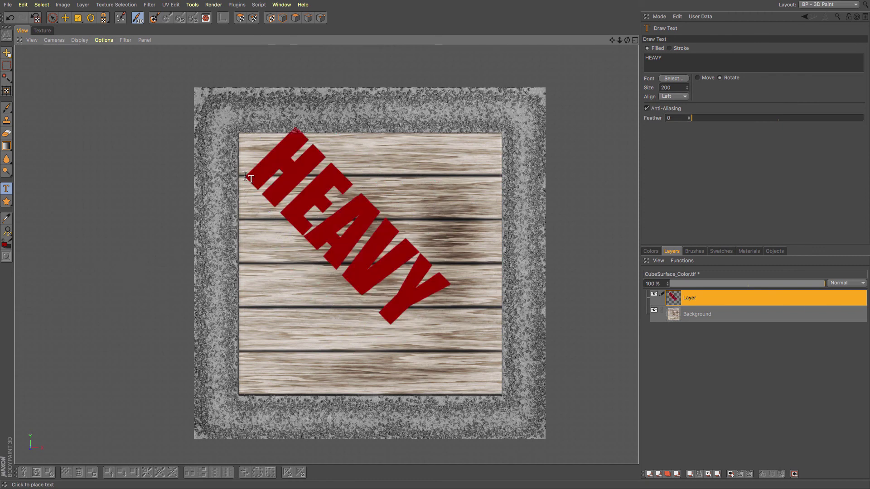
{"action": "key", "text": "ctrl+z"}
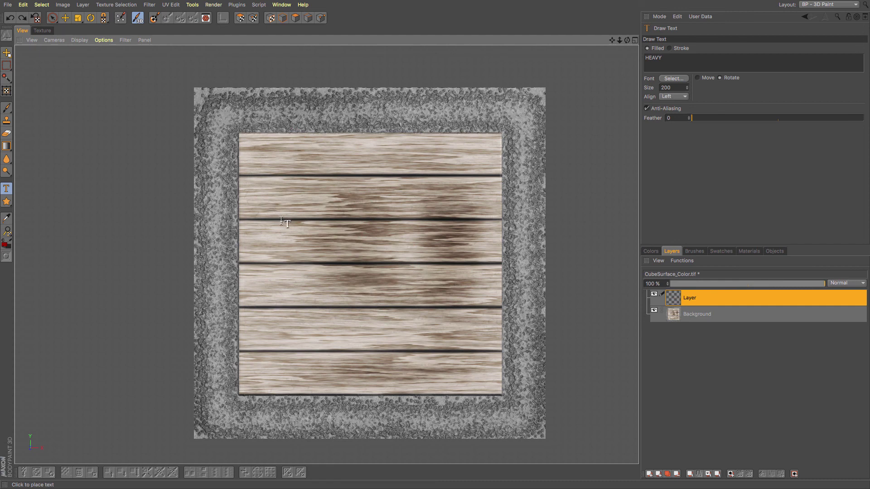
{"action": "left_click_drag", "start_coordinate": [282, 221], "coordinate": [286, 224]}
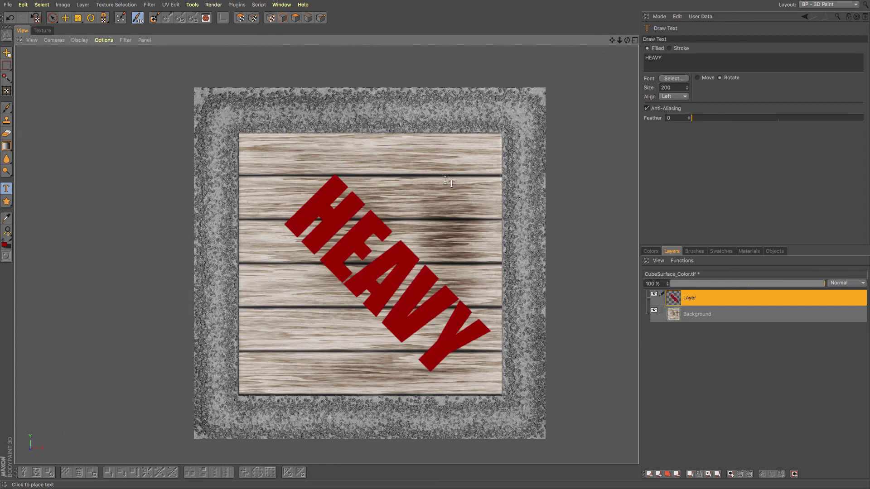
{"action": "key", "text": "ctrl+z"}
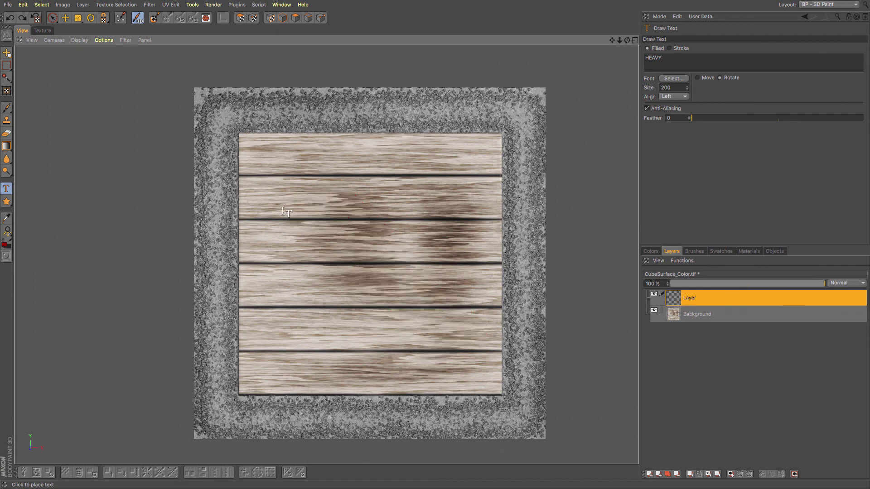
{"action": "left_click_drag", "start_coordinate": [271, 209], "coordinate": [276, 212]}
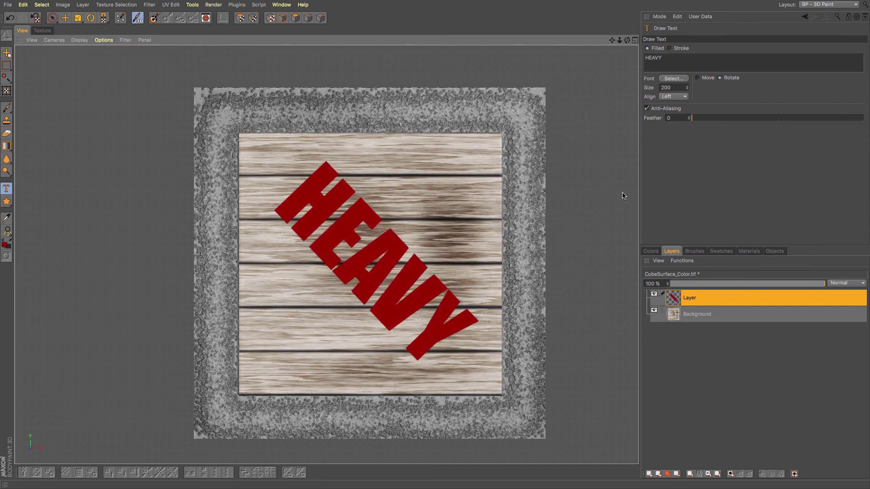
{"action": "key", "text": "ctrl+z"}
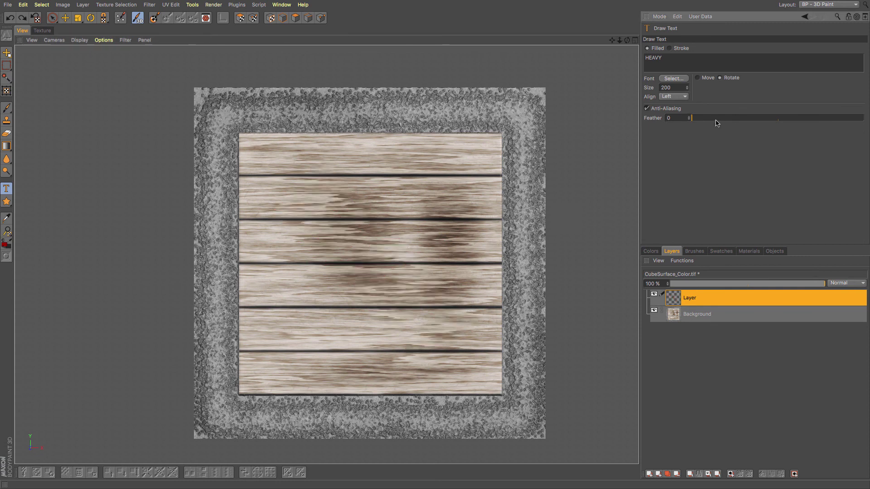
Try placing the diagonal HEAVY text with a feather of 9, and undo it.
{"action": "left_click_drag", "start_coordinate": [718, 120], "coordinate": [763, 124]}
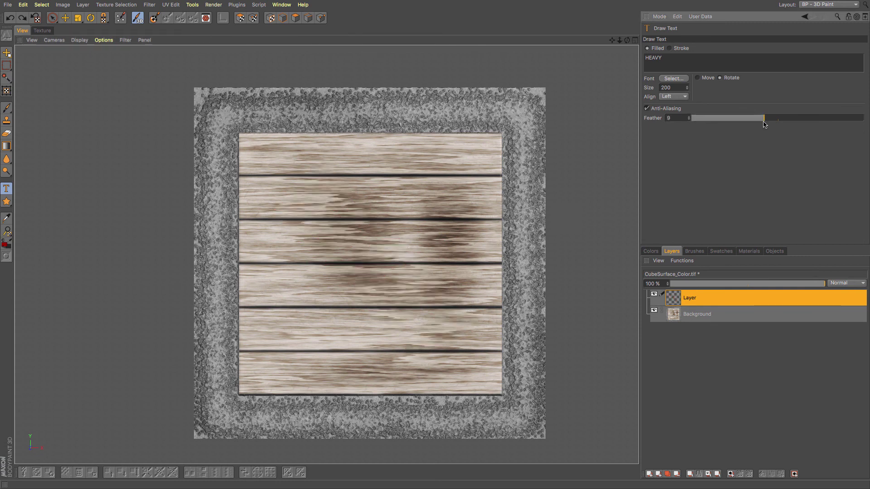
{"action": "left_click_drag", "start_coordinate": [282, 214], "coordinate": [285, 218]}
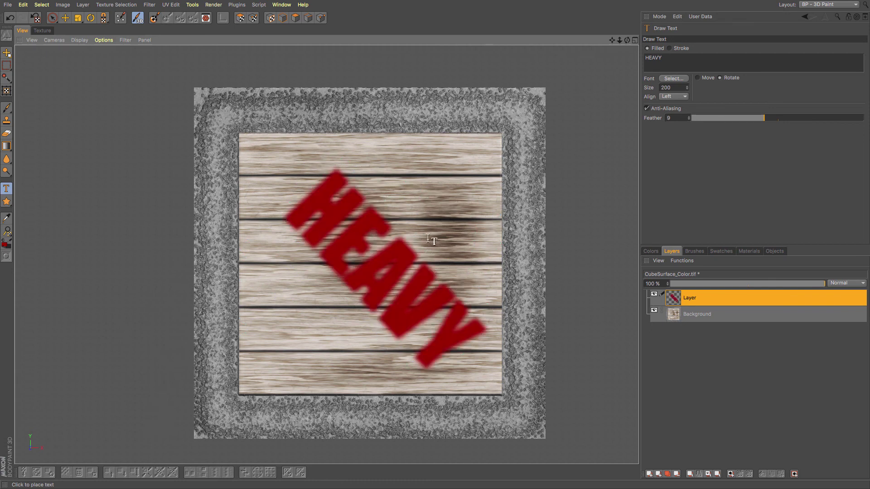
{"action": "key", "text": "ctrl+z"}
Set the text feather to 4 and place HEAVY diagonally downward across the middle of the wood planks on the new layer.
{"action": "left_click", "coordinate": [726, 119]}
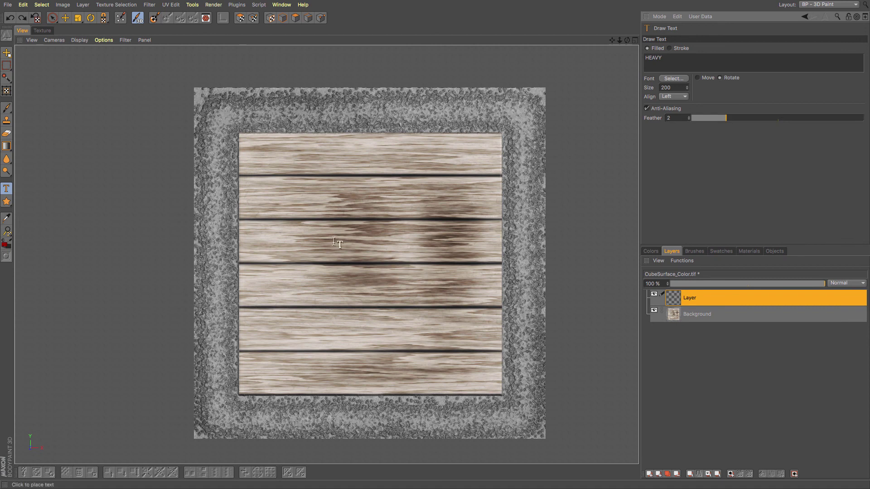
{"action": "left_click", "coordinate": [740, 119]}
{"action": "left_click_drag", "start_coordinate": [273, 220], "coordinate": [275, 221]}
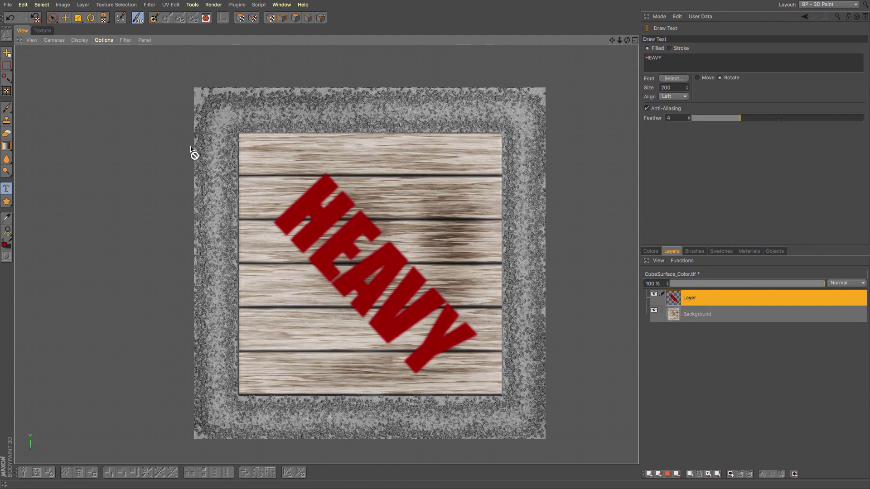
Examine the HEAVY lettering on the crate's visible faces in the perspective view.
{"action": "key", "text": "F1"}
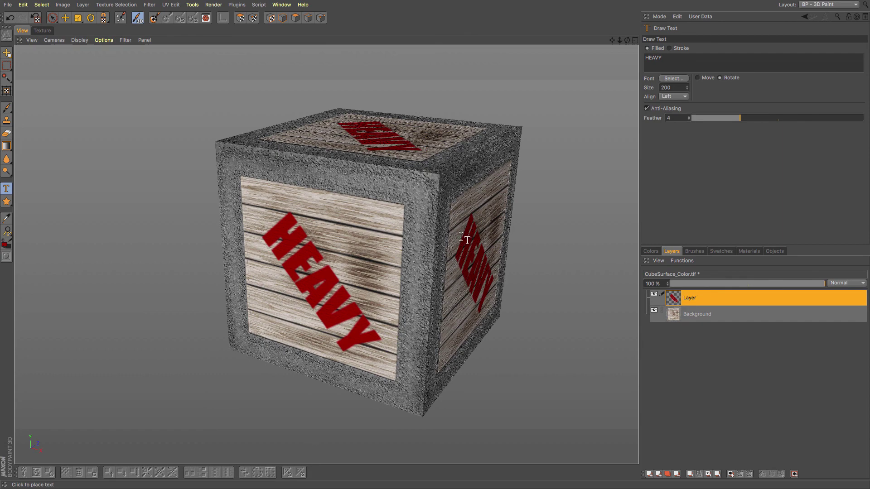
{"action": "left_click_drag", "start_coordinate": [460, 237], "coordinate": [483, 204], "text": "alt"}
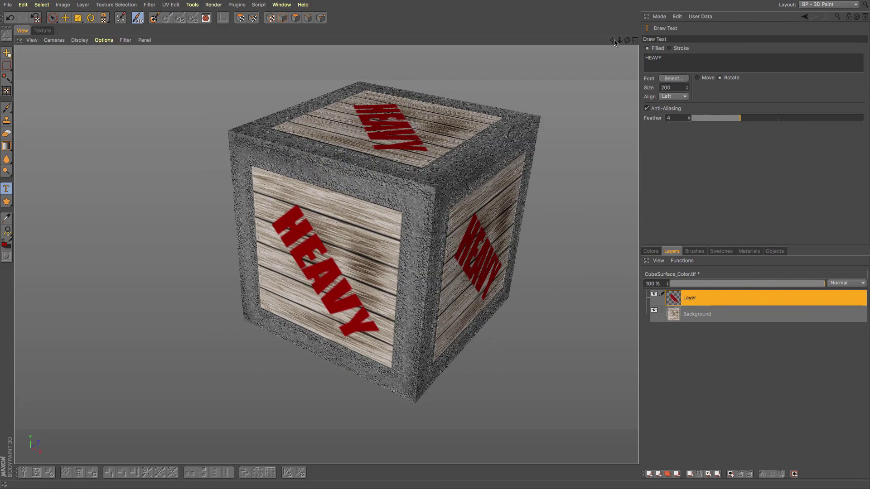
{"action": "left_click_drag", "start_coordinate": [612, 40], "coordinate": [563, 65]}
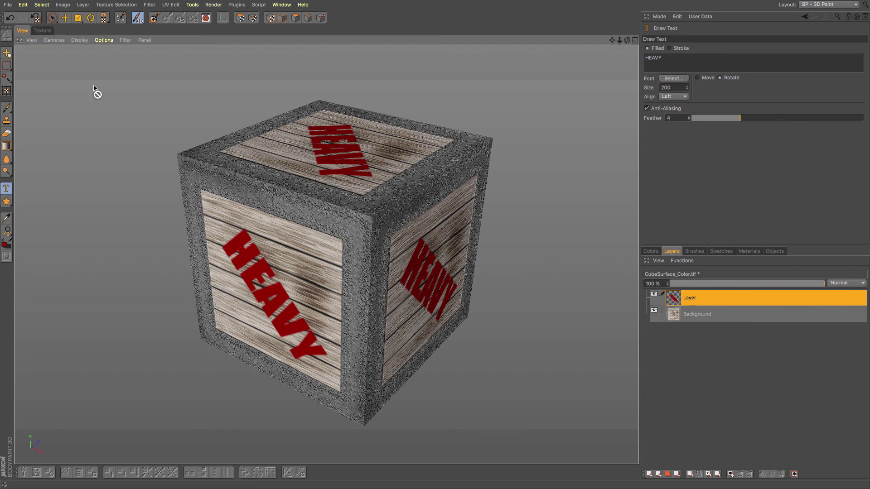
Open the list of file formats available for exporting the crate.
{"action": "left_click", "coordinate": [8, 4]}
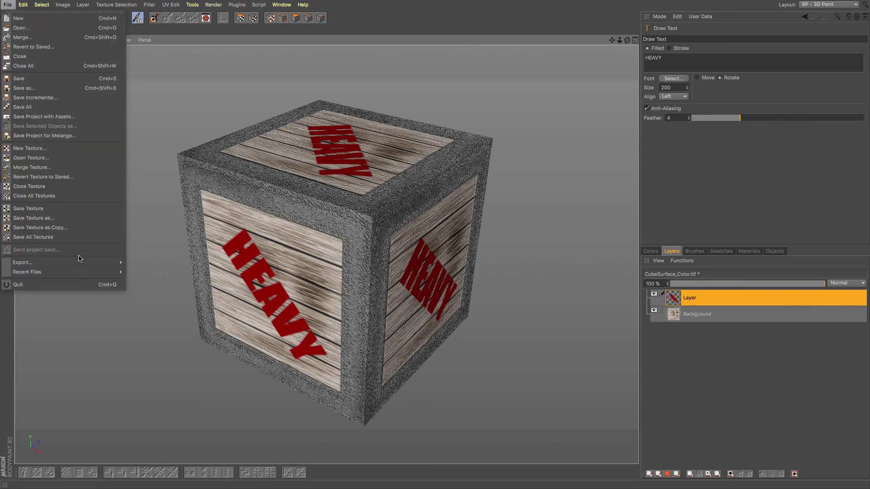
{"action": "mouse_move", "coordinate": [86, 262]}
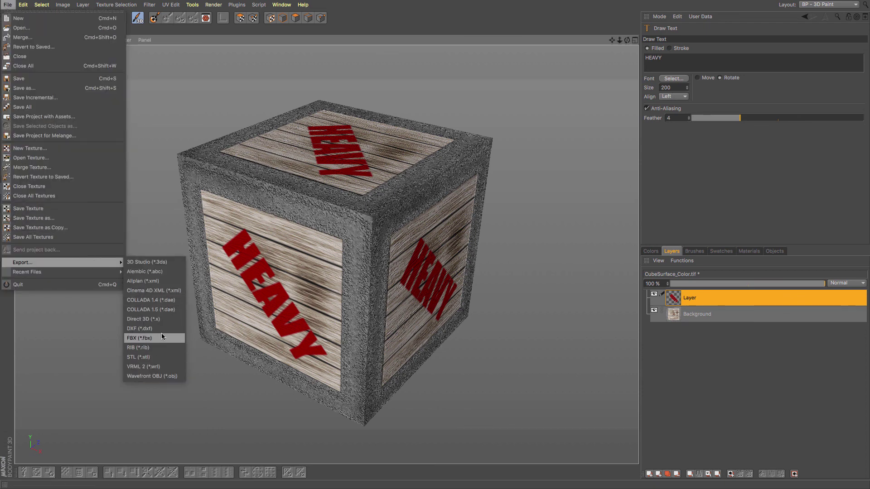